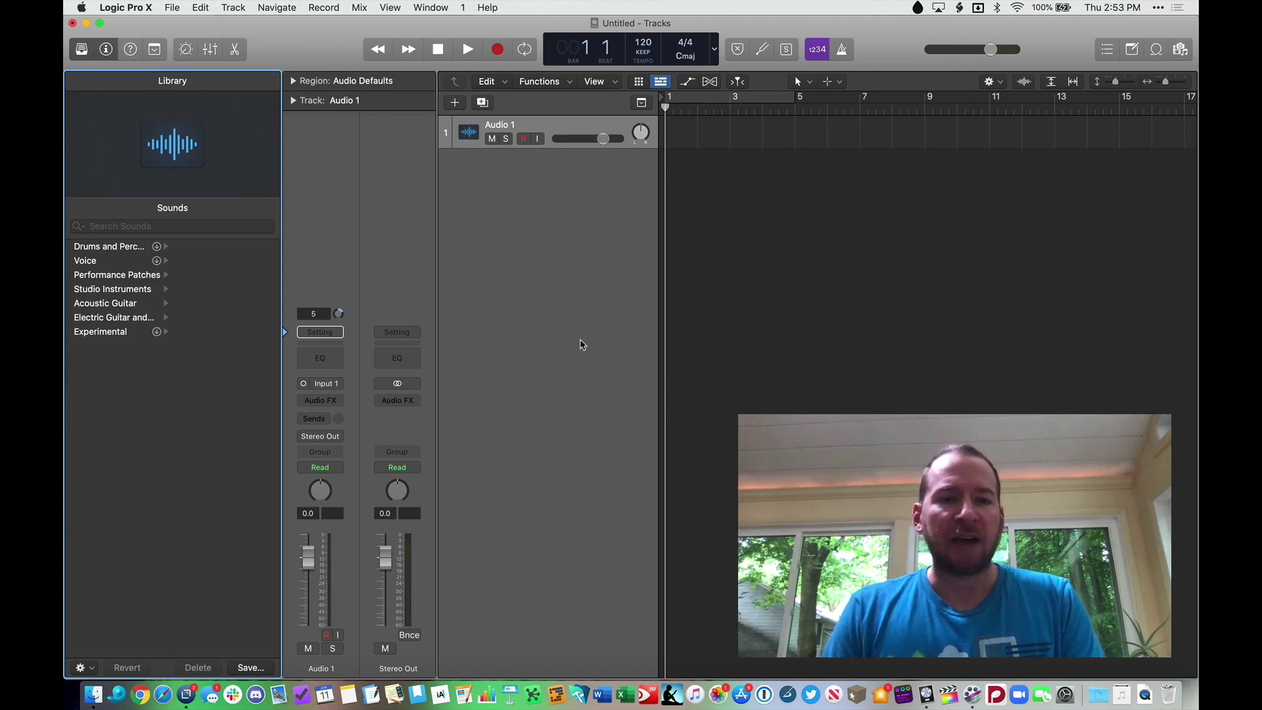
Import Play Along.m4a from the Finder Inbox folder onto the Audio 1 track, between bars 4 and 5
key("super+Tab")
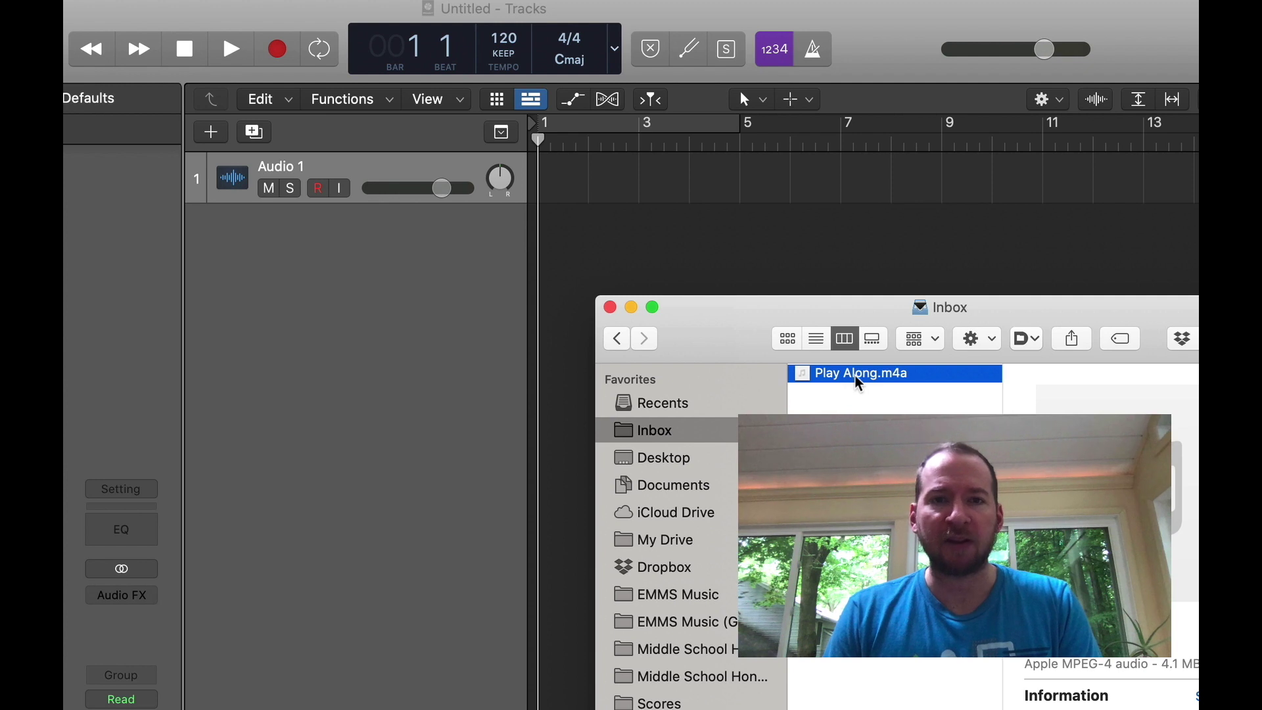
left_click_drag(859, 384, 715, 177)
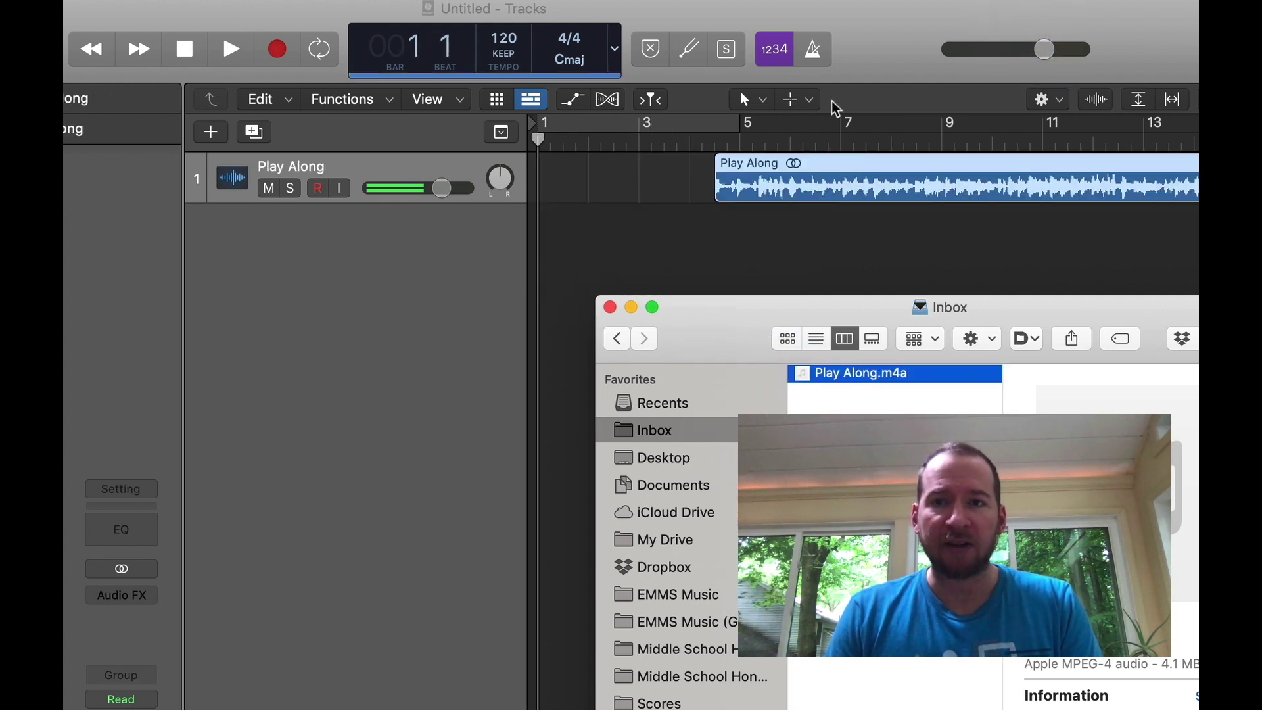
left_click(858, 53)
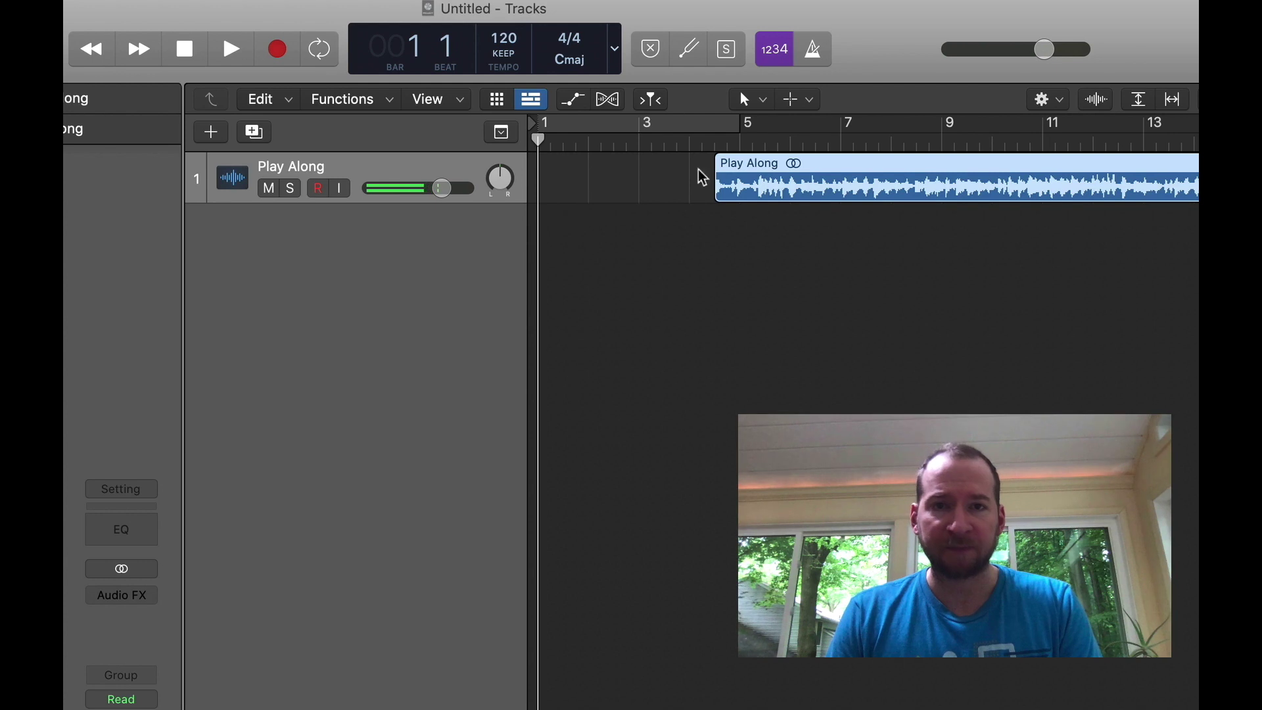
Create a second audio track with the default settings and move the Play Along region about two bars later
double_click(407, 244)
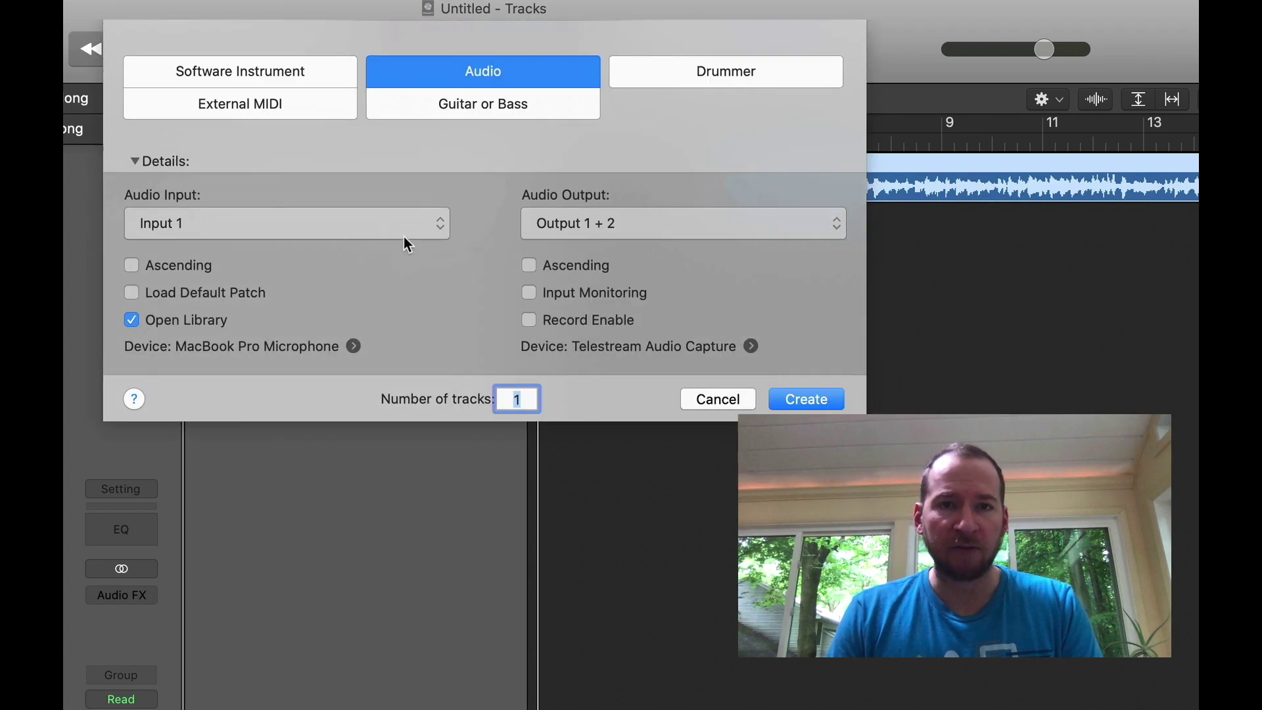
left_click(796, 405)
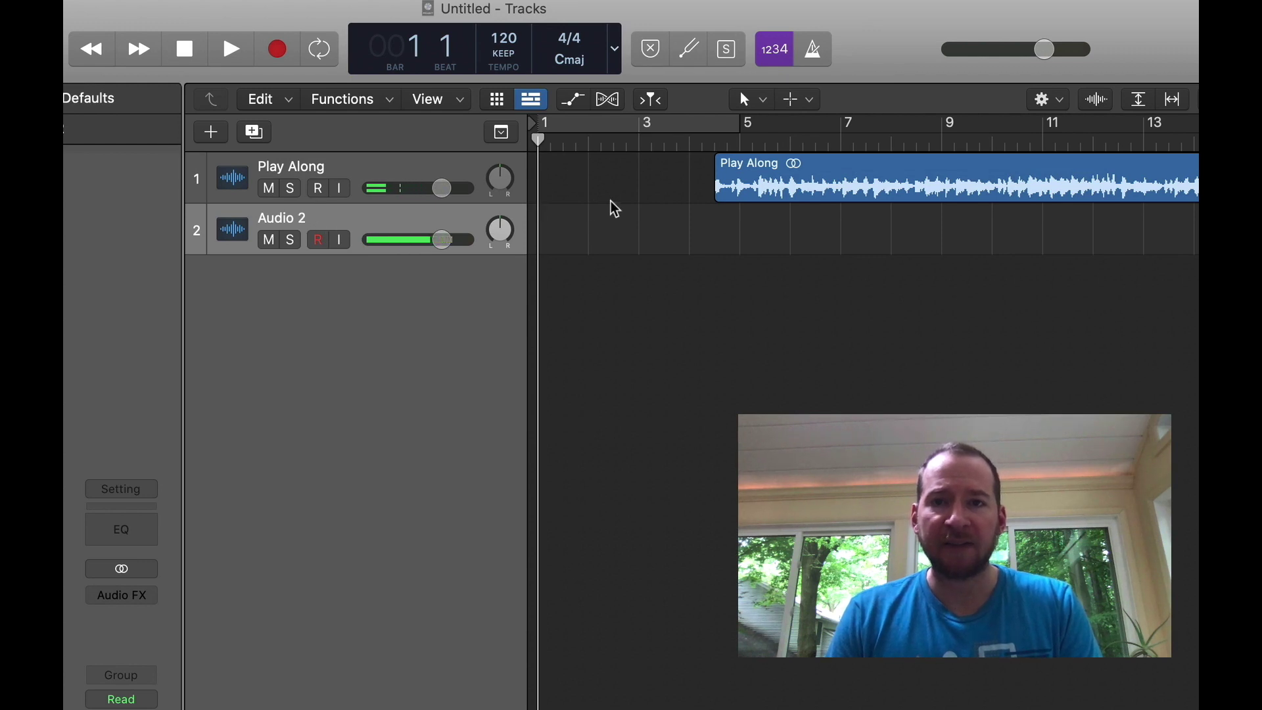
left_click_drag(845, 163, 945, 165)
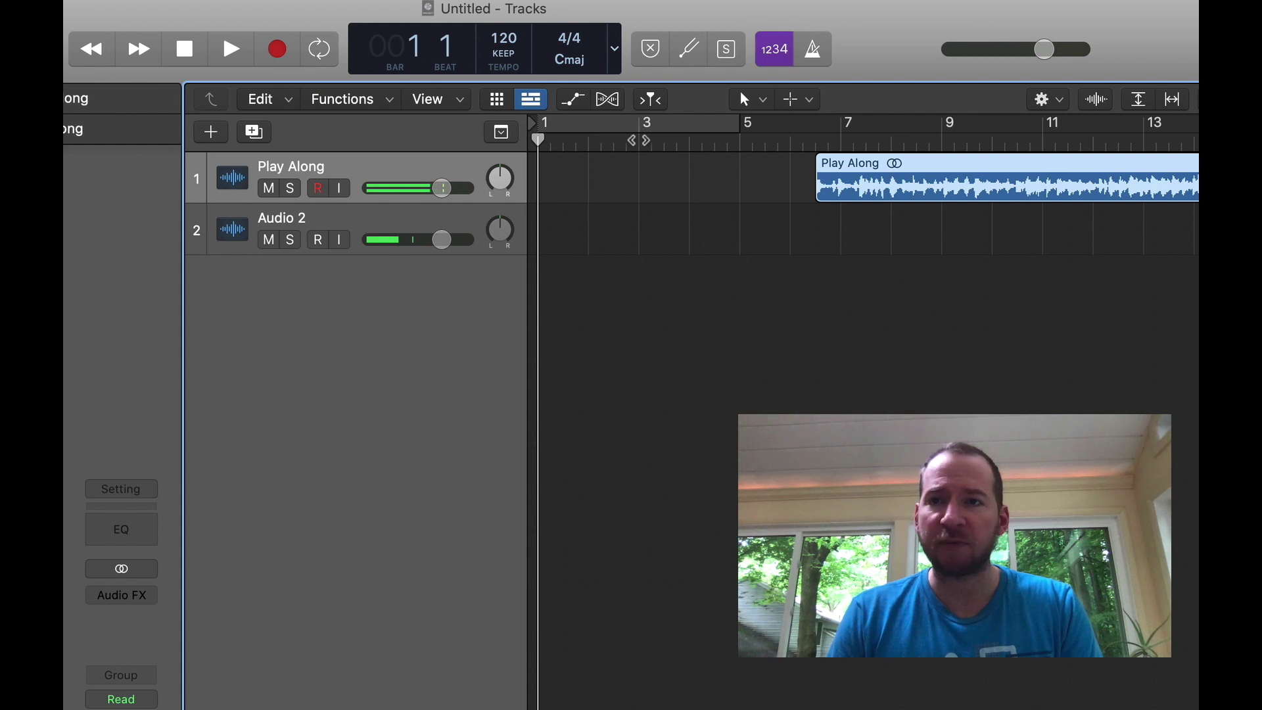
Record about two bars of voice from bar 1 with the count-in off, and move the recorded region to the Audio 2 track
left_click(774, 50)
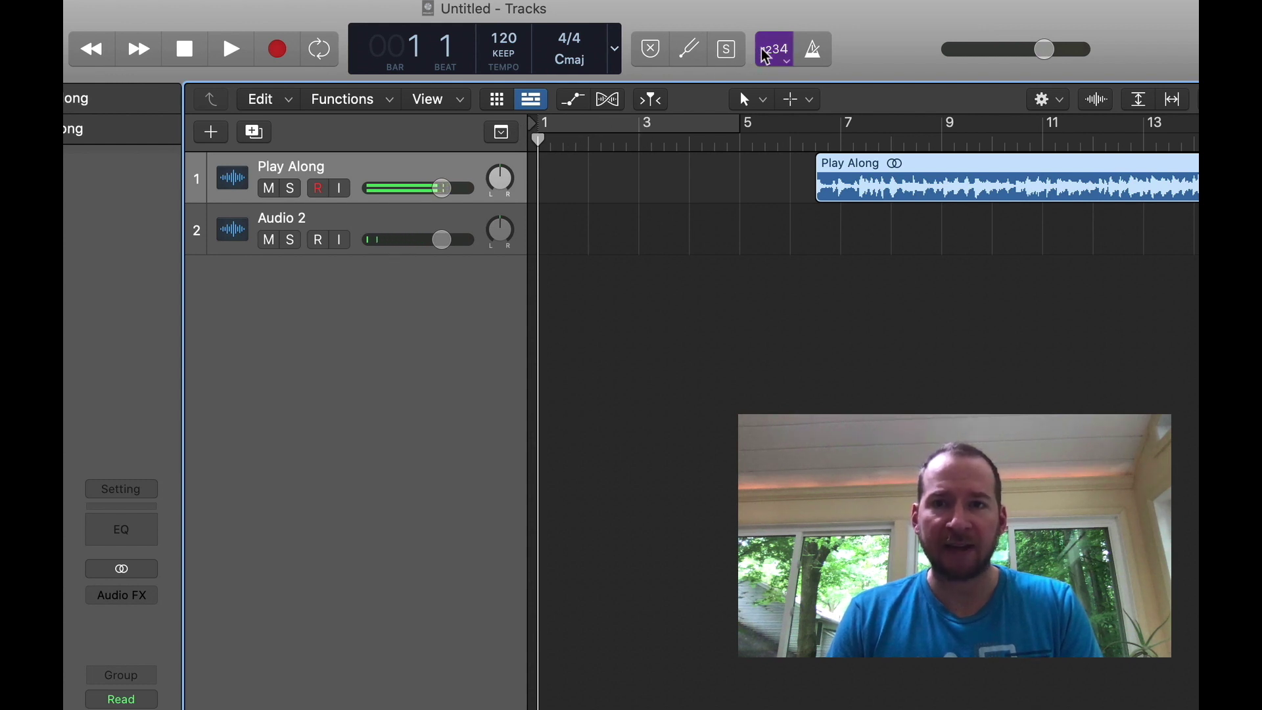
key("r")
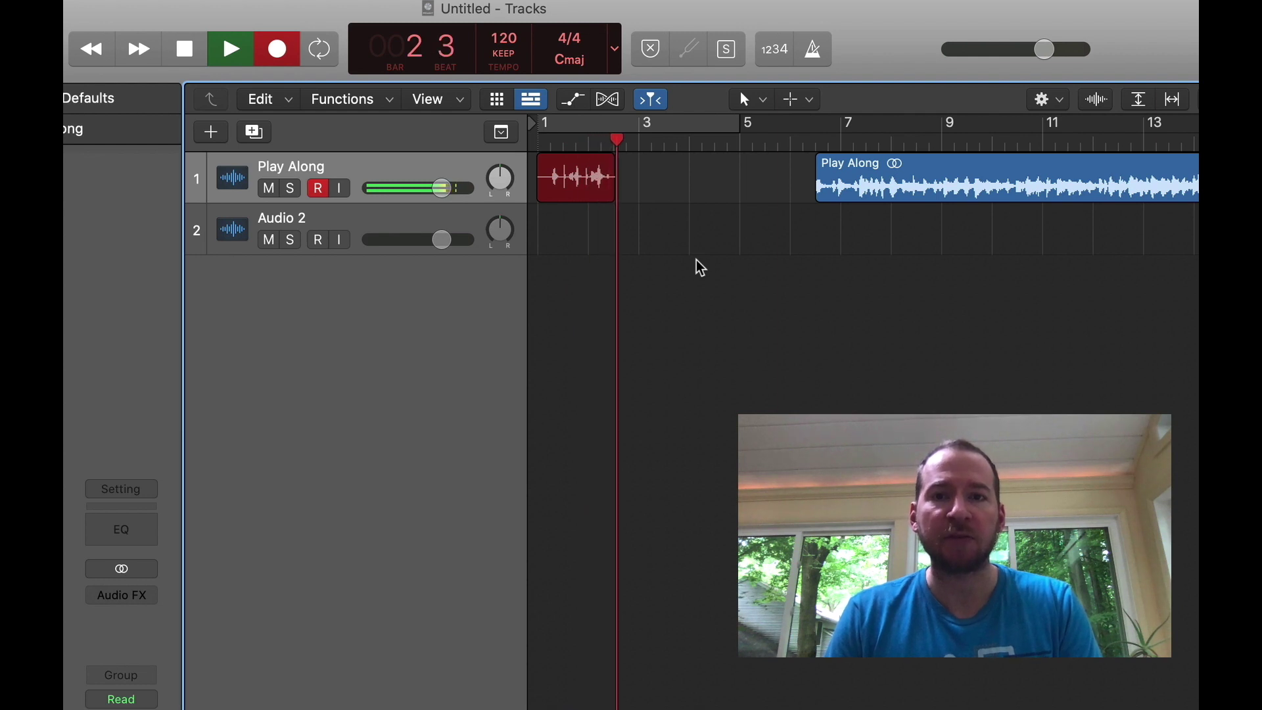
key("space")
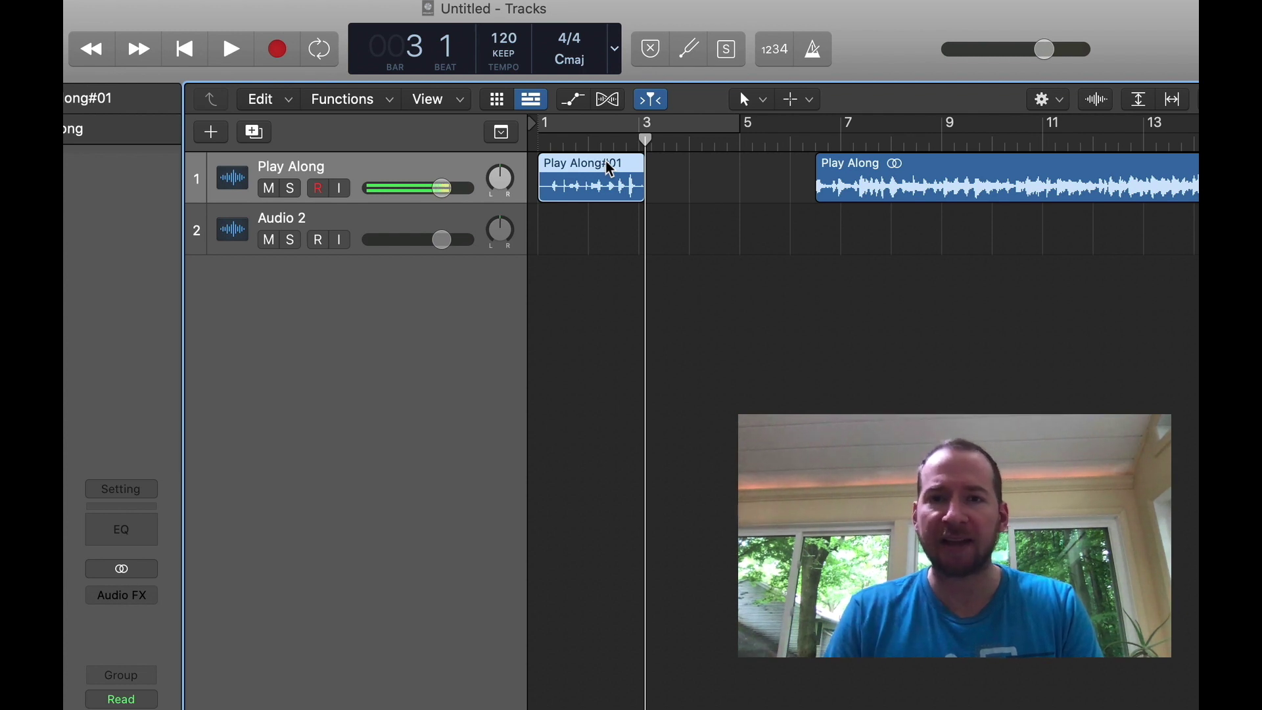
left_click_drag(610, 170, 605, 227)
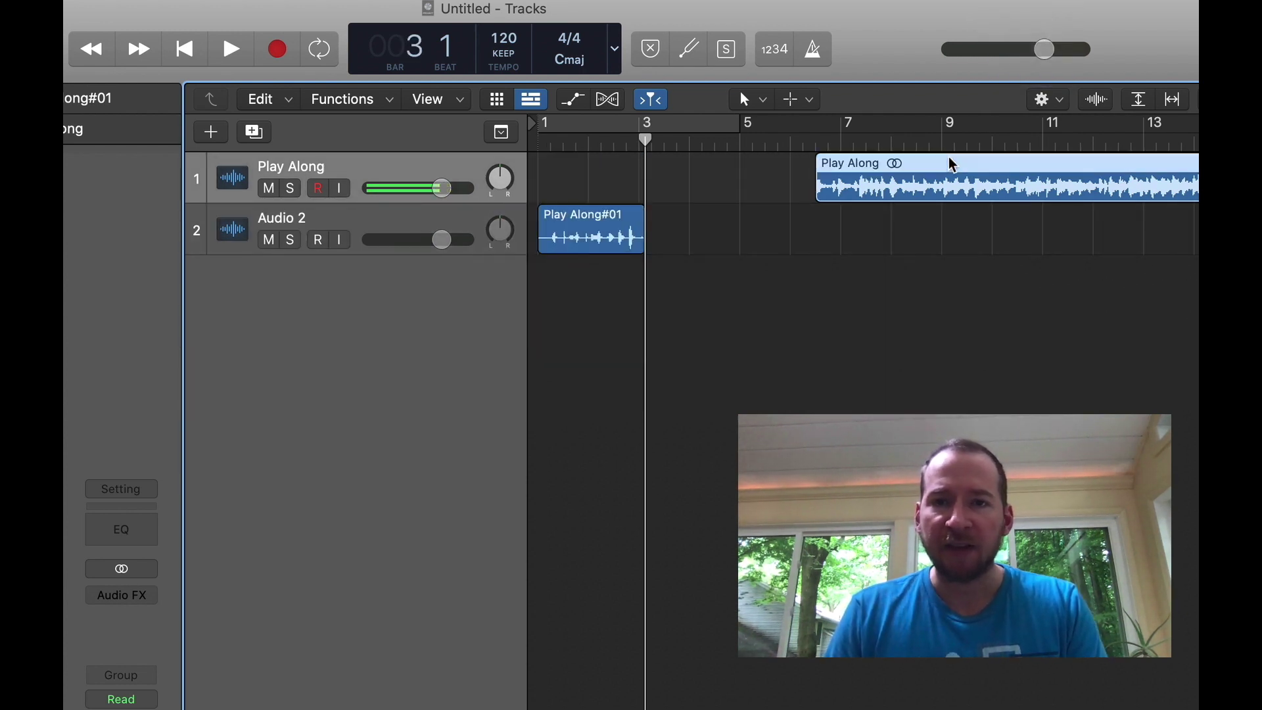
Move the Play Along region to start at about bar 3, where the recorded region ends, and play the transition
left_click_drag(949, 160, 701, 181)
key("space")
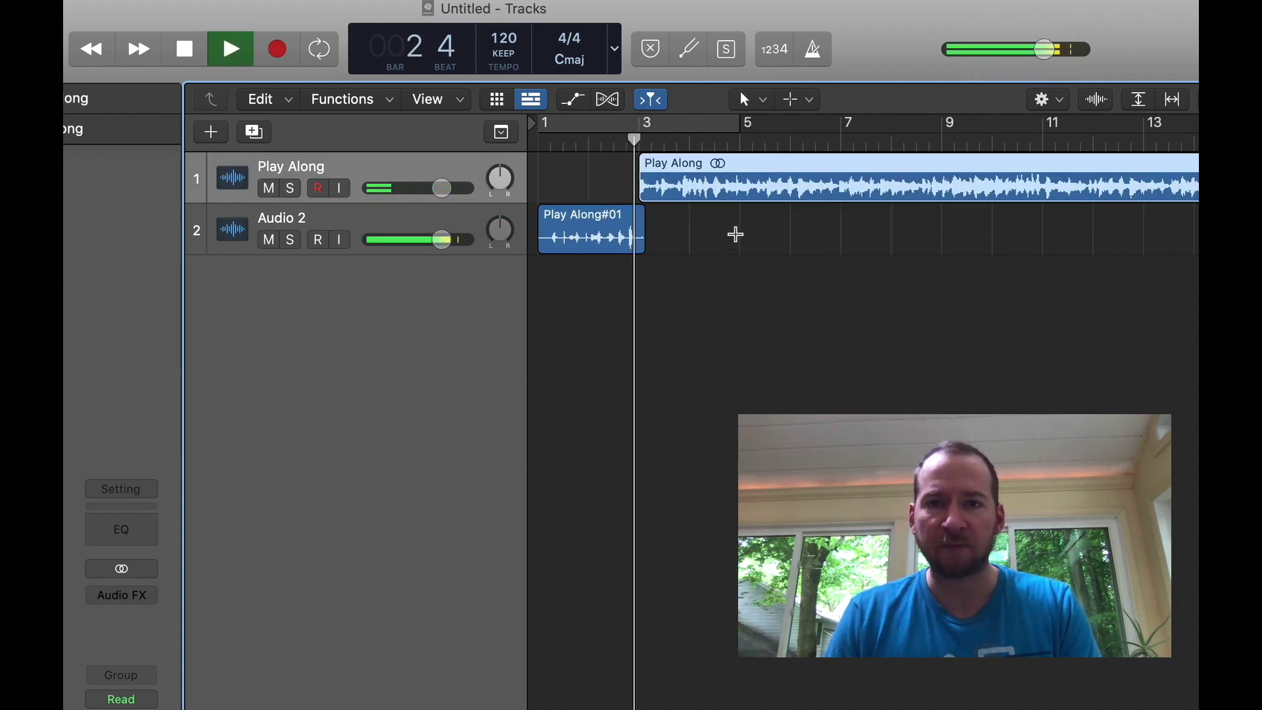
key("space")
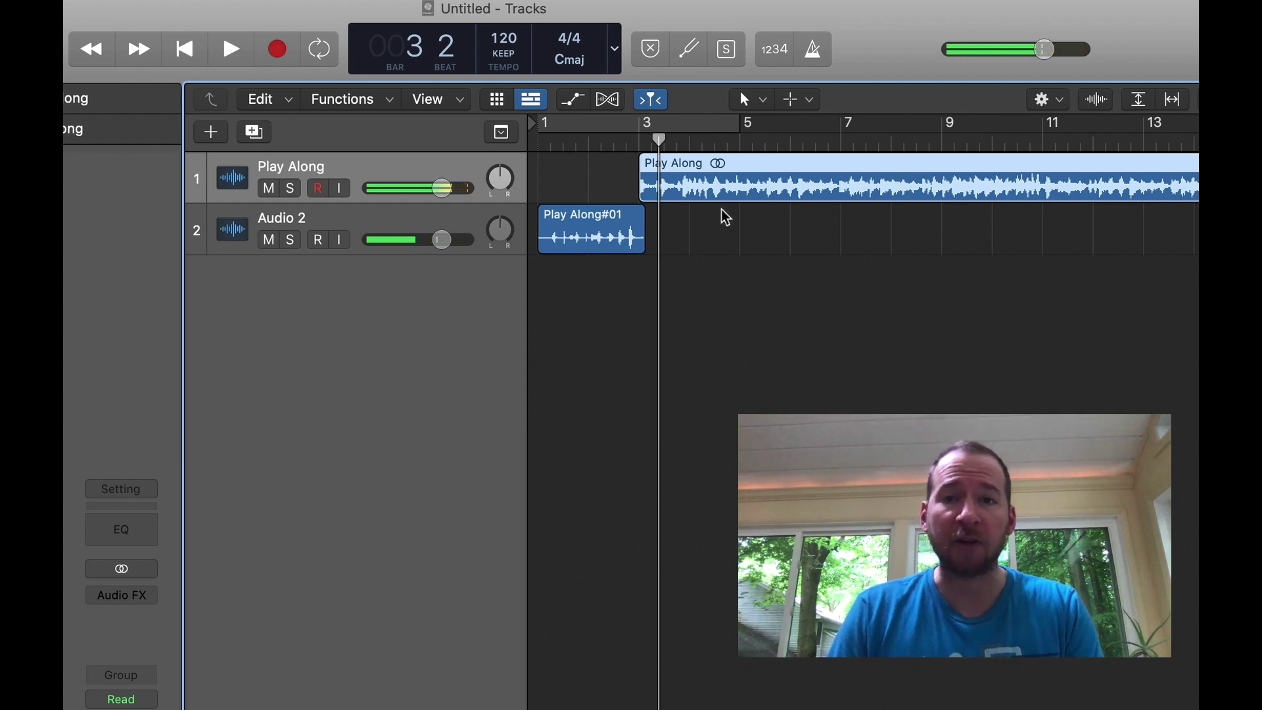
Shift the Play Along region slightly earlier, check it with playback, and nudge it a little later twice
left_click_drag(739, 169, 734, 169)
key("space")
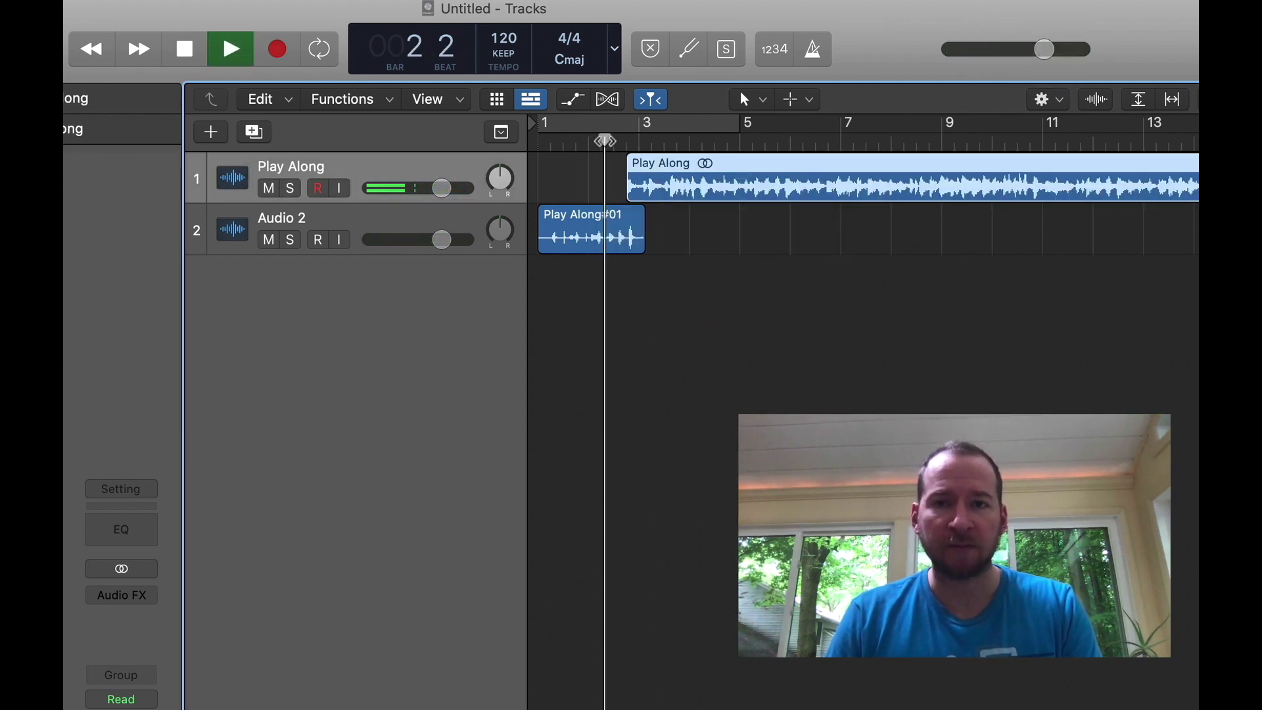
key("space")
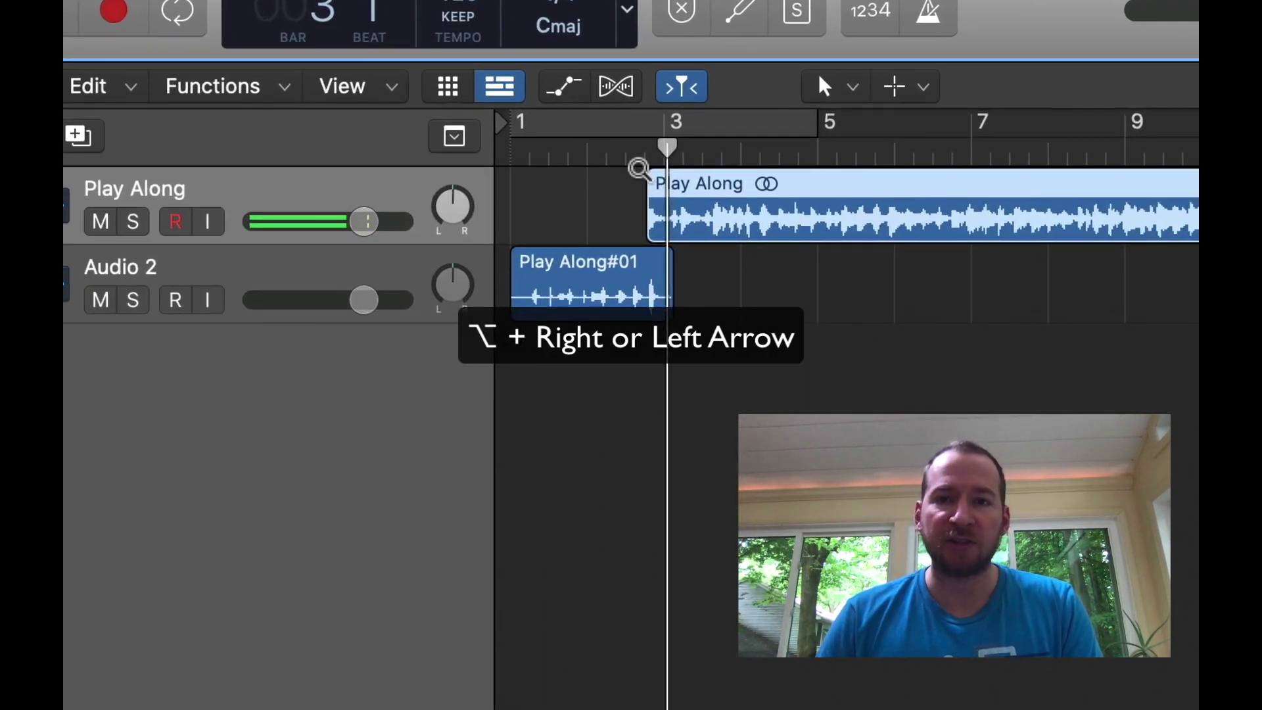
key("alt+Right")
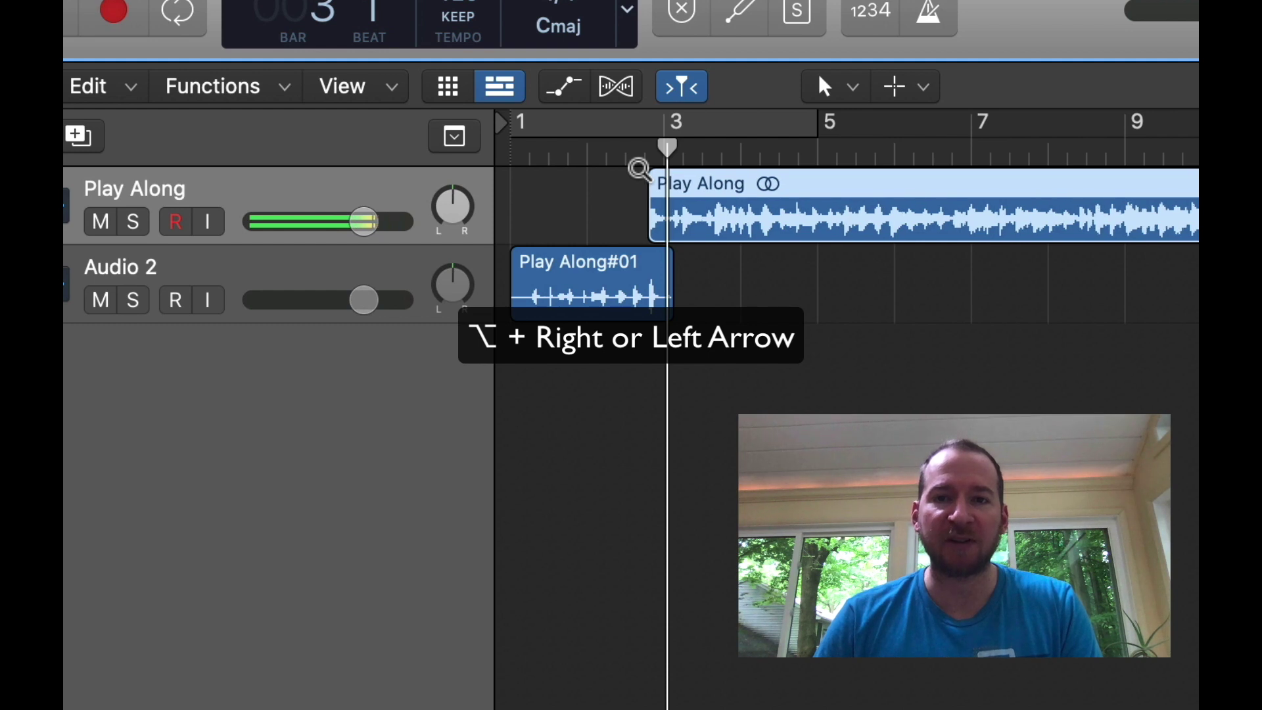
key("alt+Right")
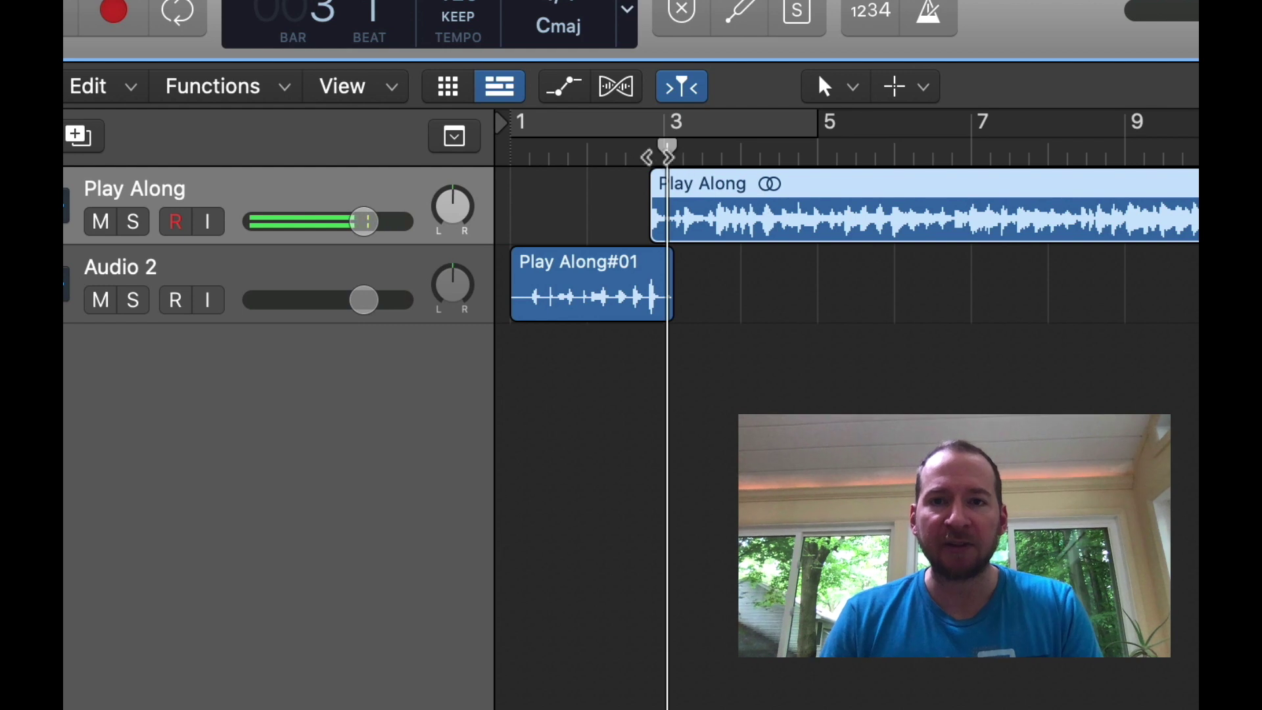
Set a cycle range from bar 2 to about half a bar past bar 3 and loop playback over the transition
left_click(604, 134)
left_click_drag(603, 132, 727, 122)
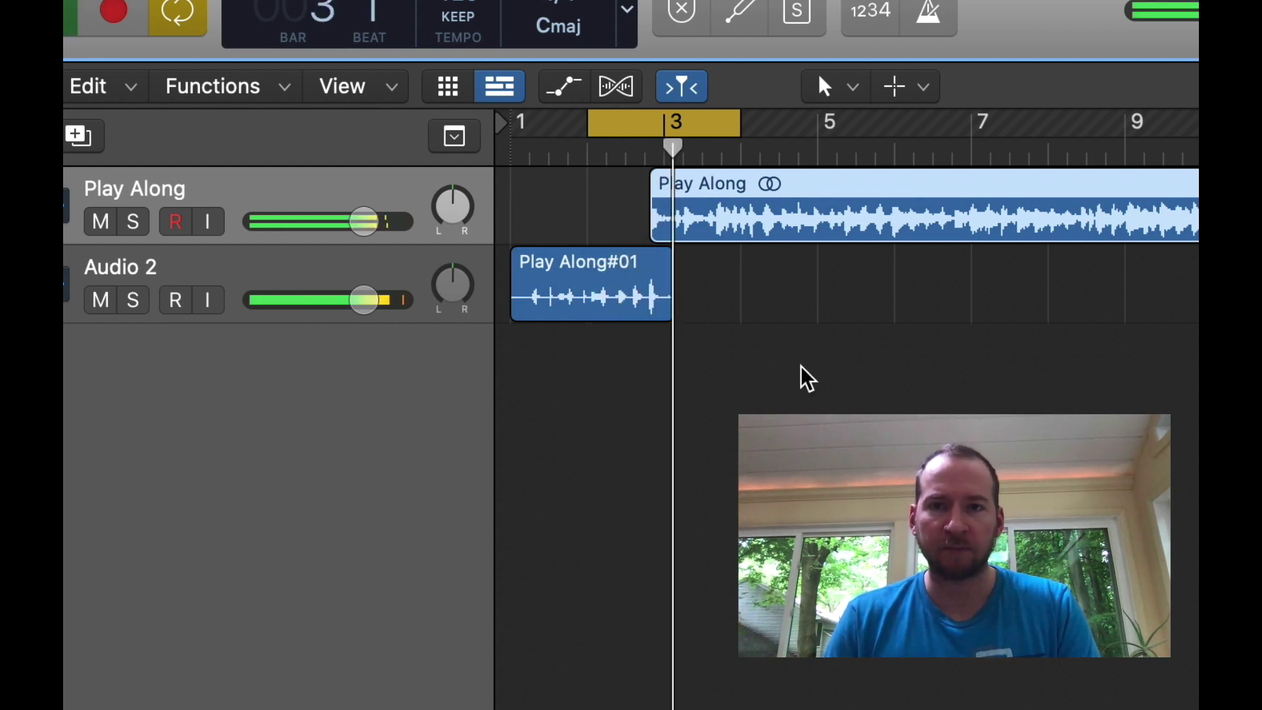
mouse_move(731, 132)
left_click_drag(731, 131, 683, 131)
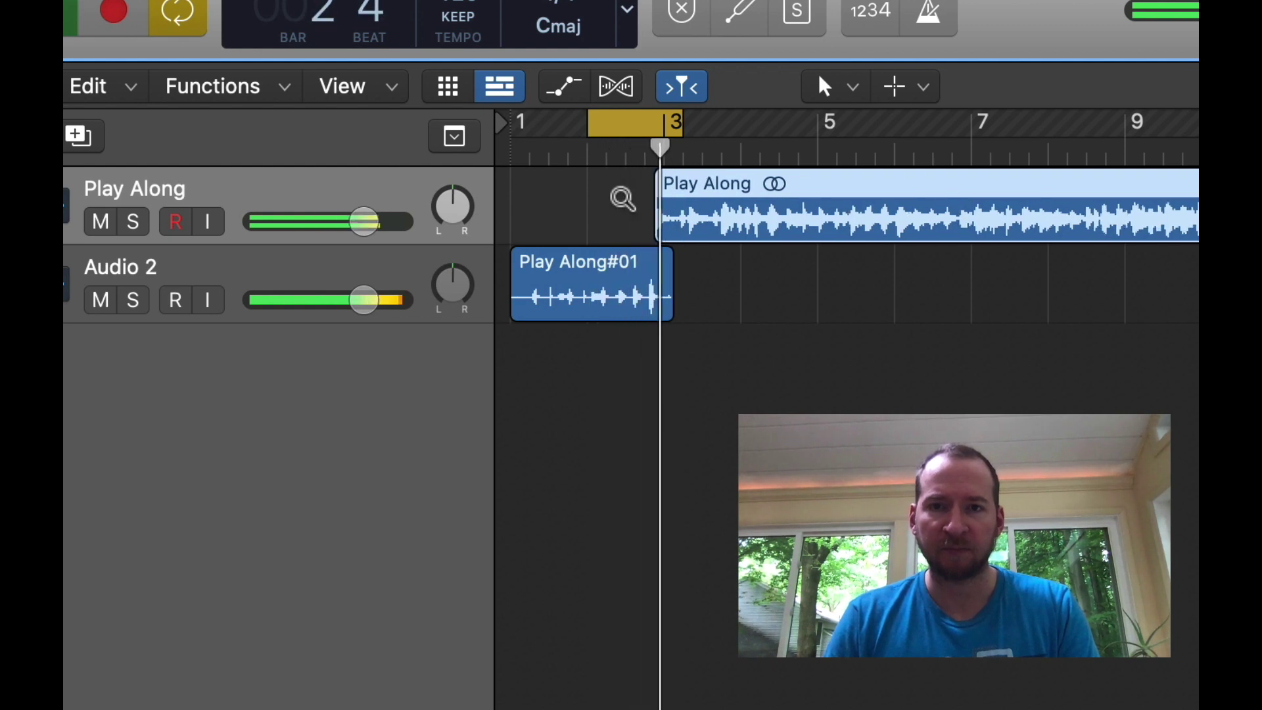
left_click_drag(682, 130, 702, 132)
key("space")
Fine-tune the Play Along region's start near bar 3 against the voice recording during looped playback, and stop and deselect it
left_click_drag(732, 175, 753, 175)
key("space")
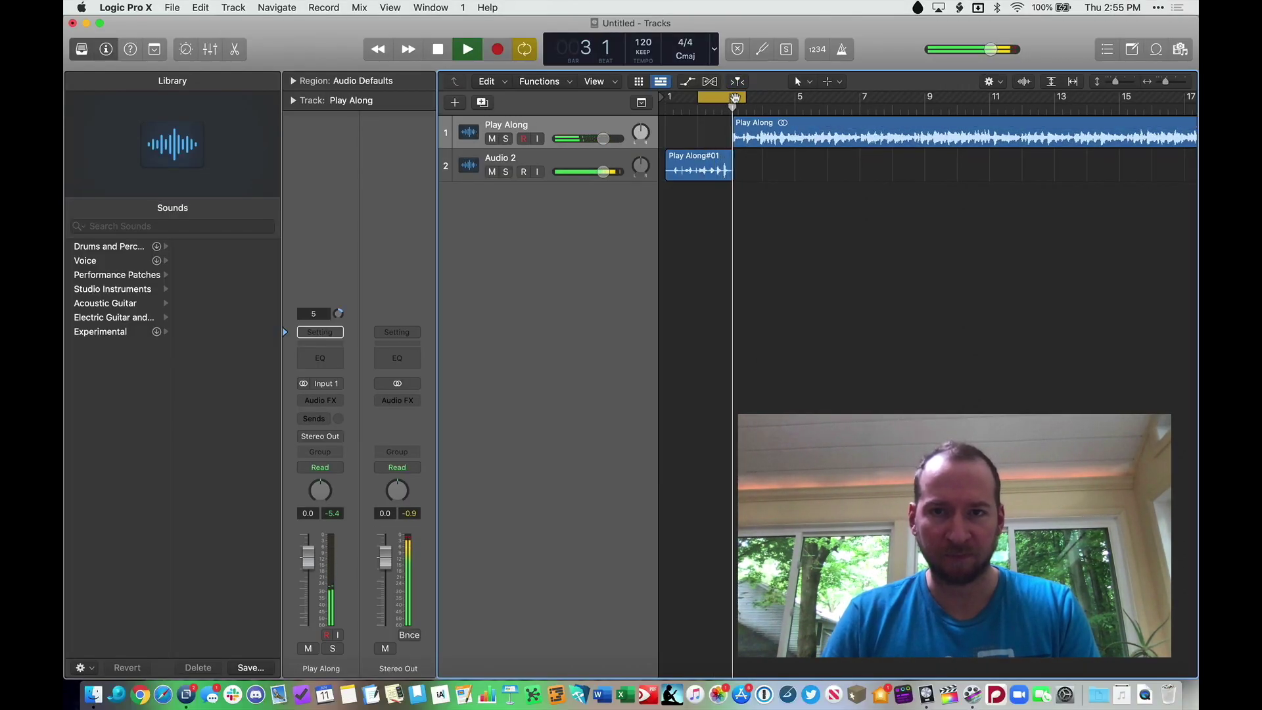
left_click(802, 125)
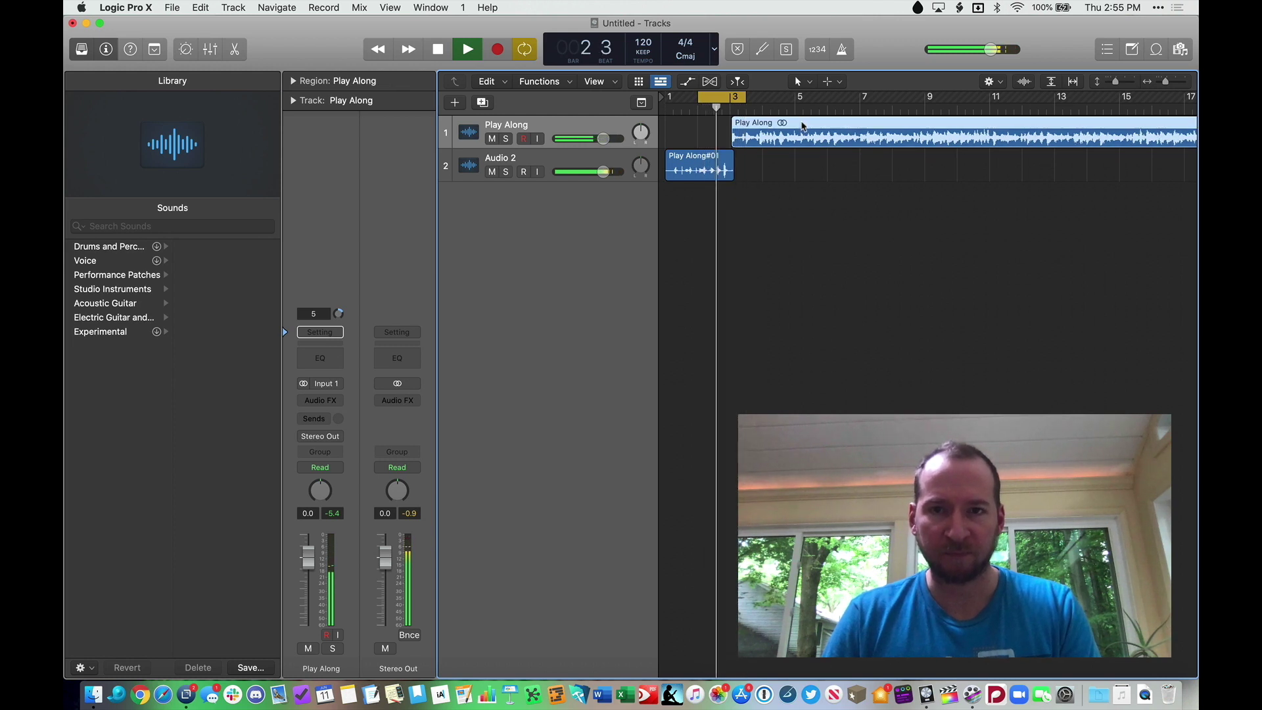
key("space")
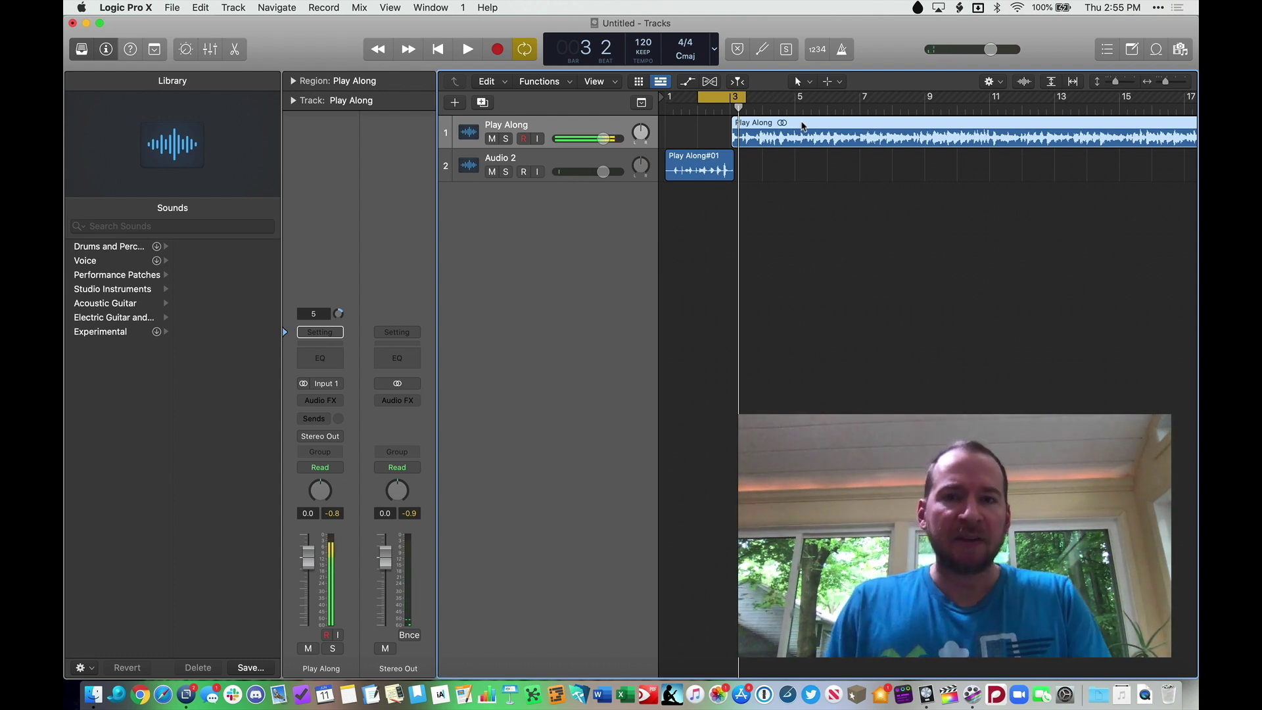
left_click(717, 216)
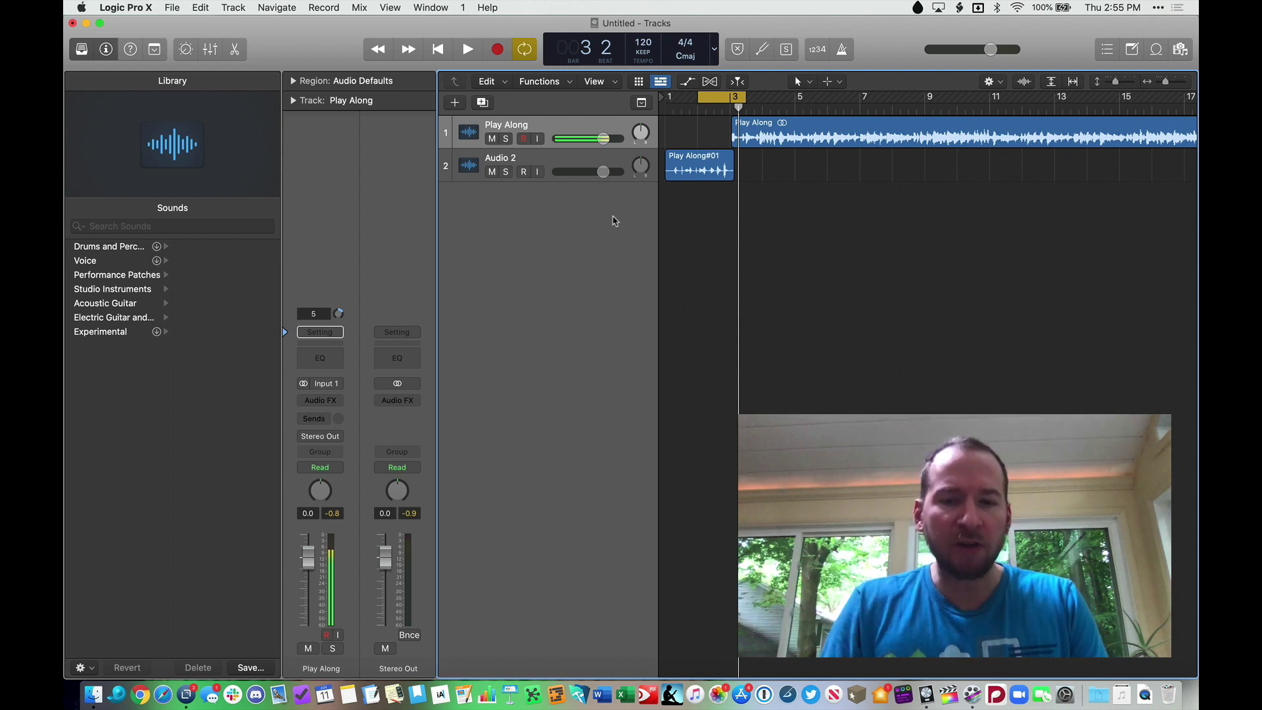
Create another audio track with the default settings and return the playhead to the start of the project
double_click(613, 221)
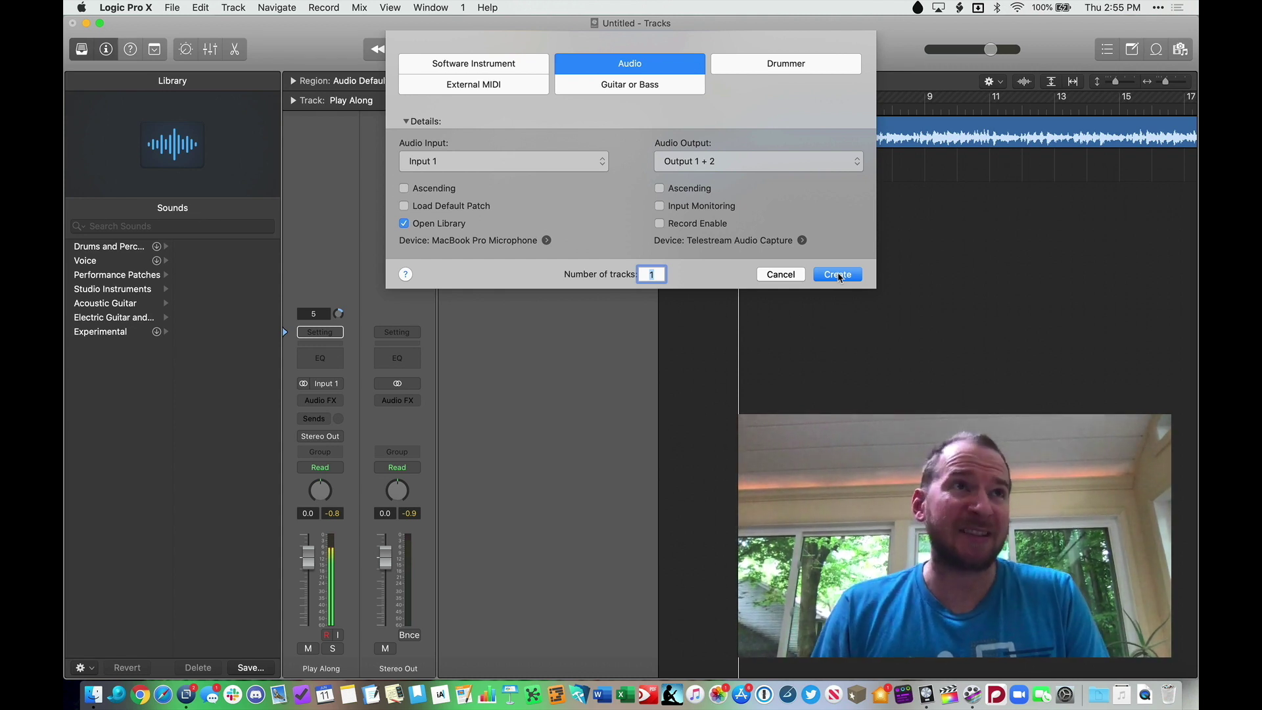
left_click(826, 278)
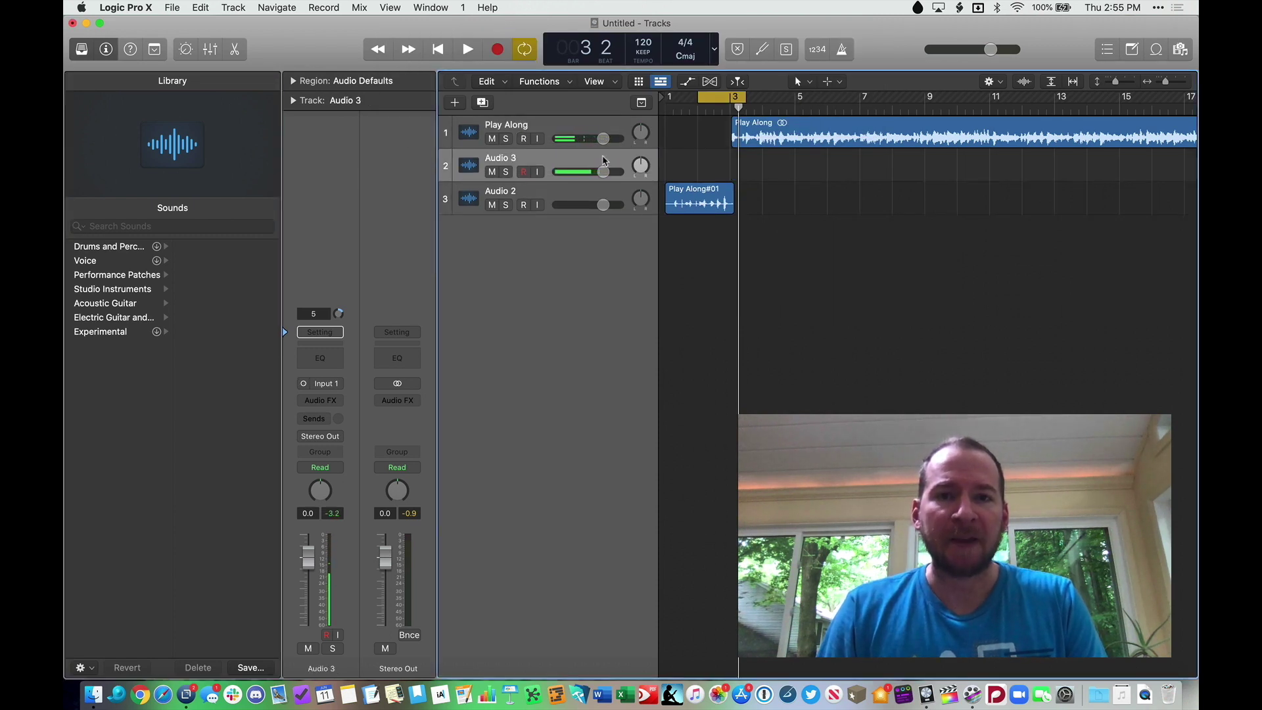
key("Return")
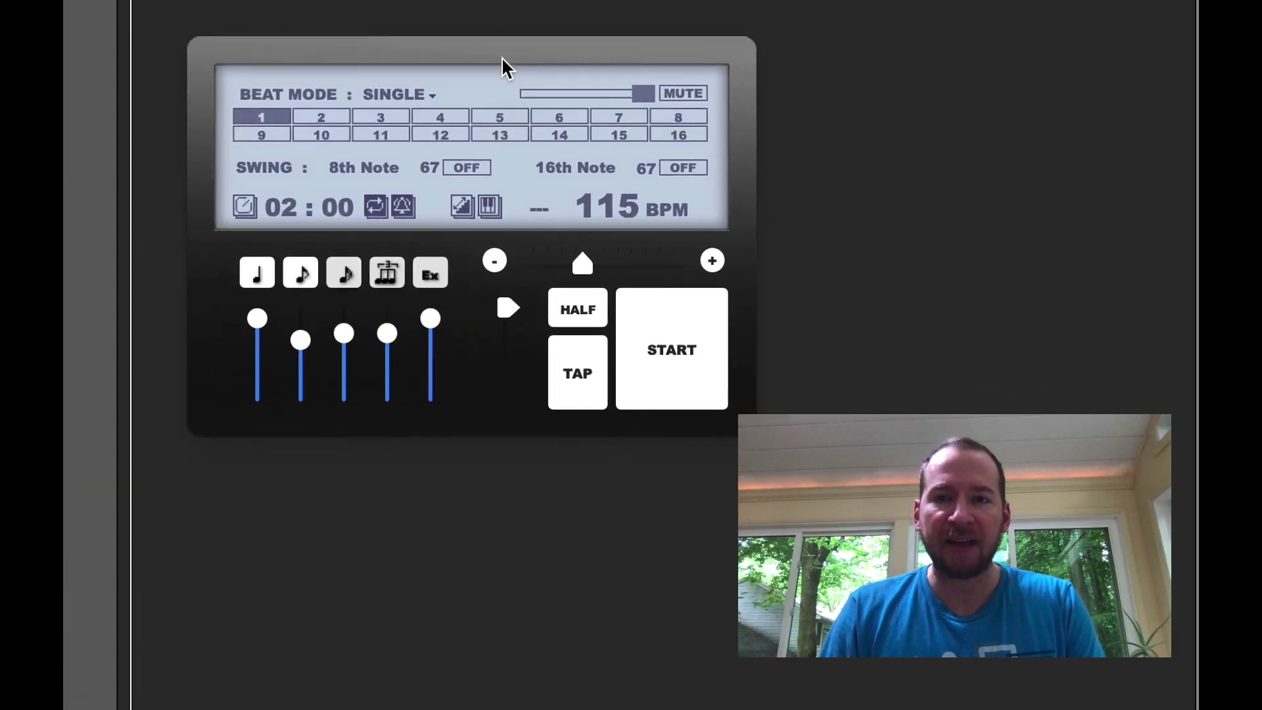
Switch to the metronome app, tap in a tempo of about 142 BPM, and start and stop its click
key("t")
key("t")
key("t")
key("t")
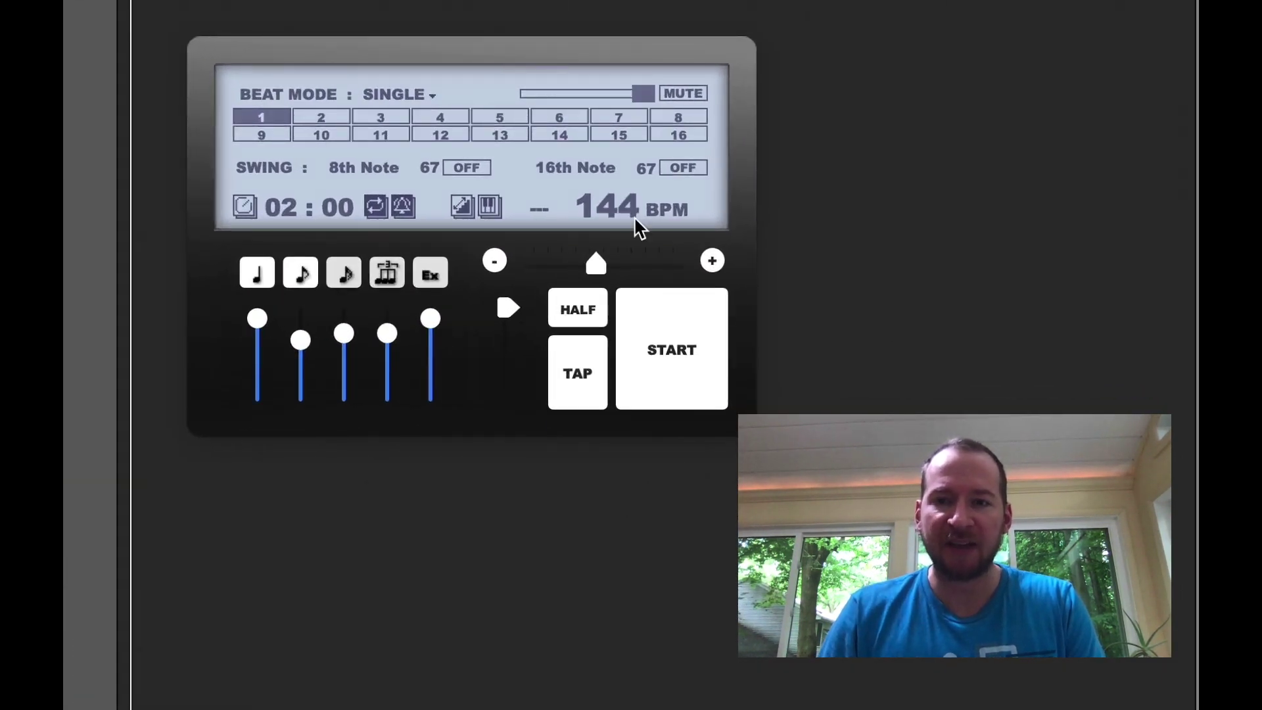
key("space")
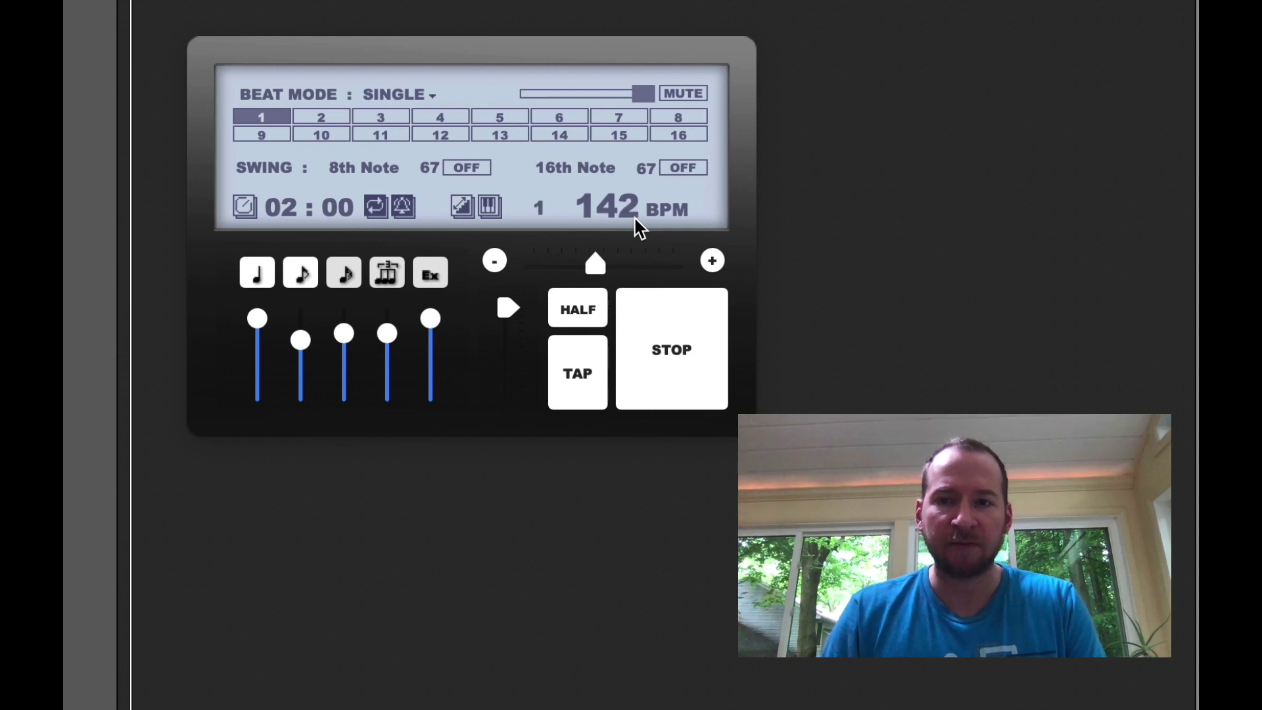
key("space")
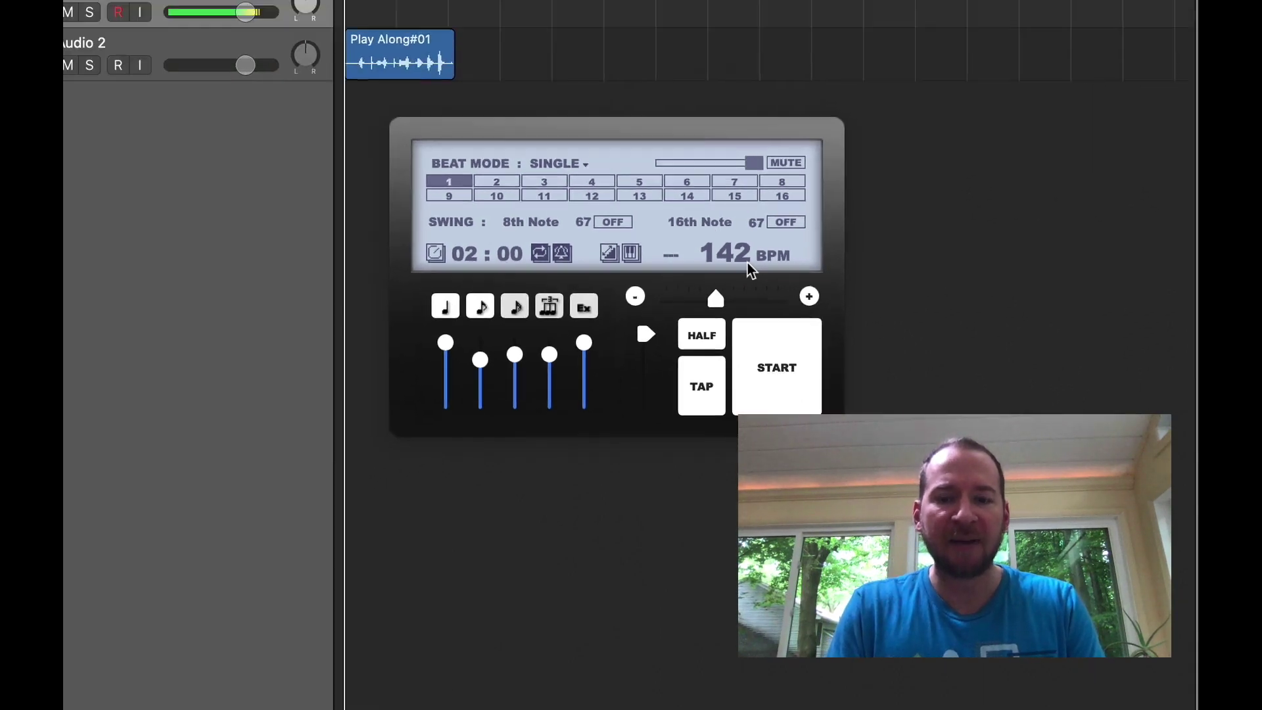
Launch Audio Hijack and reposition its window beside the metronome
key("alt+space")
type("a")
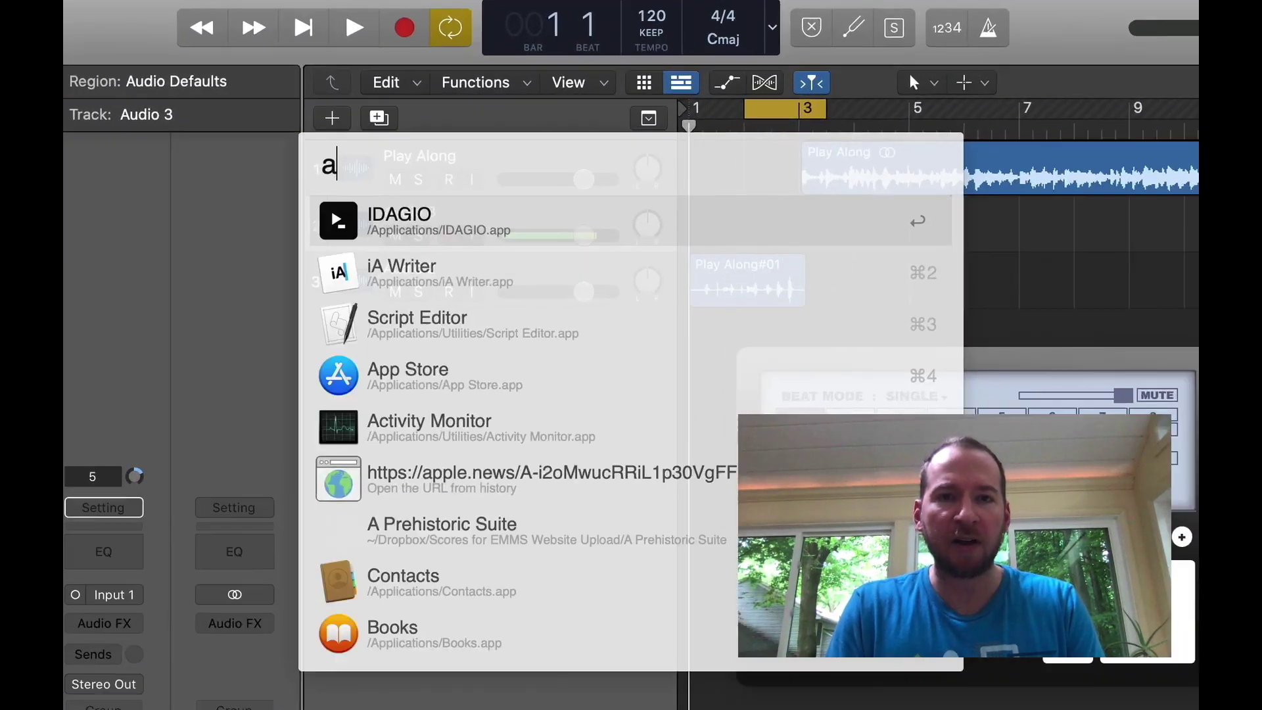
type("udio")
key("Return")
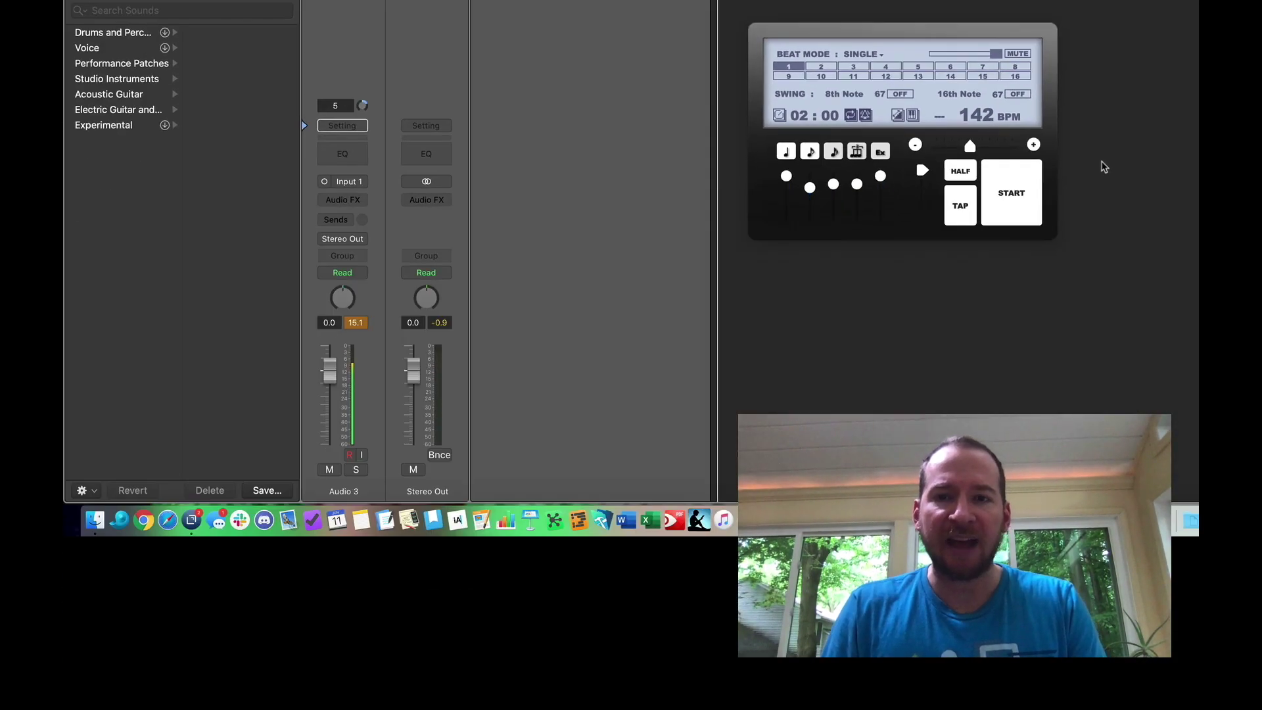
left_click_drag(879, 6, 618, 31)
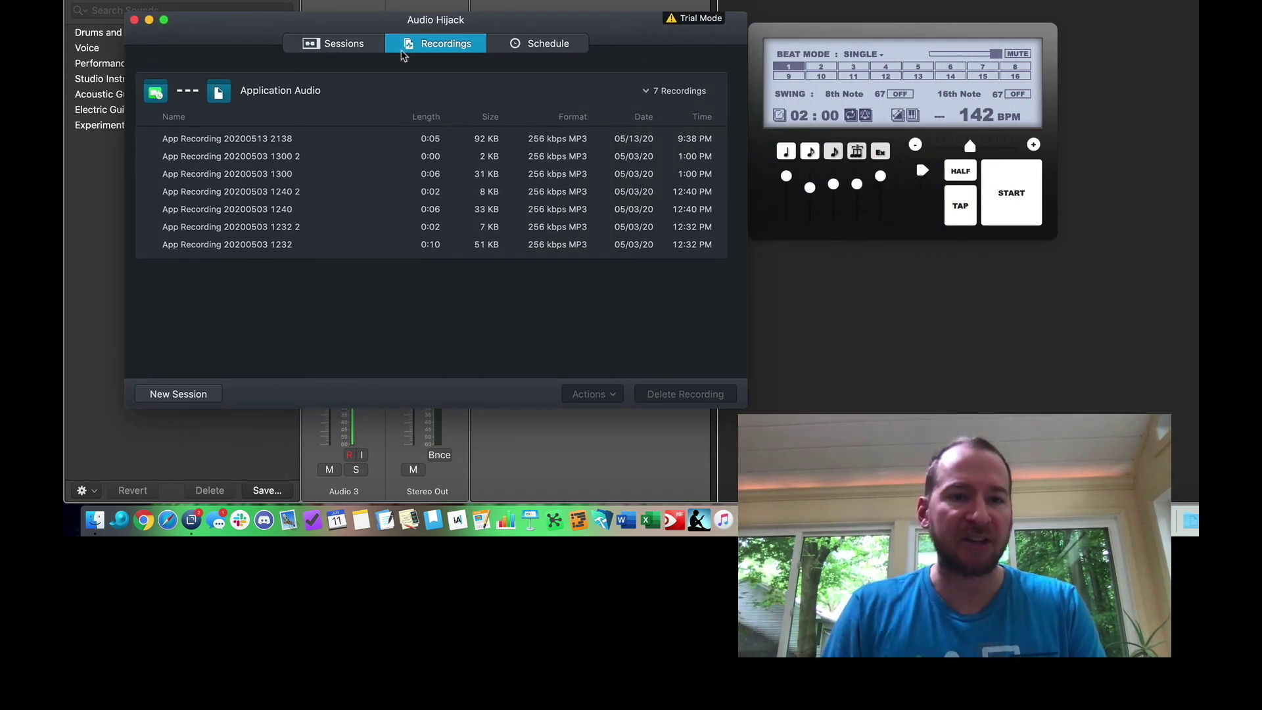
Create a new session from the Application Audio template
left_click(365, 46)
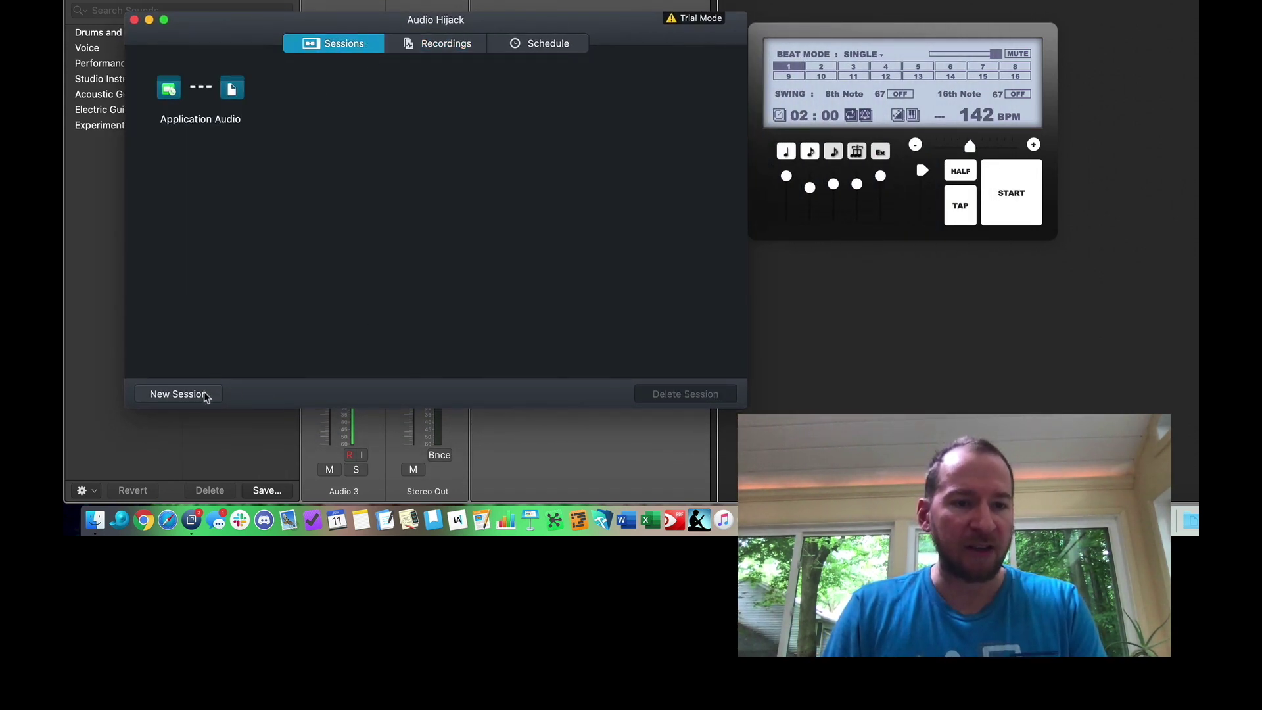
left_click(206, 395)
left_click(759, 72)
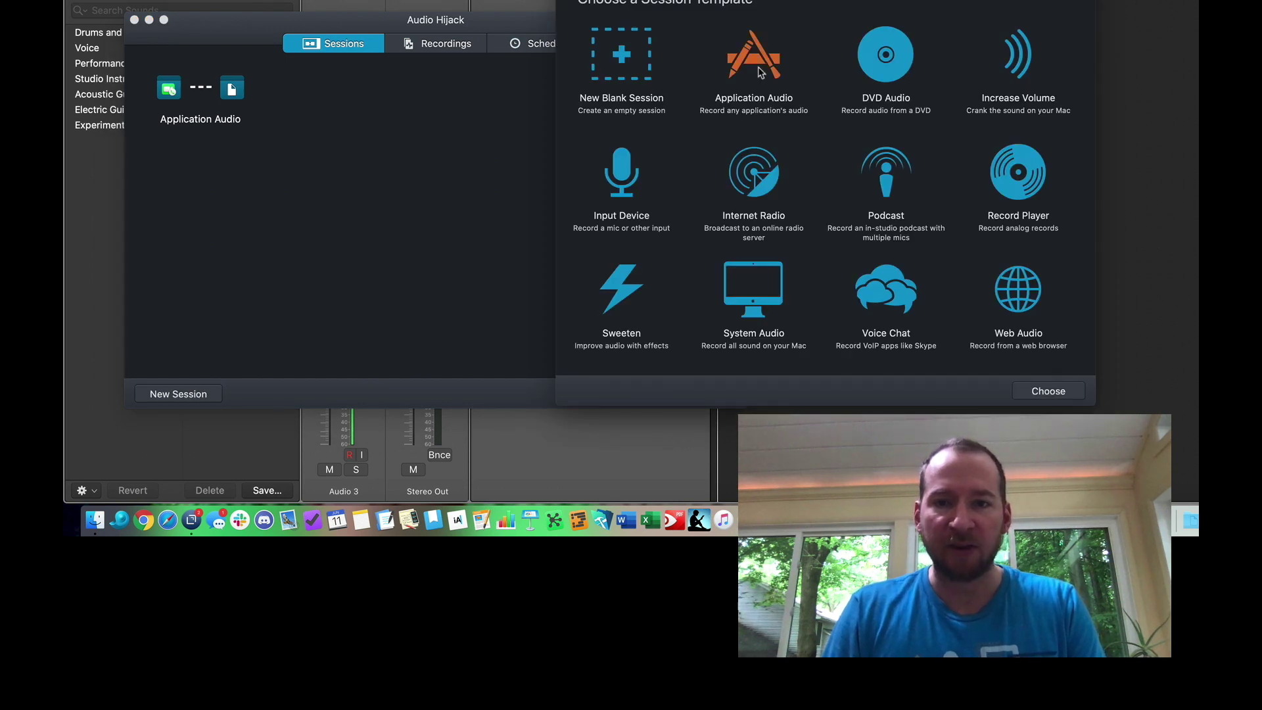
left_click(1036, 393)
double_click(799, 113)
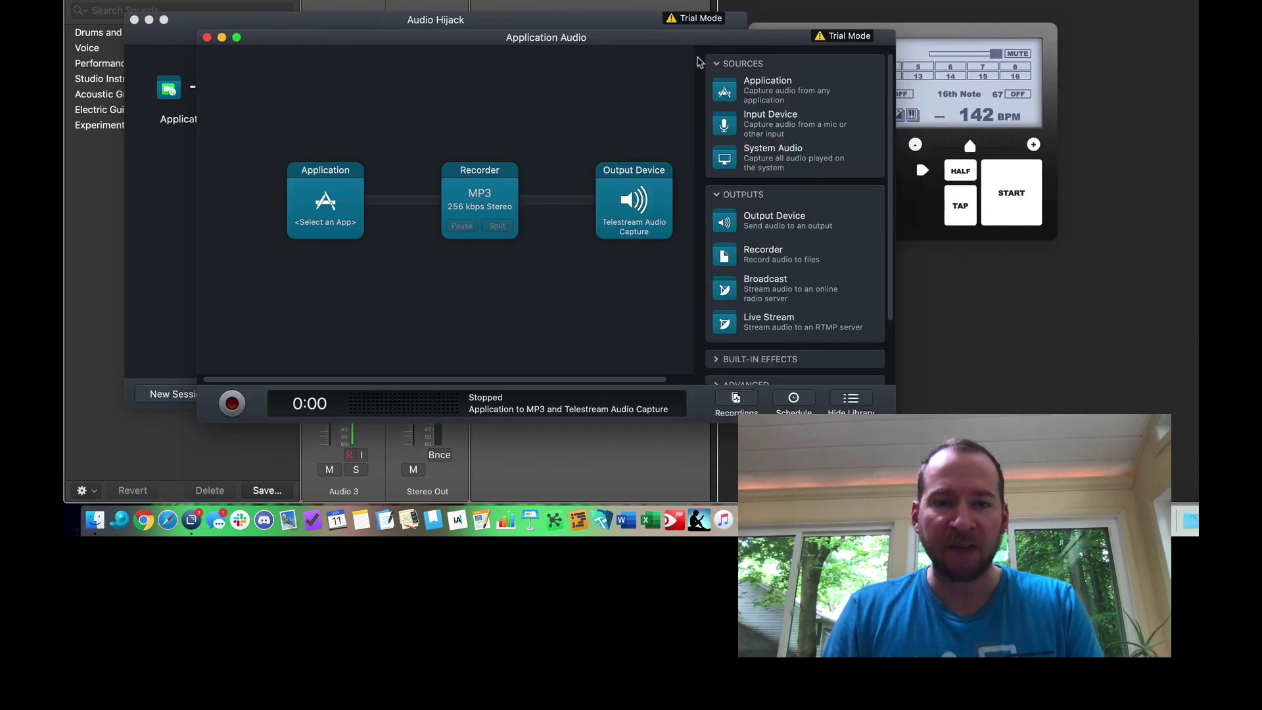
Set the session's source application to Dr.Betotte and move the session window clear of the metronome
left_click(314, 213)
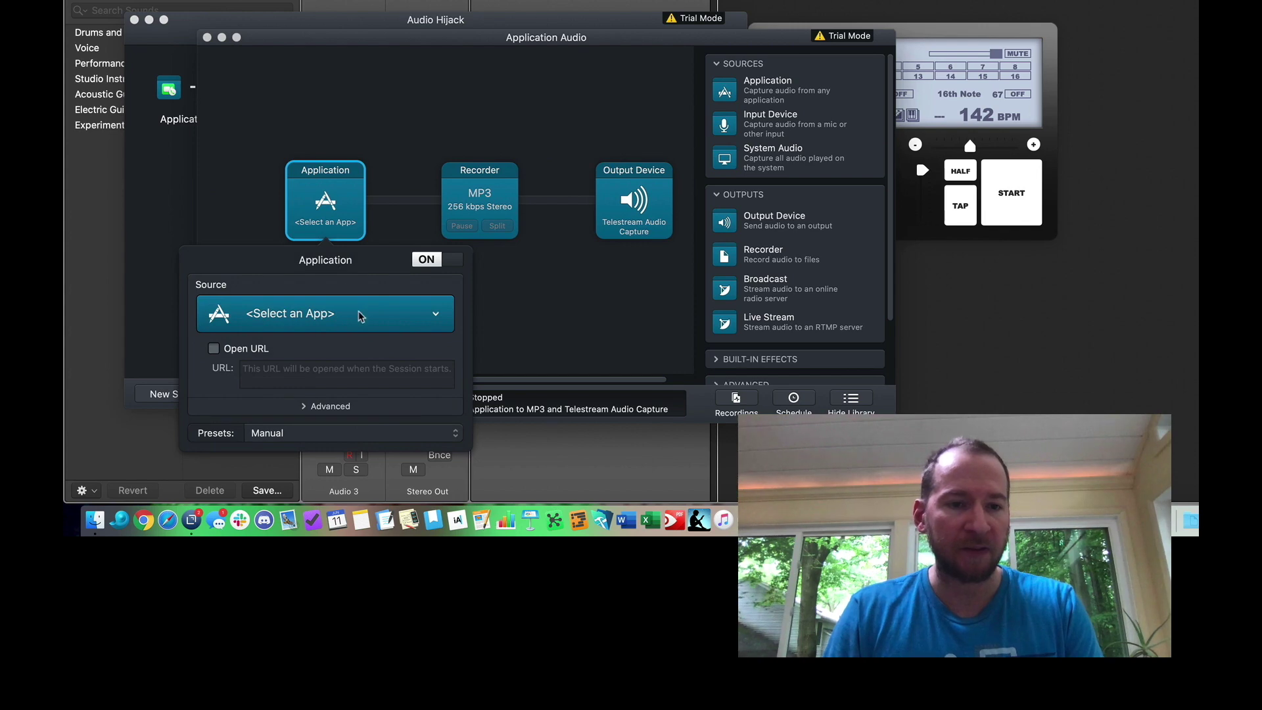
left_click(360, 317)
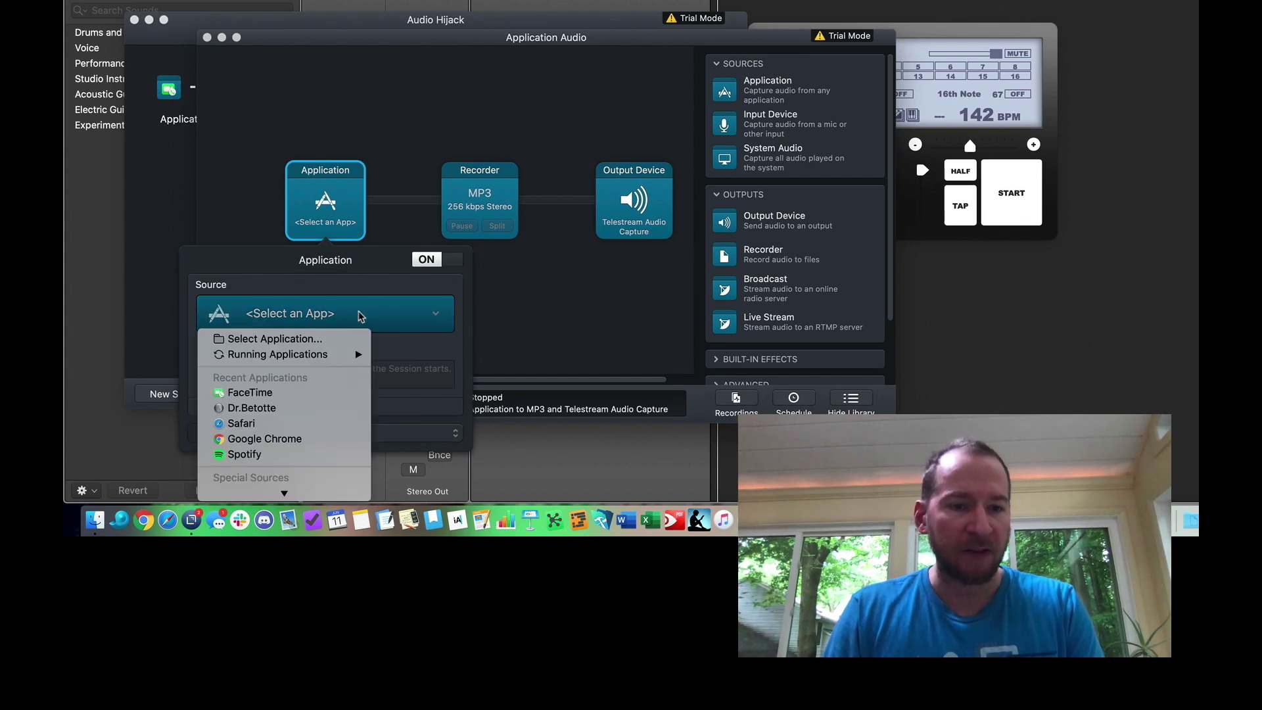
left_click(293, 413)
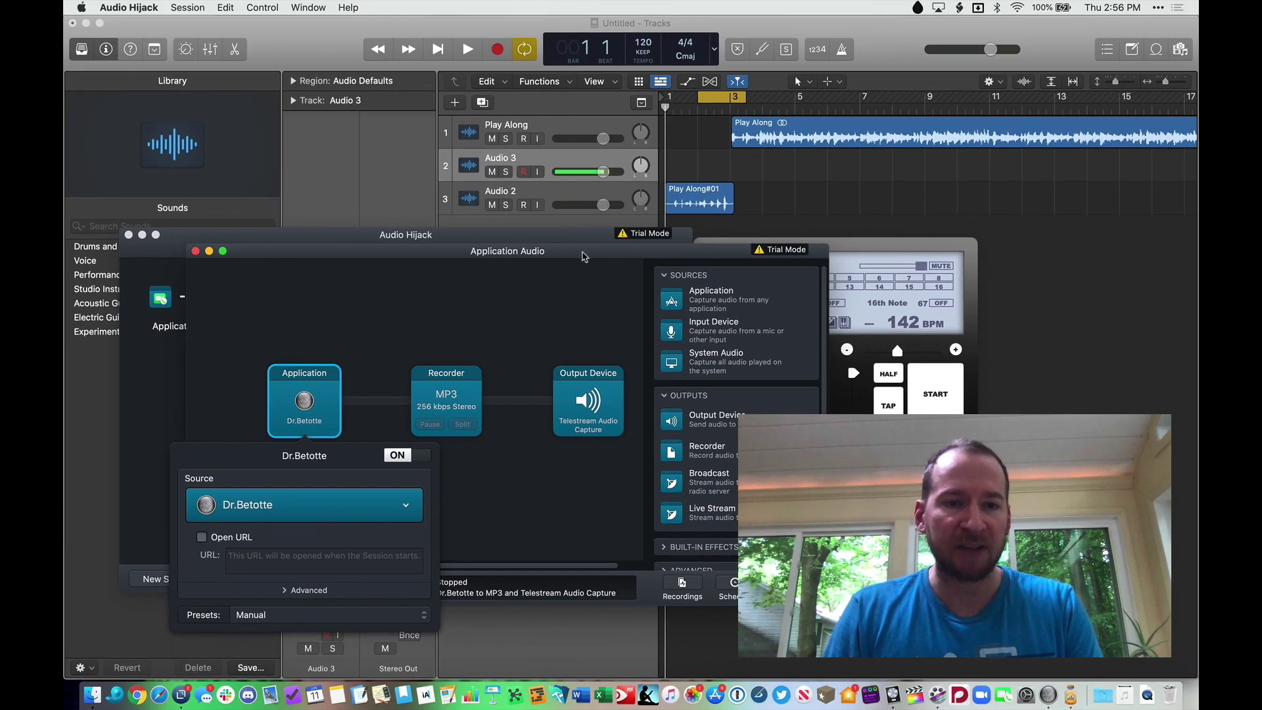
left_click_drag(583, 256, 457, 181)
Record a few seconds of the metronome click at 142 BPM, and stop both the metronome and the recording
left_click(92, 512)
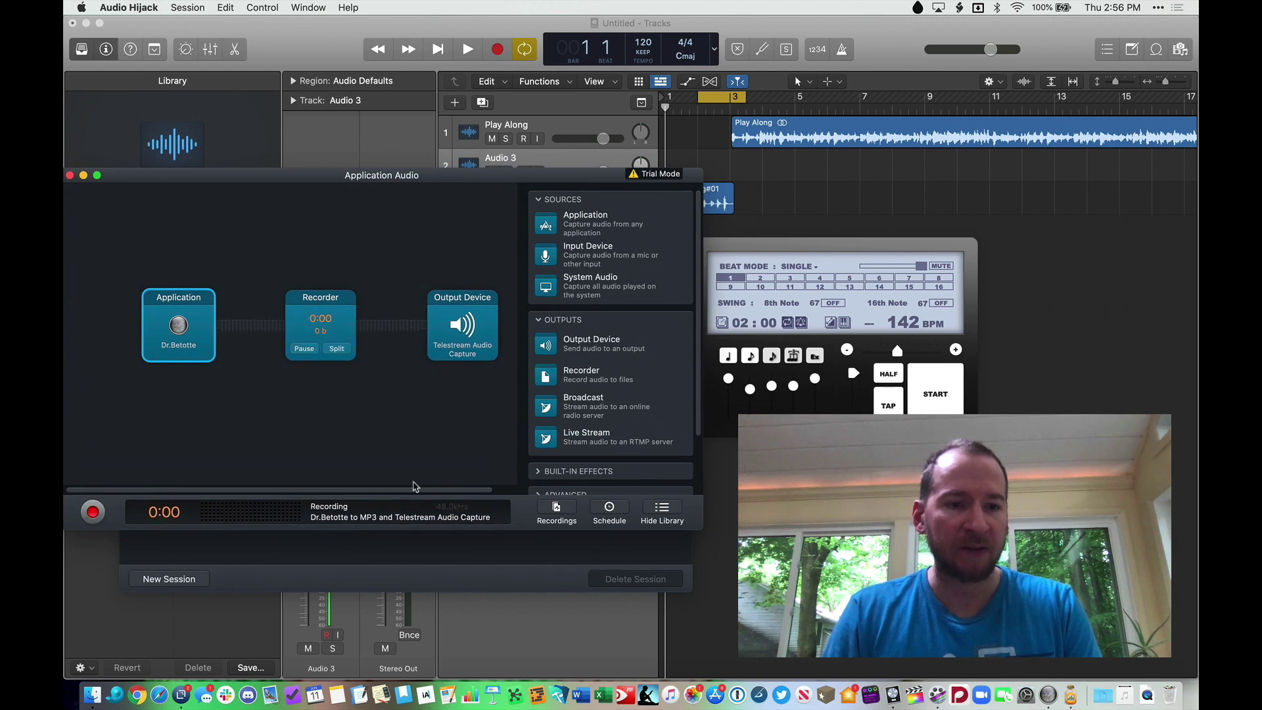
left_click(939, 398)
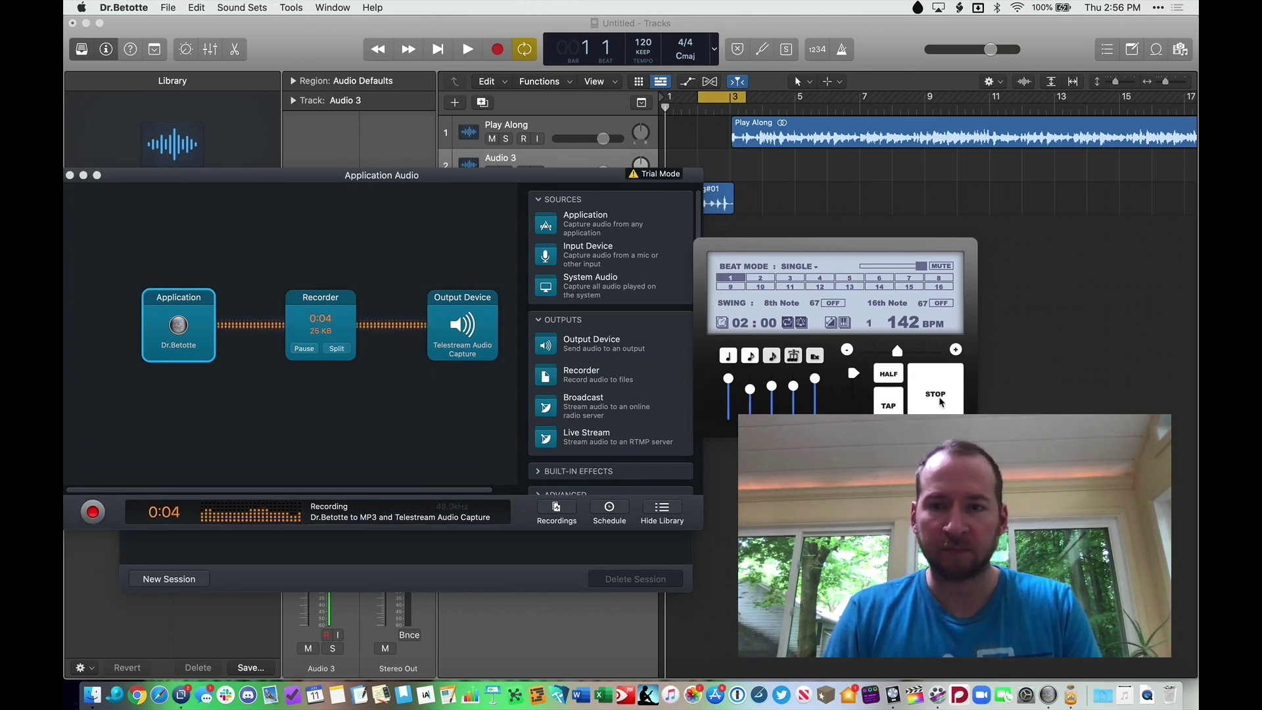
left_click(940, 399)
left_click(93, 512)
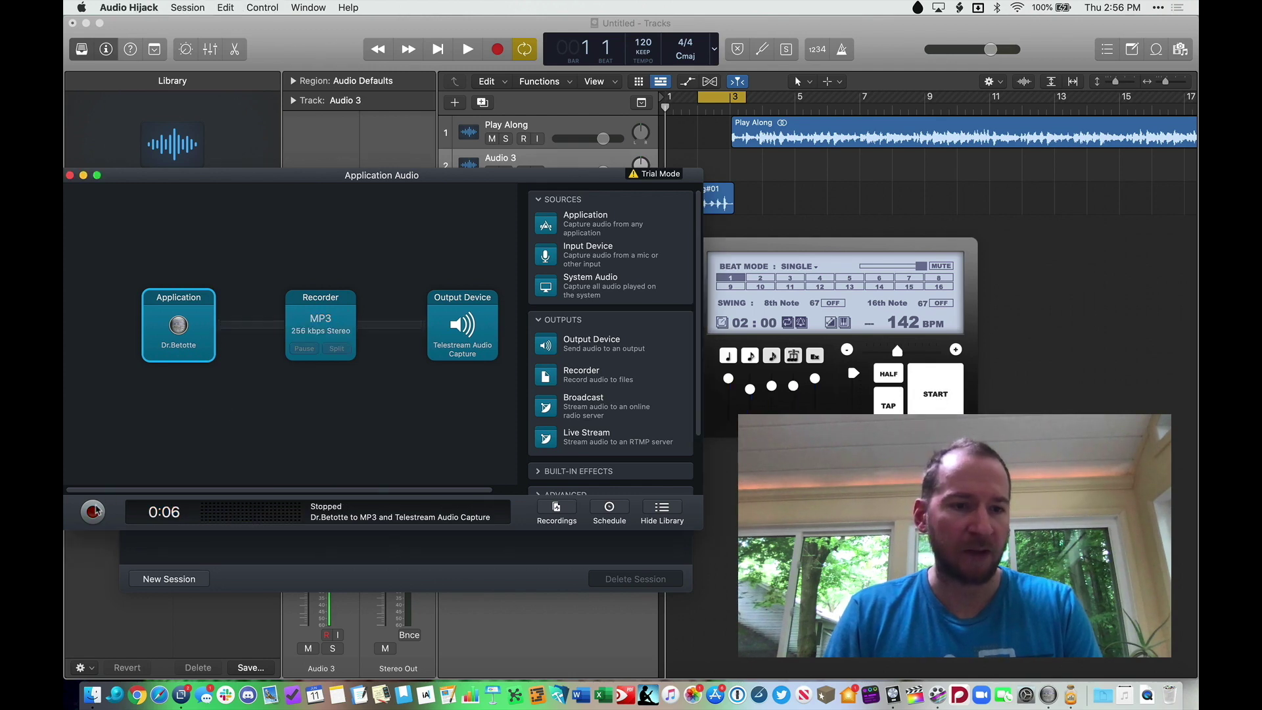
left_click(94, 512)
left_click(93, 512)
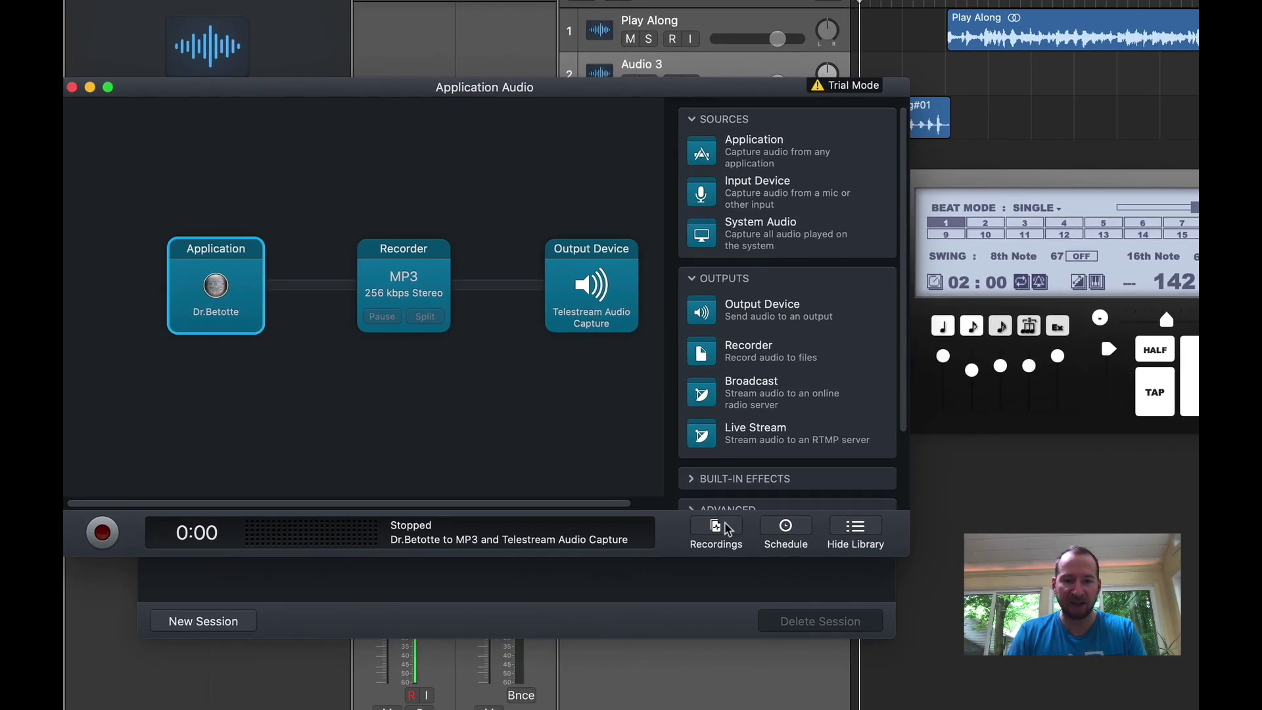
left_click(716, 529)
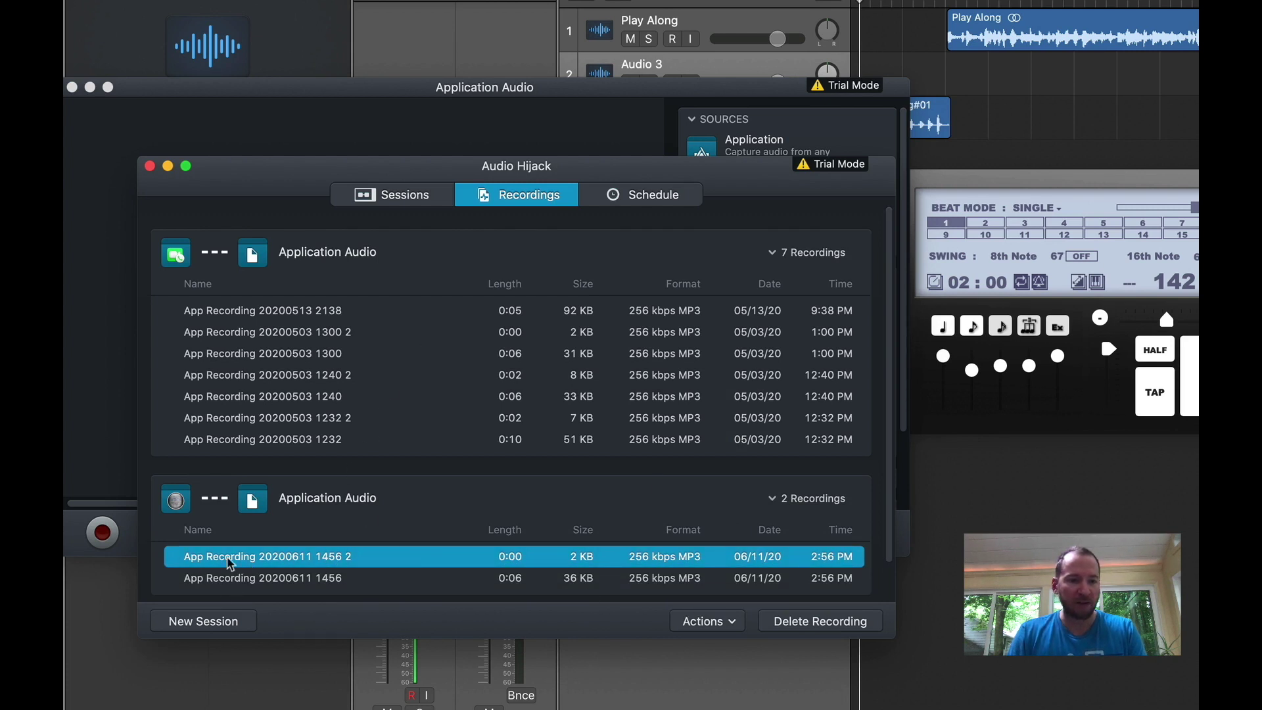
left_click(735, 627)
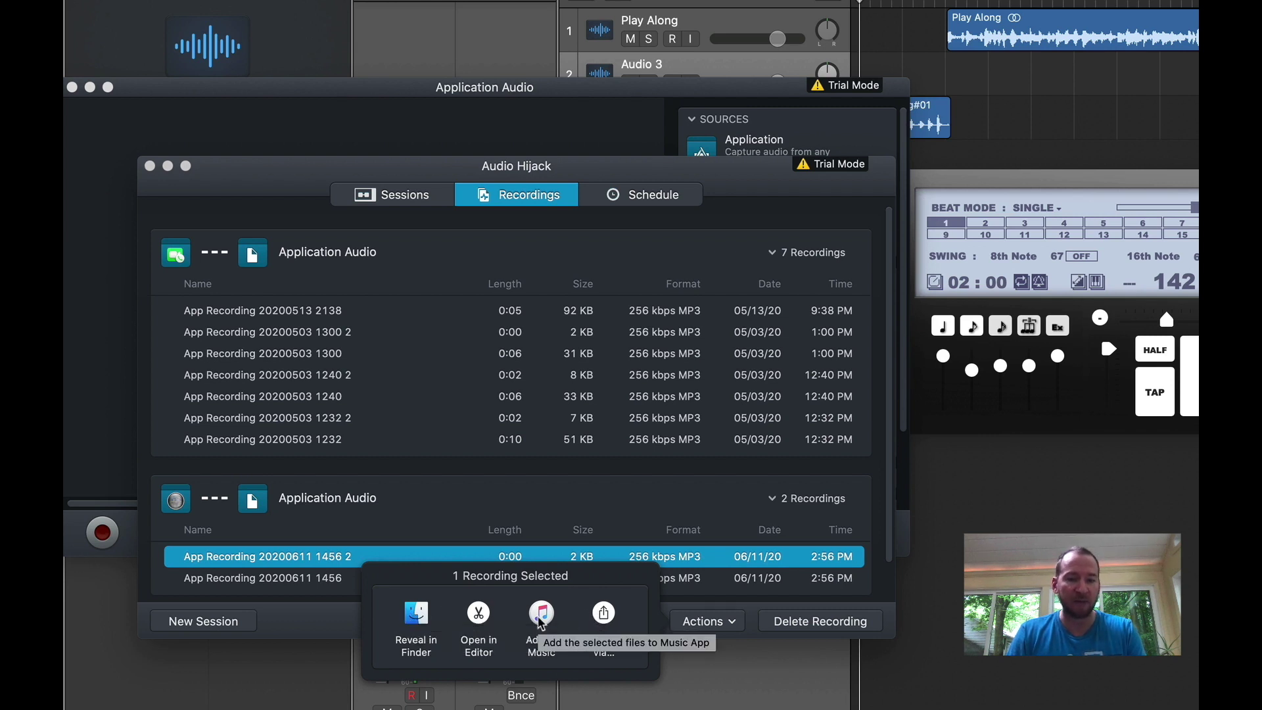
left_click(414, 616)
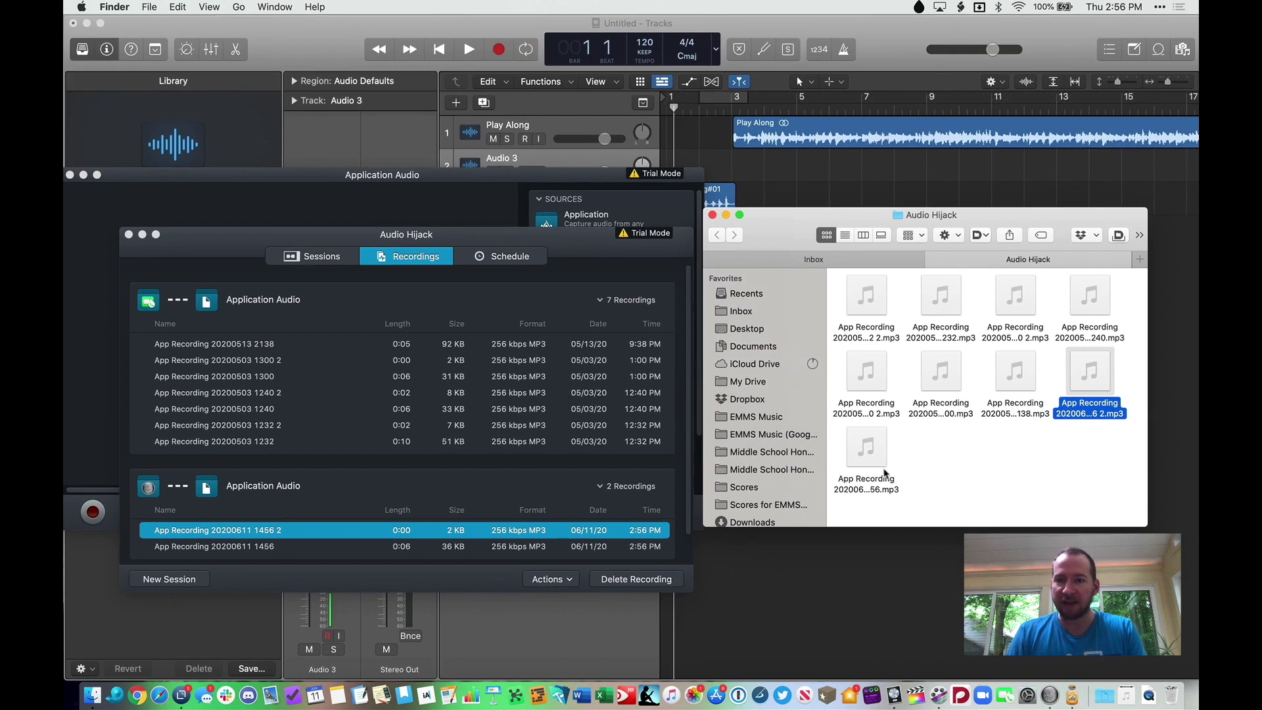
left_click(1022, 468)
key("space")
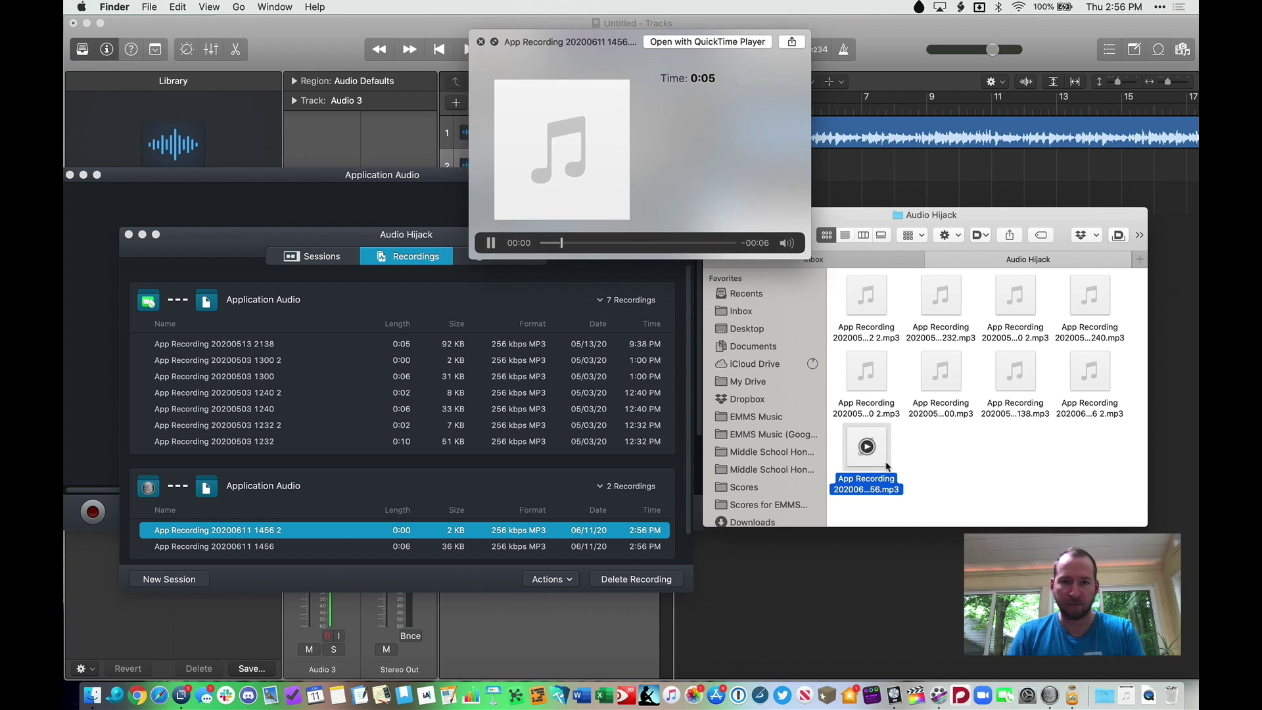
key("space")
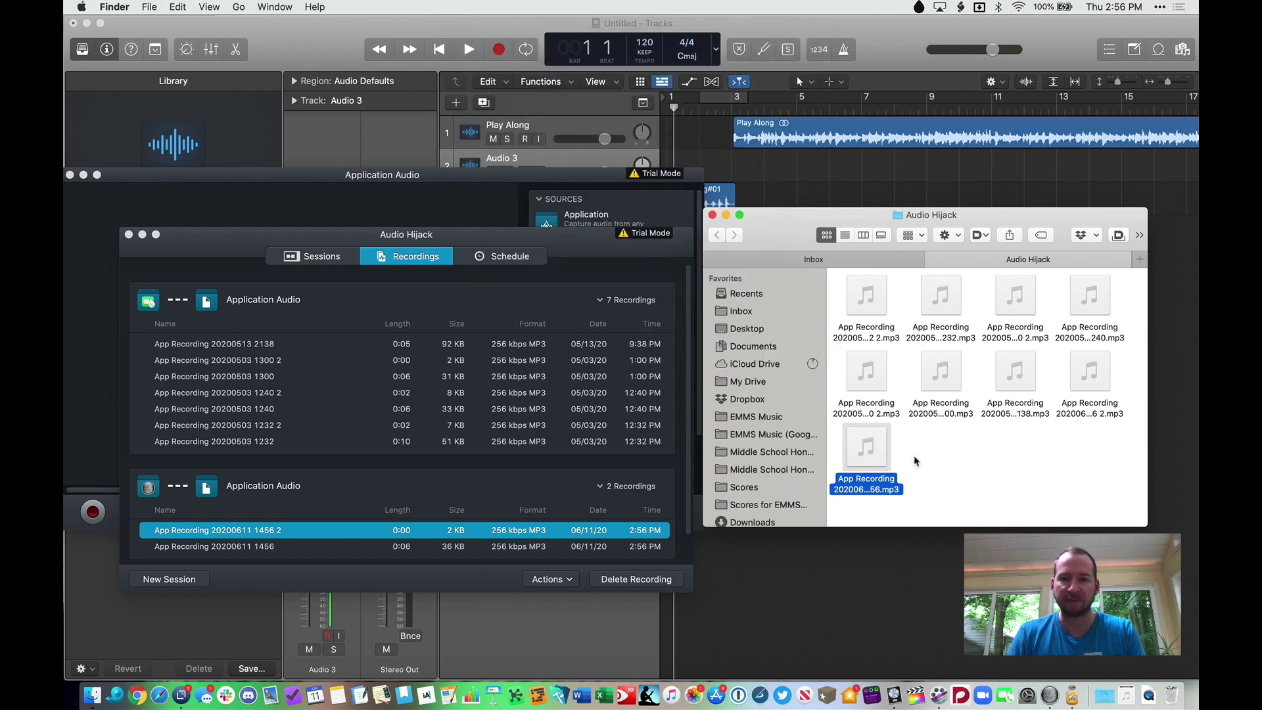
mouse_move(1078, 385)
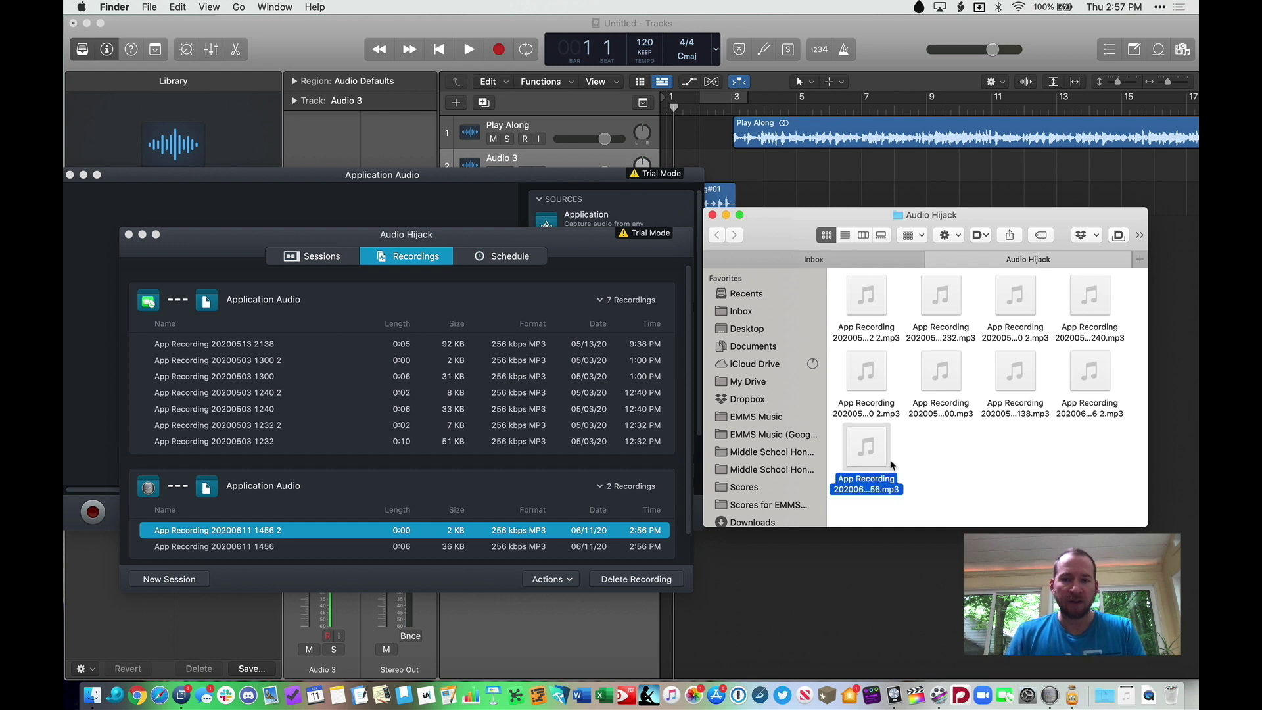
mouse_move(874, 461)
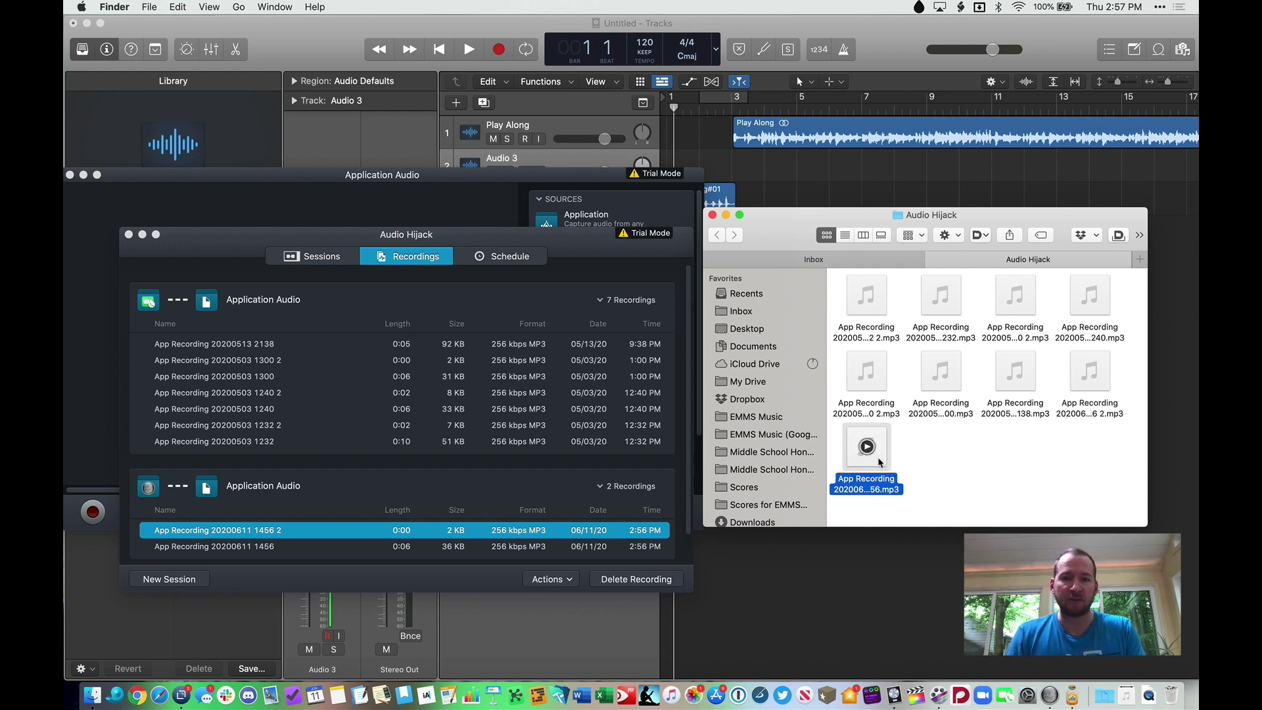
left_click_drag(879, 462, 664, 155)
key("space")
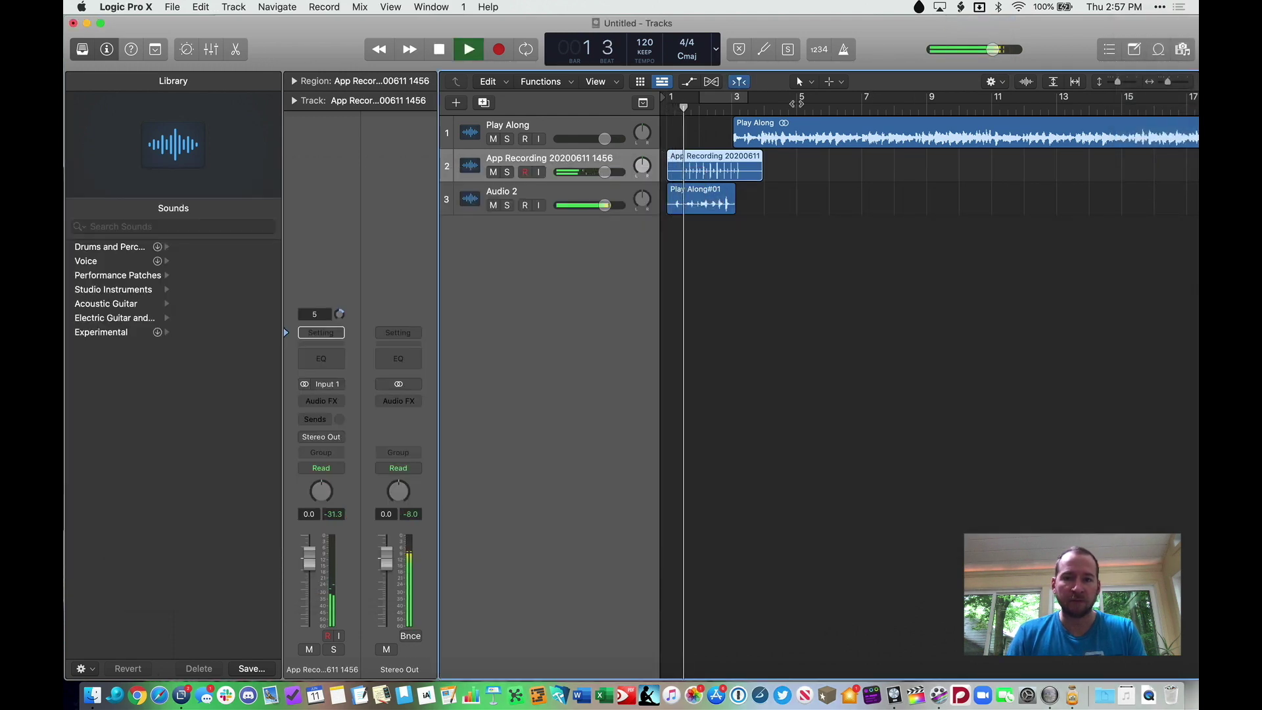
key("space")
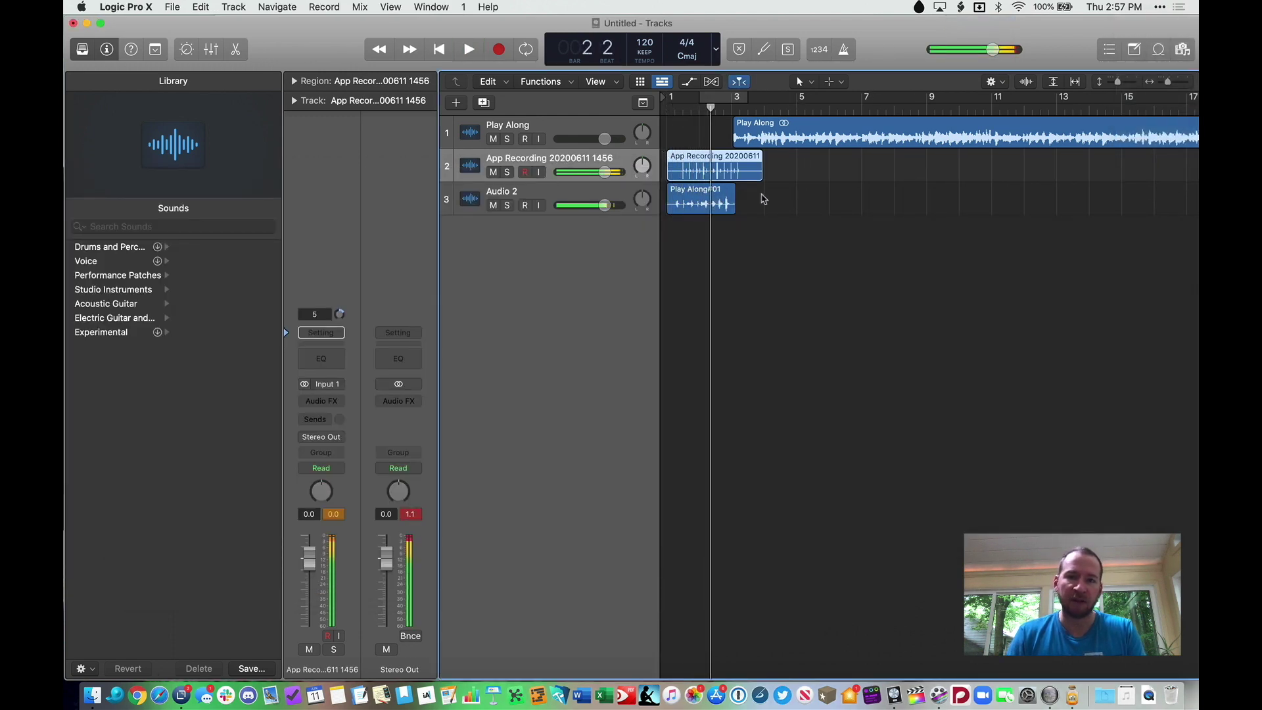
Trim the silence before the first click and shift the click region earlier to match the voice count-off, checking the alignment by playback
scroll(674, 174, "up", 10)
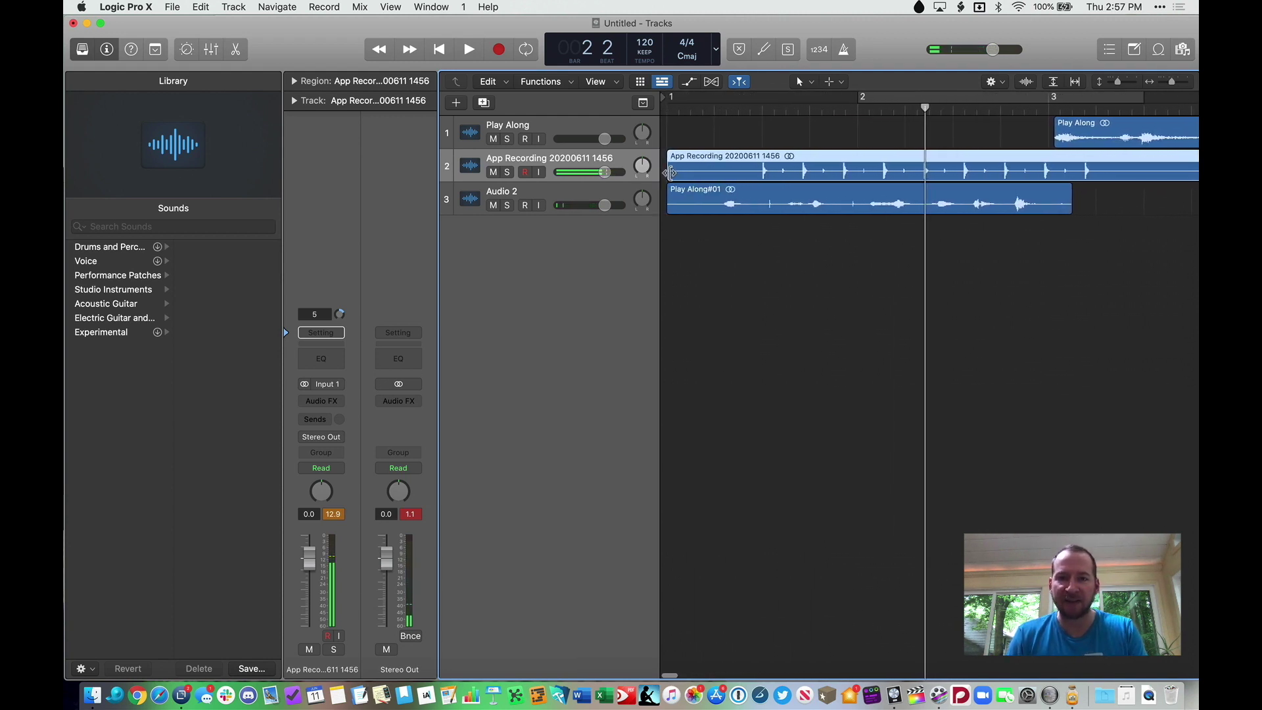
left_click_drag(678, 173, 751, 173)
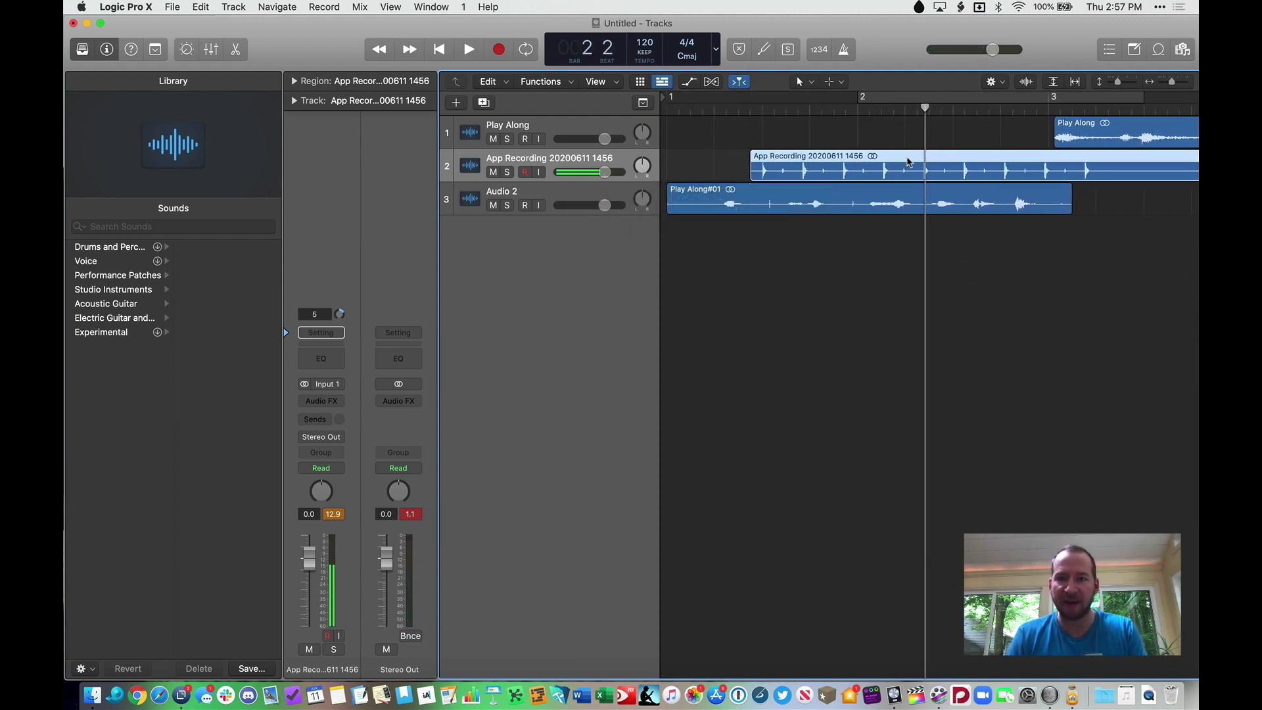
left_click_drag(916, 163, 881, 163)
key("Return")
key("space")
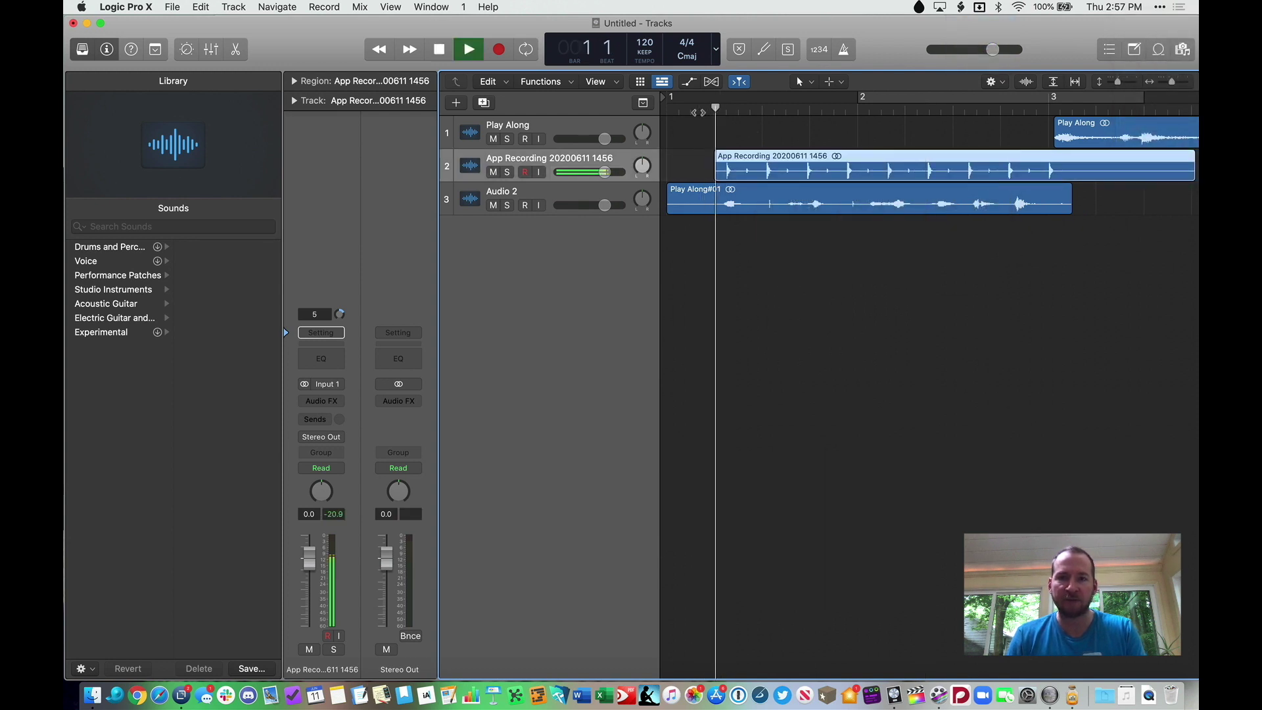
key("space")
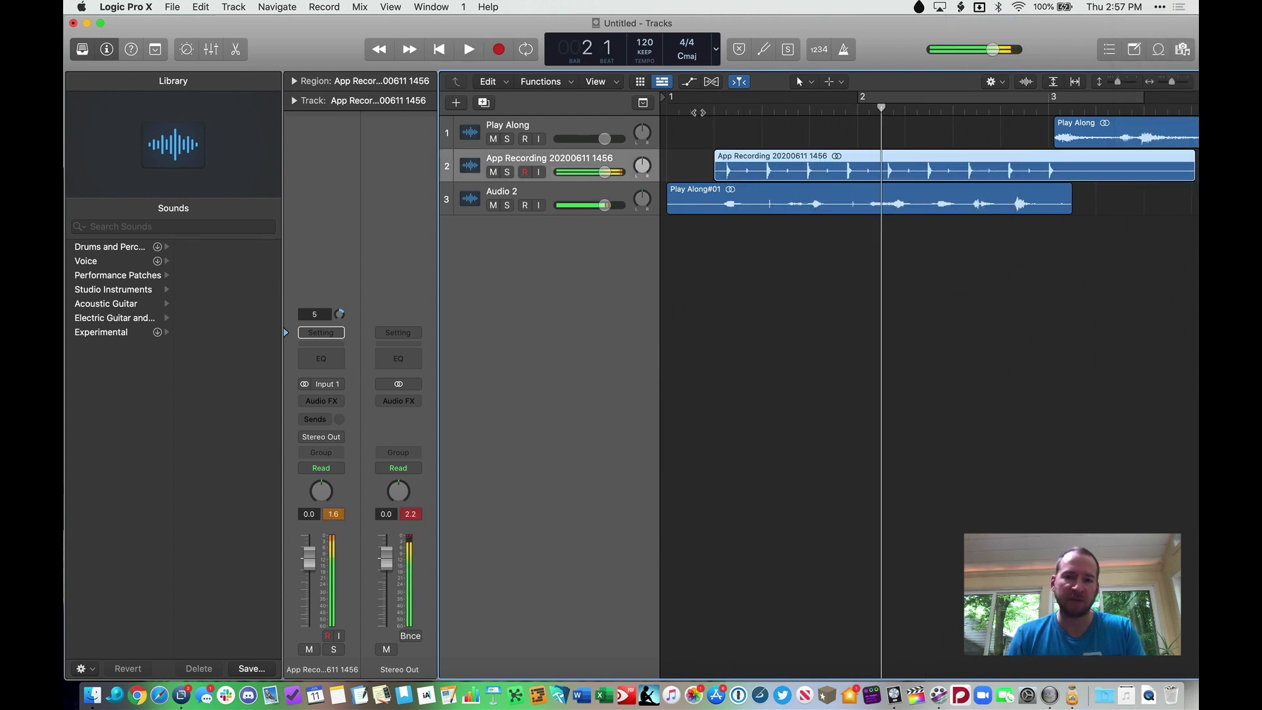
Bounce the project offline as an MP3 named "Play Along Track" to the Desktop
scroll(876, 132, "down", 10)
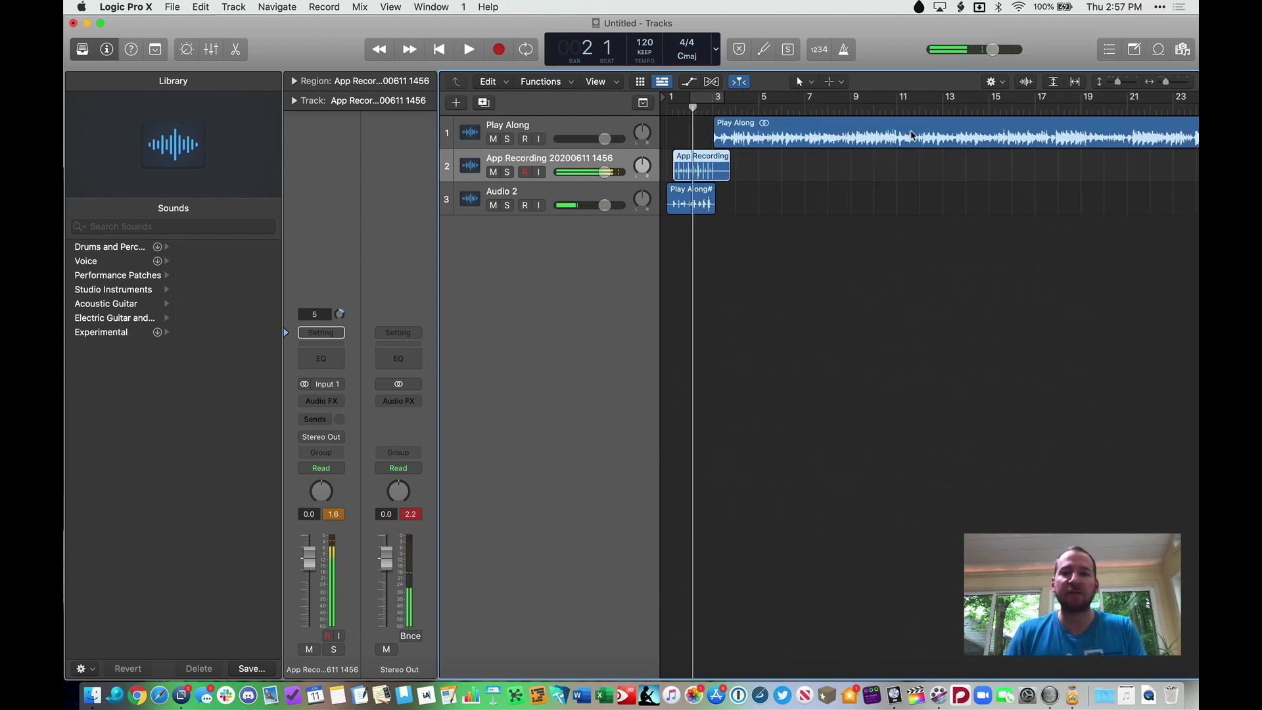
left_click(755, 183)
key("super+b")
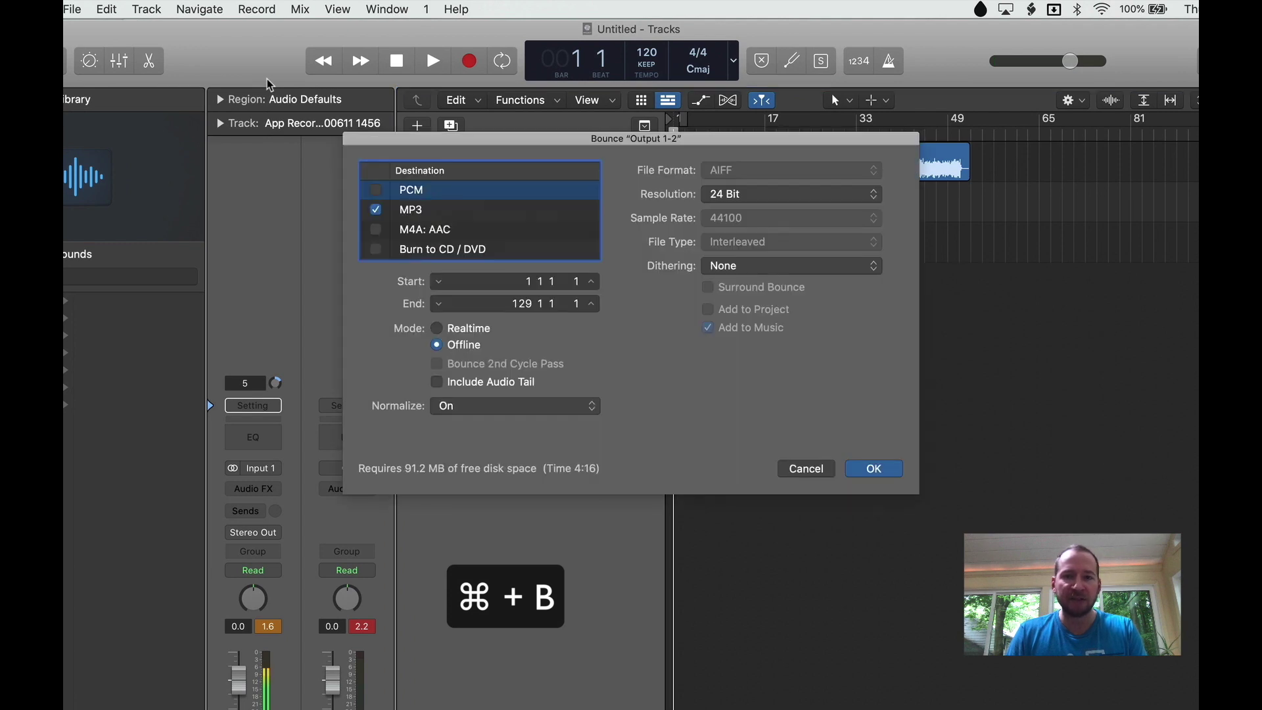
left_click(874, 471)
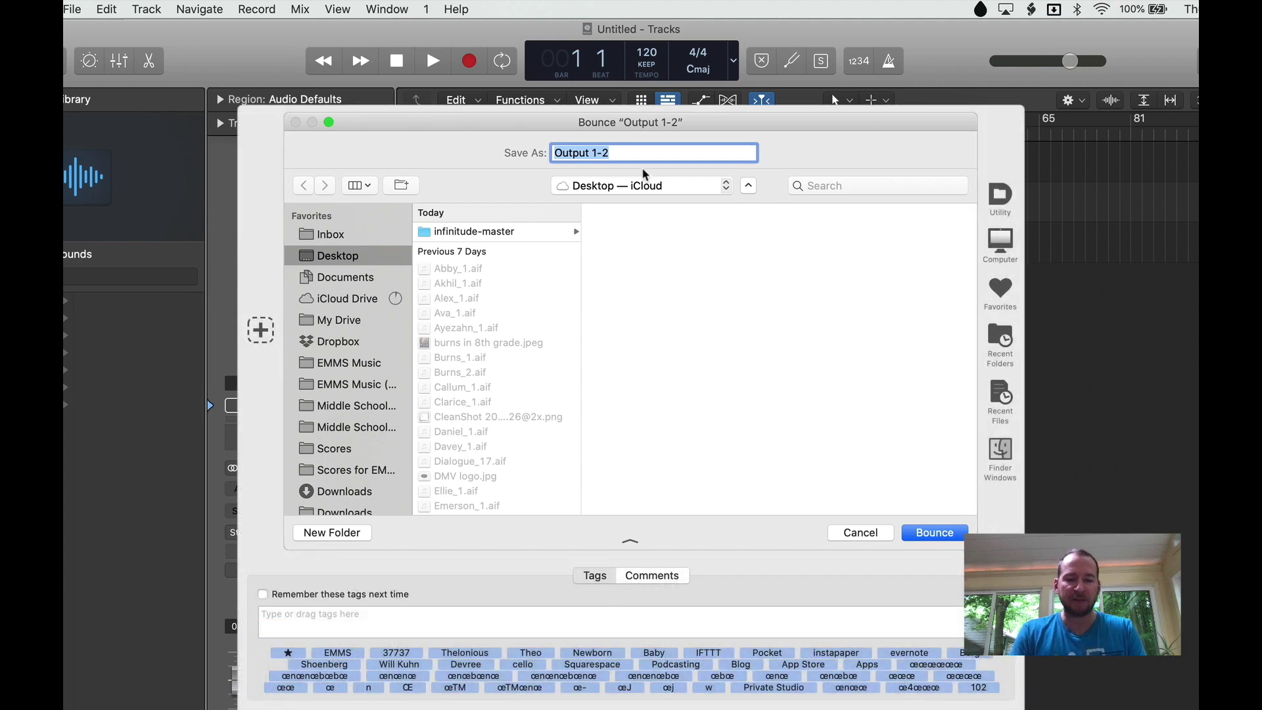
type("Play Along Track")
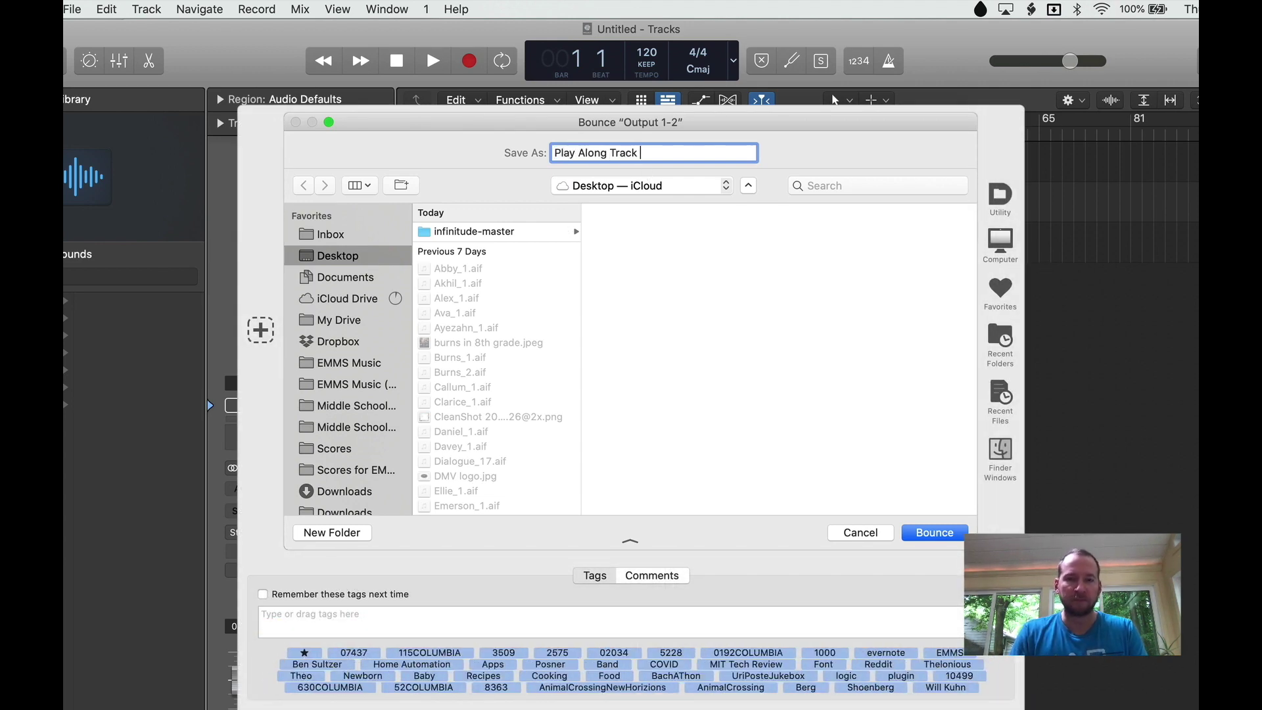
key("Return")
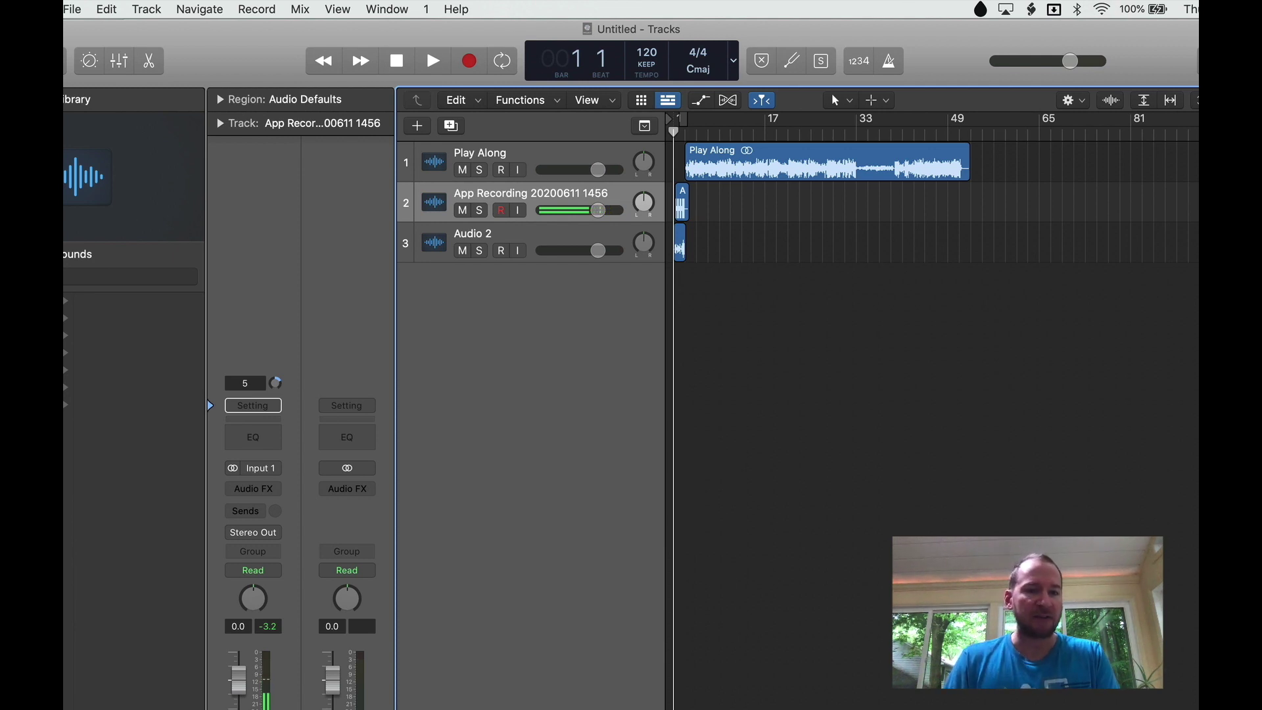
Switch to Finder and select the bounced Play Along Track MP3 on the Desktop
key("super+Tab")
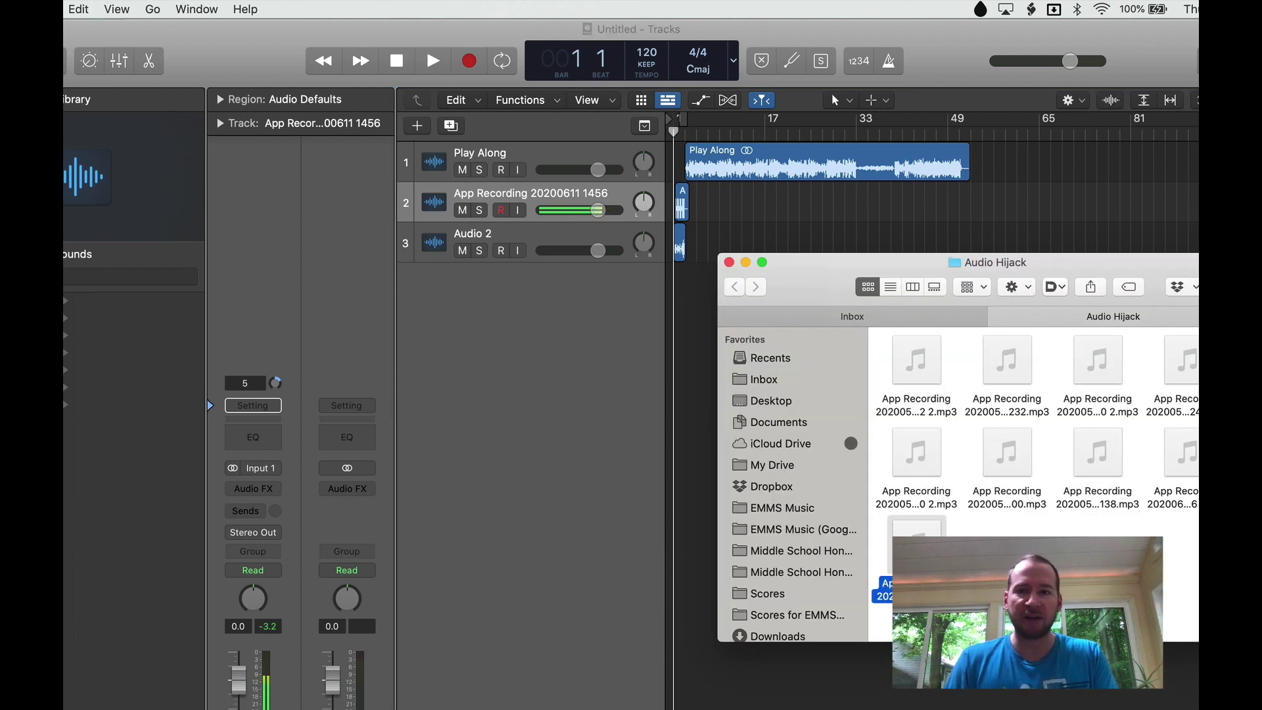
left_click(787, 408)
left_click(950, 427)
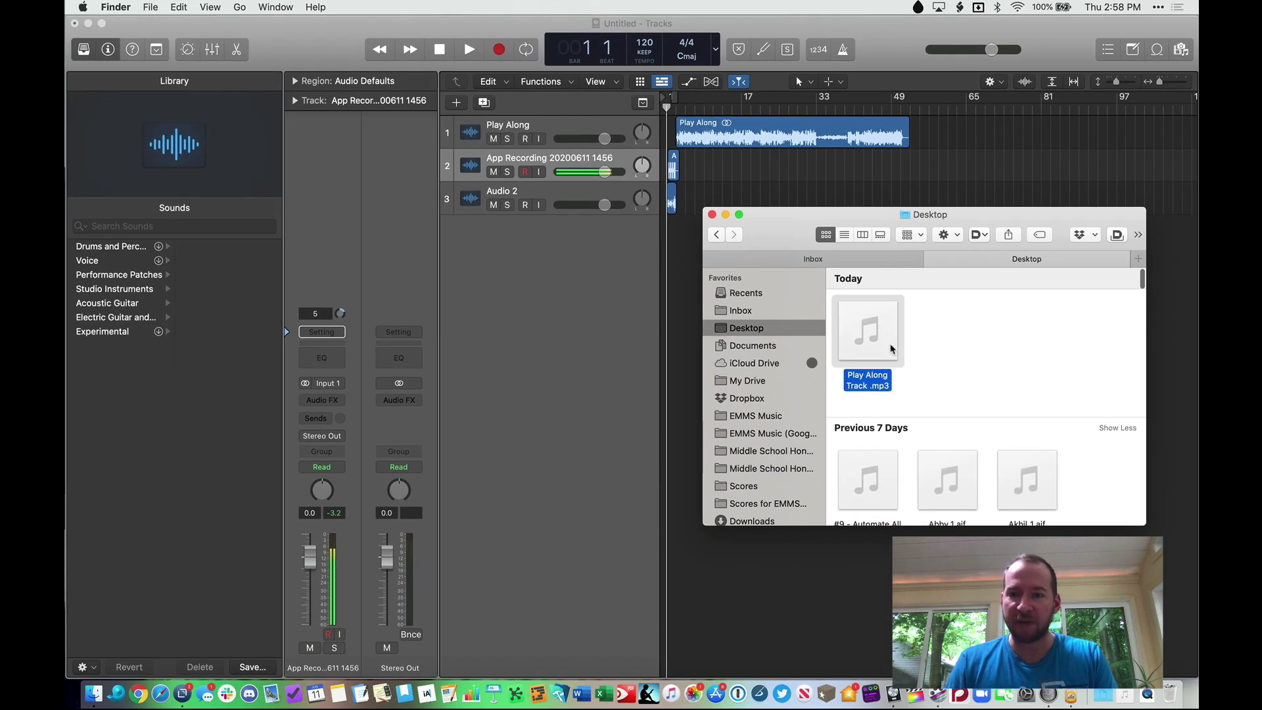
Launch the Transcribe! app
key("alt+space")
type("tran")
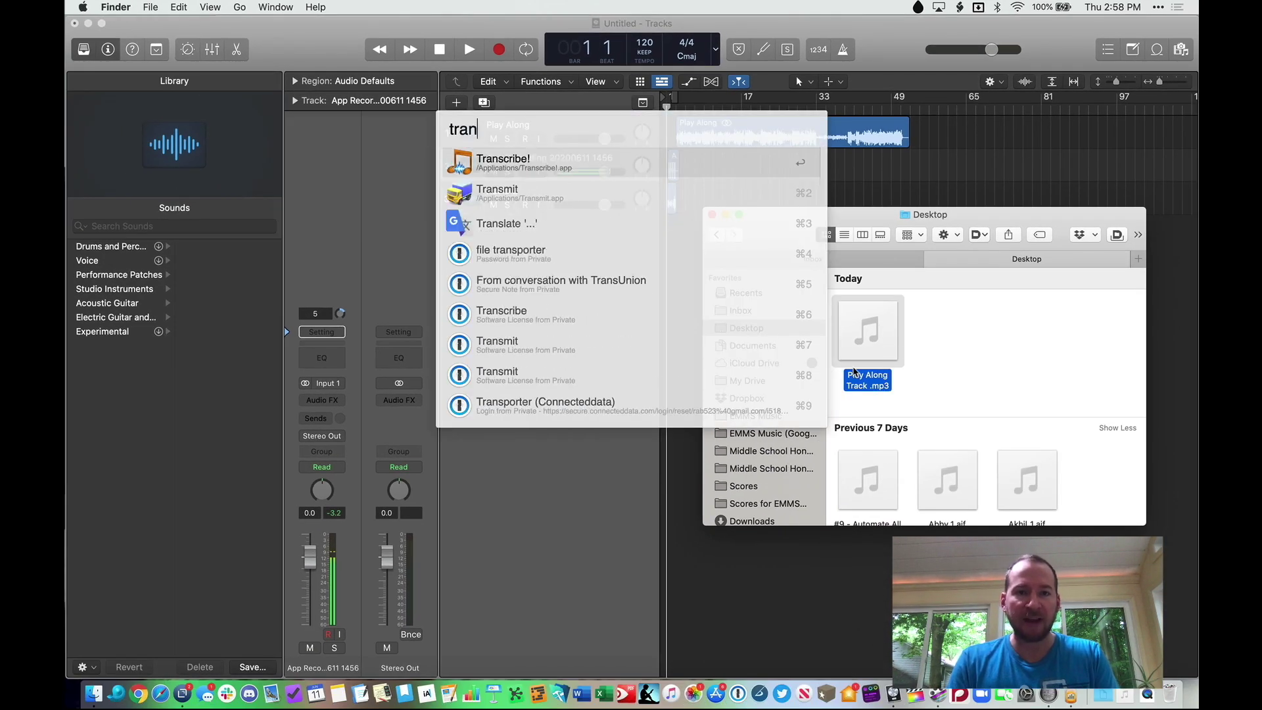
key("Return")
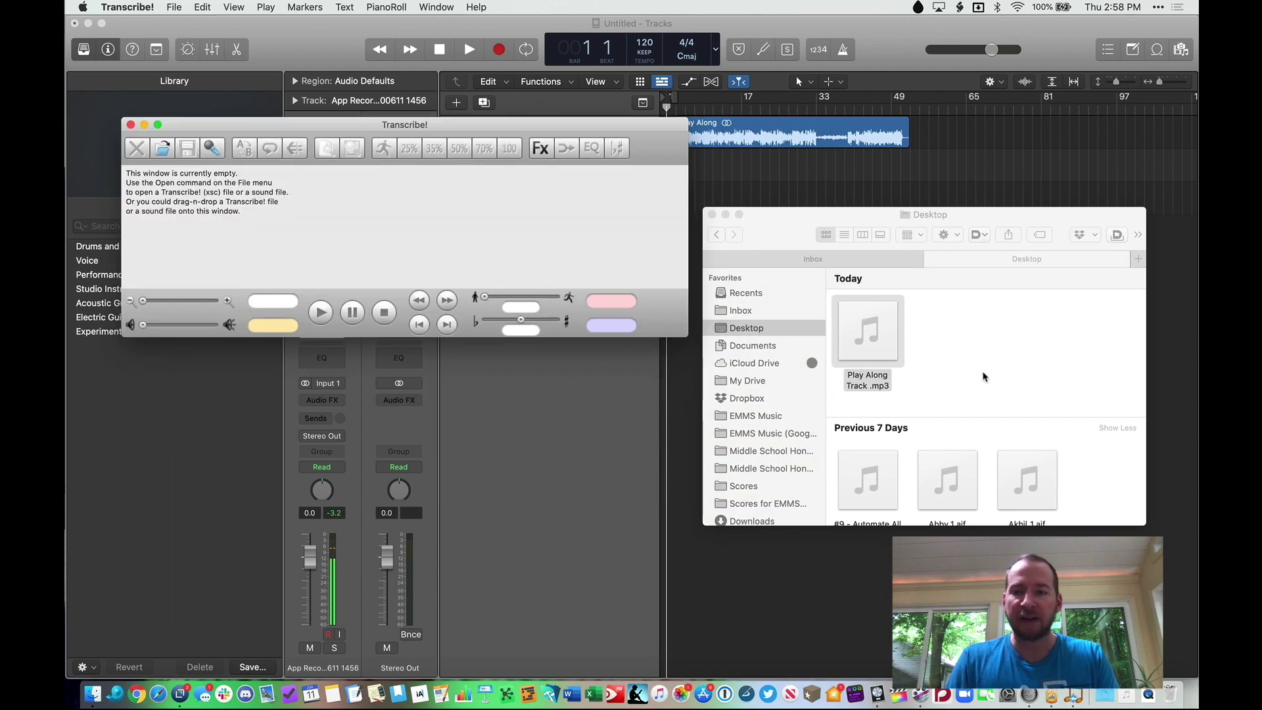
Arrange the Transcribe! and Finder windows side by side, and load the Play Along Track MP3 into Transcribe! to play its opening count-off
left_click(921, 360)
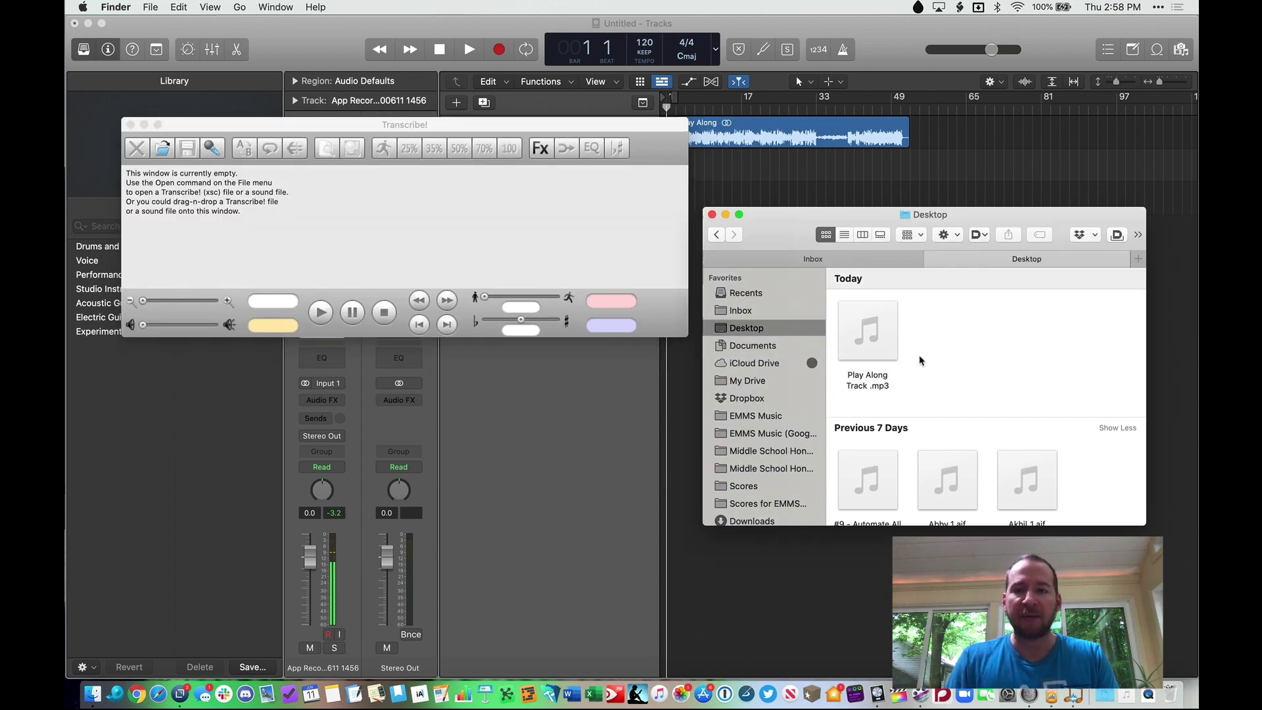
left_click(886, 357)
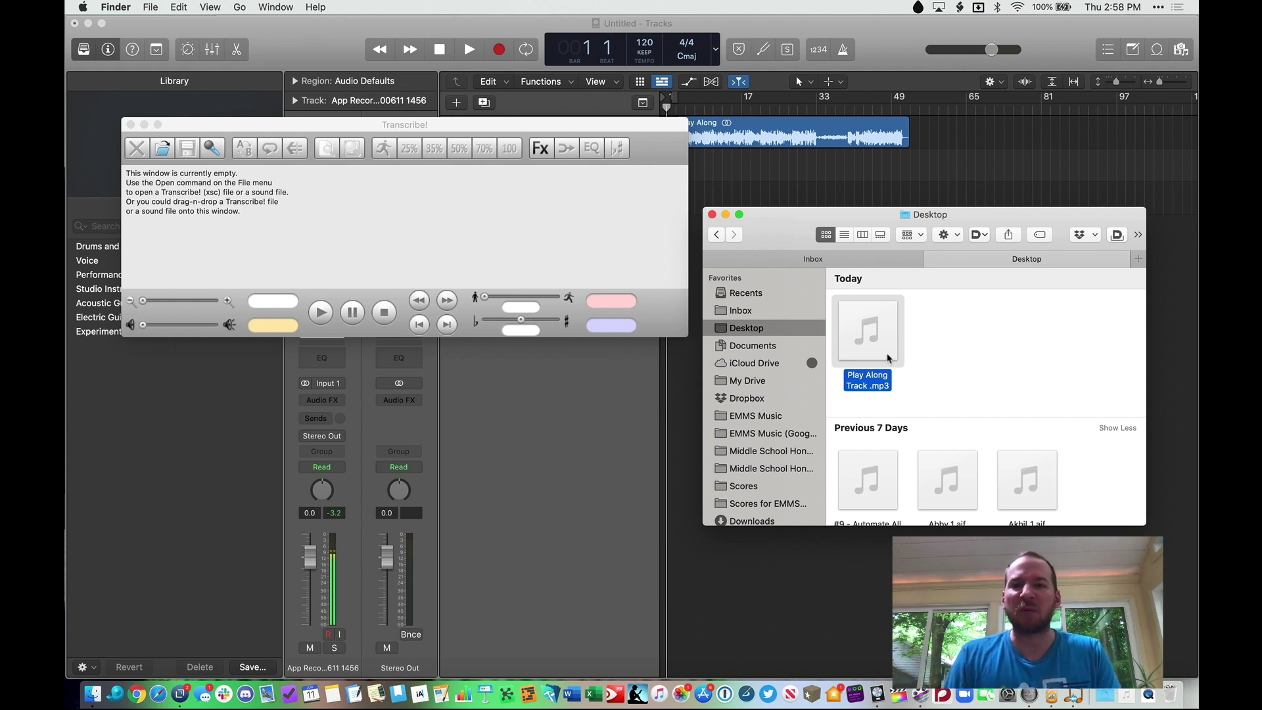
left_click_drag(593, 129, 556, 149)
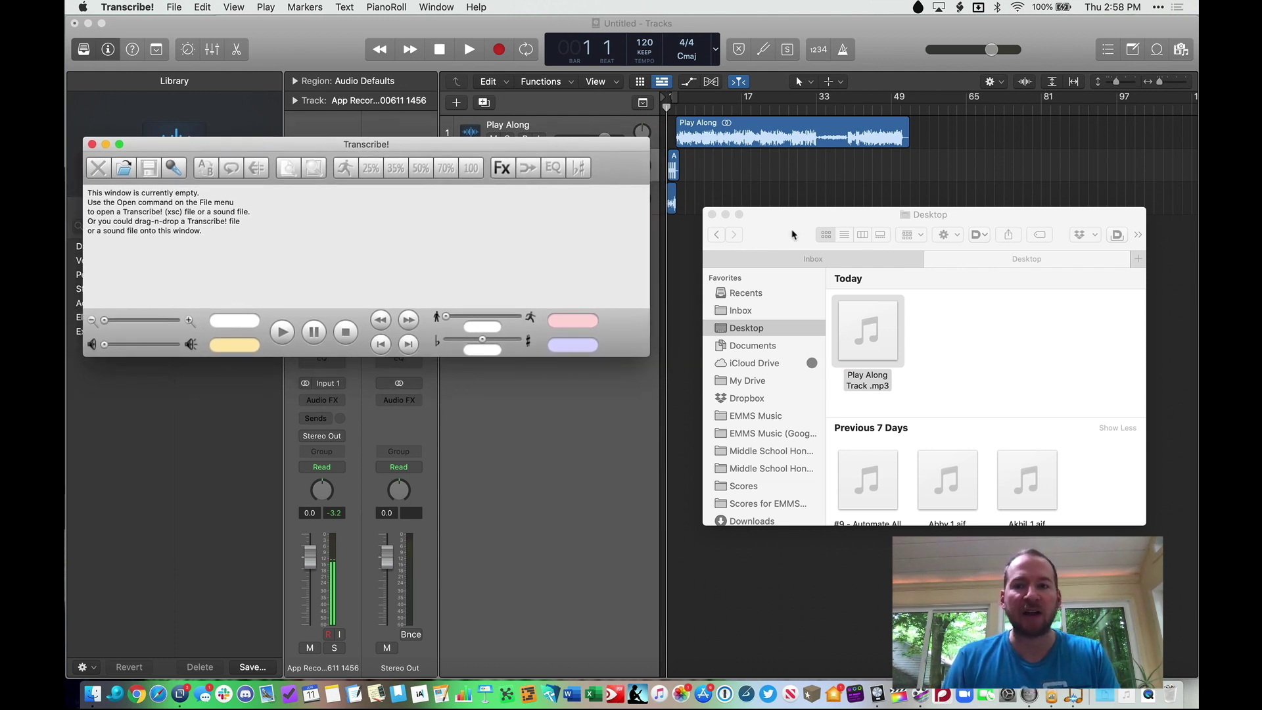
left_click_drag(792, 234, 792, 228)
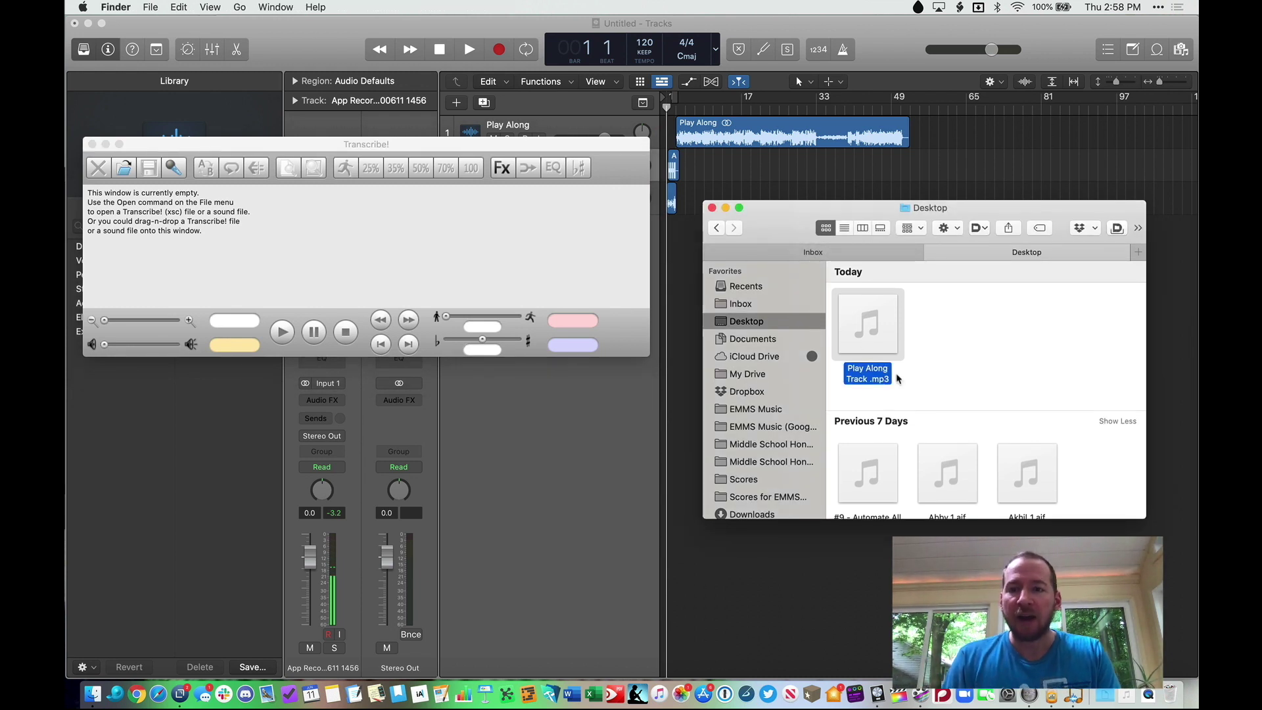
left_click_drag(886, 346, 421, 244)
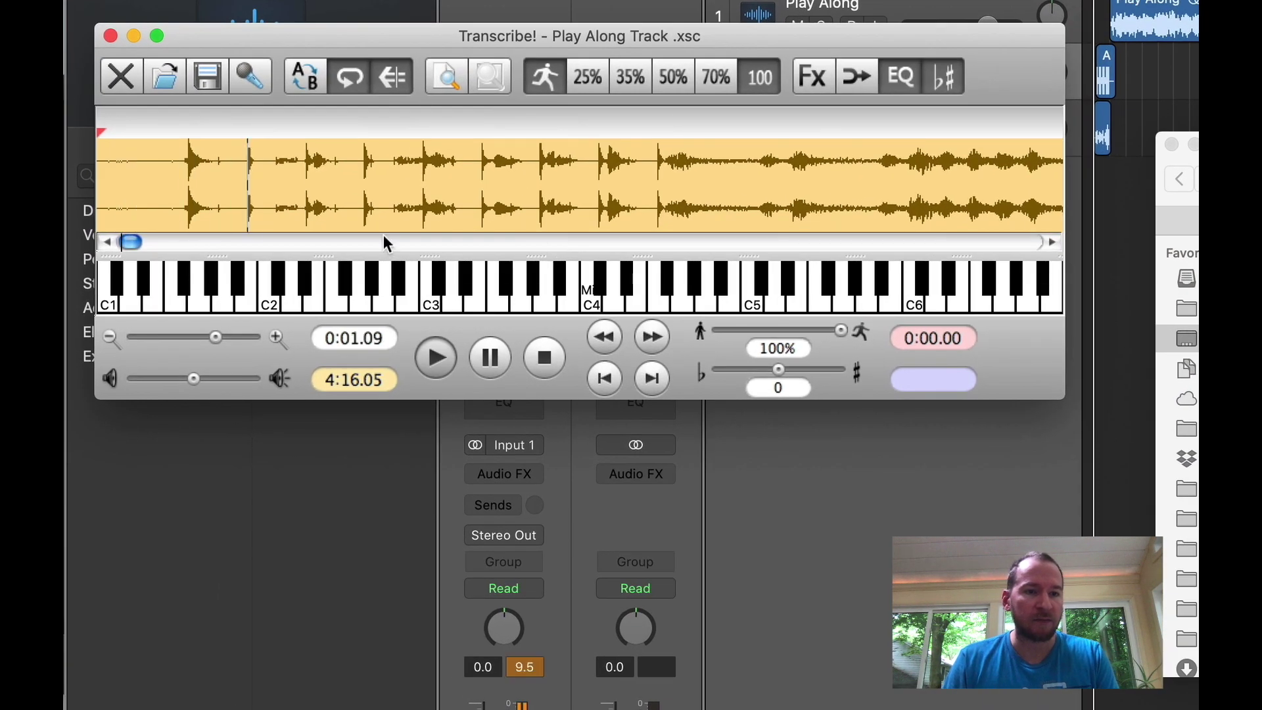
key("space")
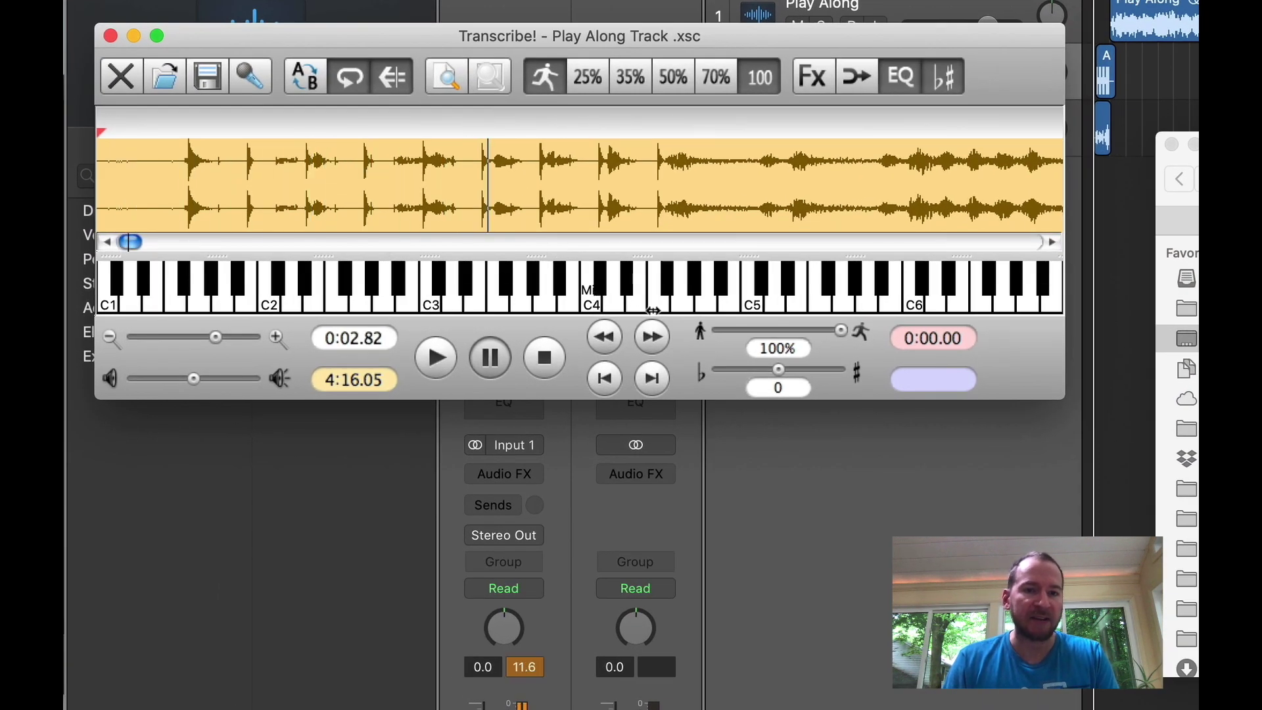
Slow the Play Along Track playback speed to 83% and play a short stretch to hear it
left_click_drag(841, 332, 814, 330)
key("space")
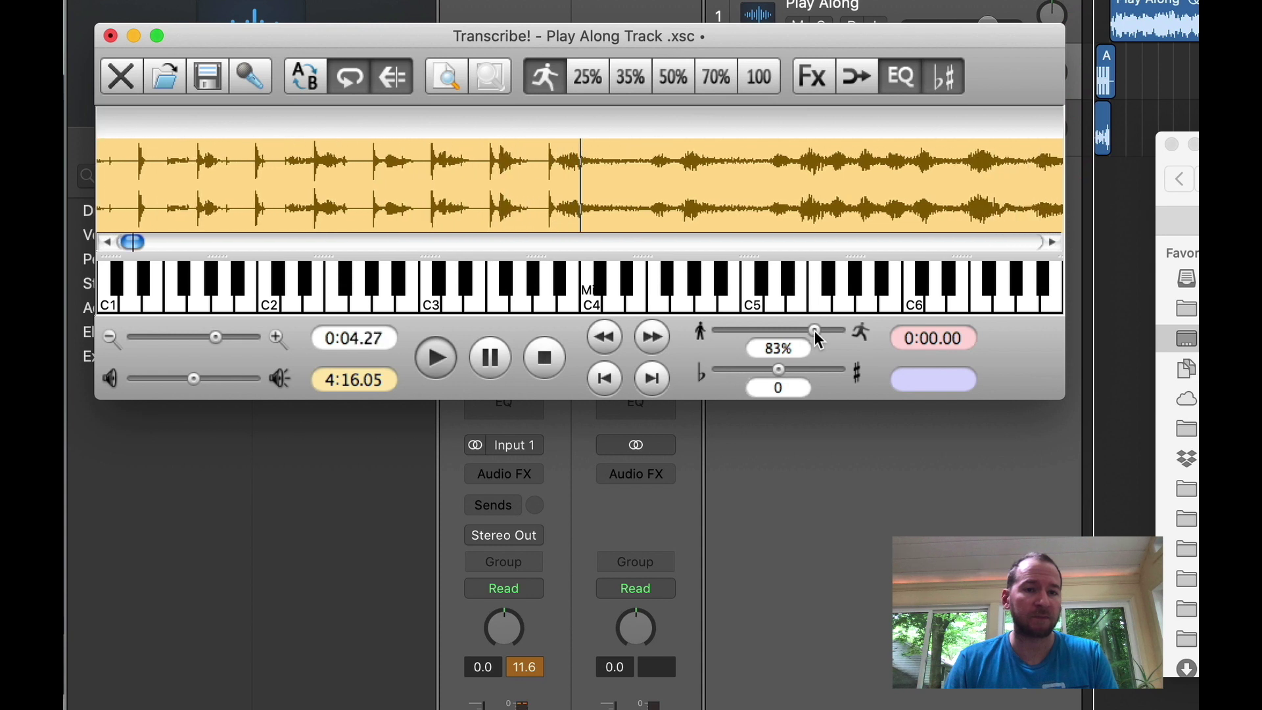
key("space")
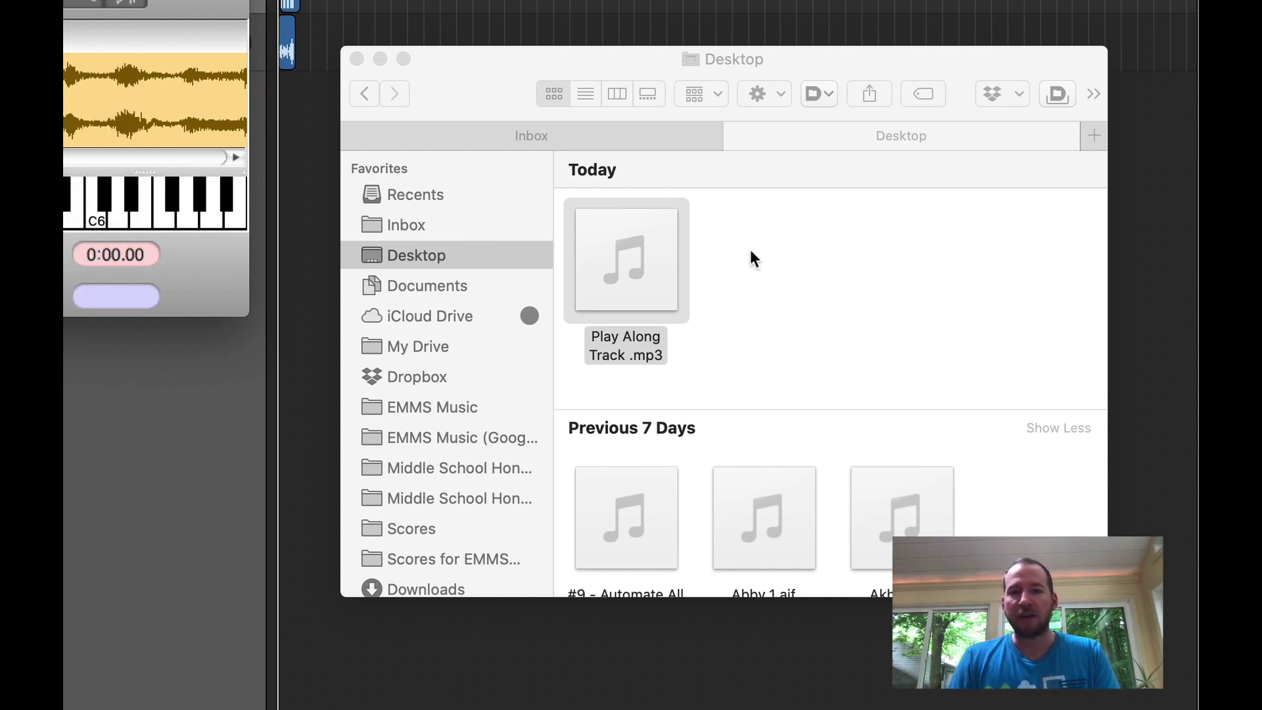
Switch to Finder and move the Desktop file "Play Along Track 83 percent speed.aiff" to Dropbox
left_click(671, 289)
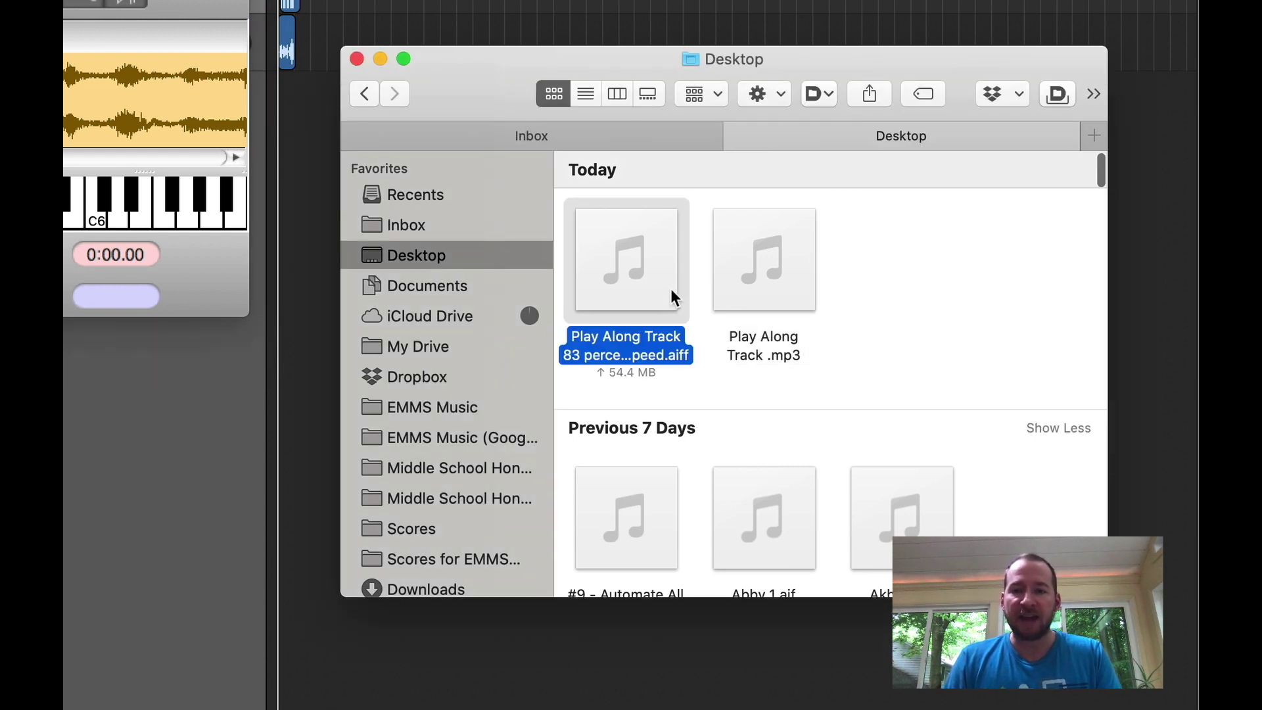
right_click(670, 289)
mouse_move(688, 298)
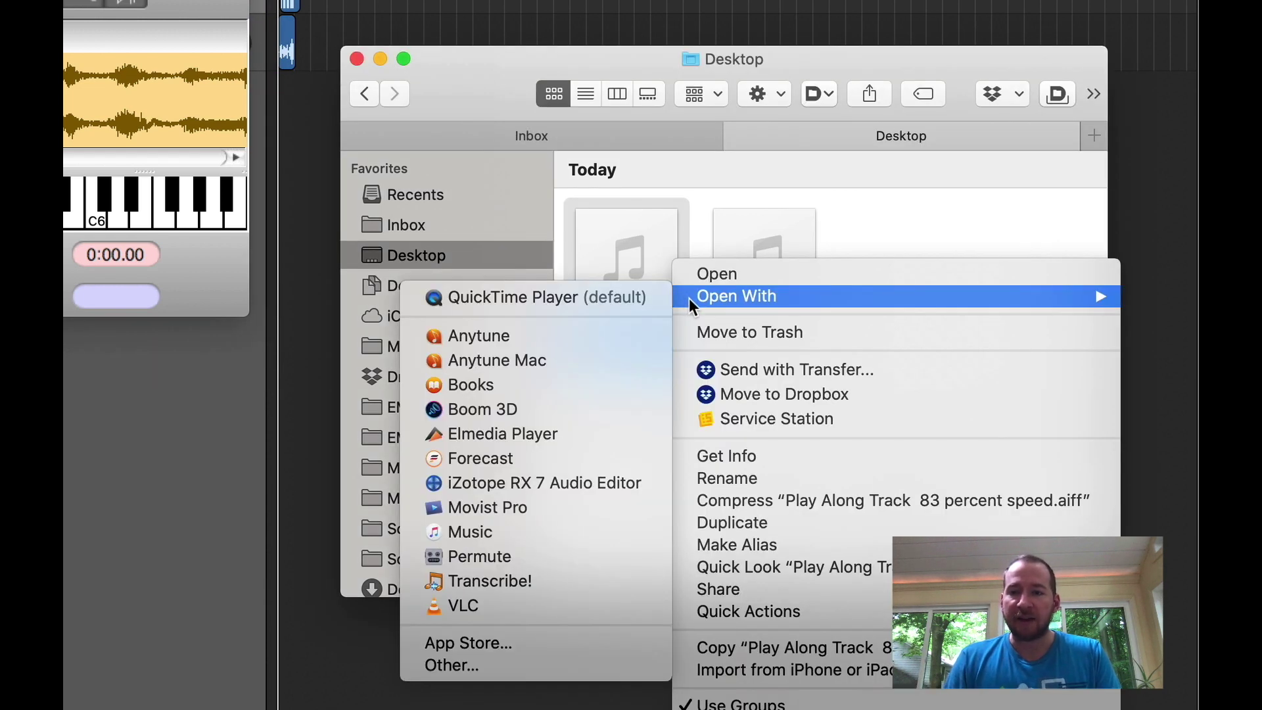
left_click(762, 396)
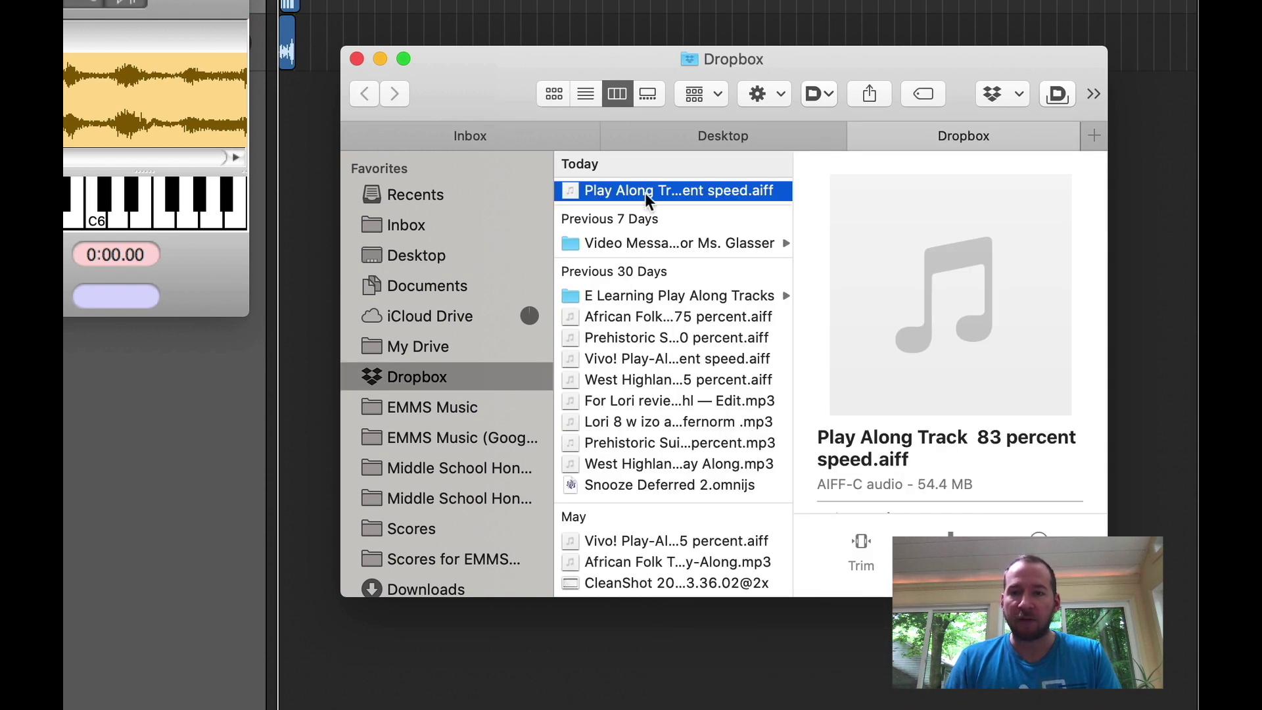
Copy the Dropbox link of the 83 percent speed AIFF and paste it into a new quick-capture draft
right_click(645, 192)
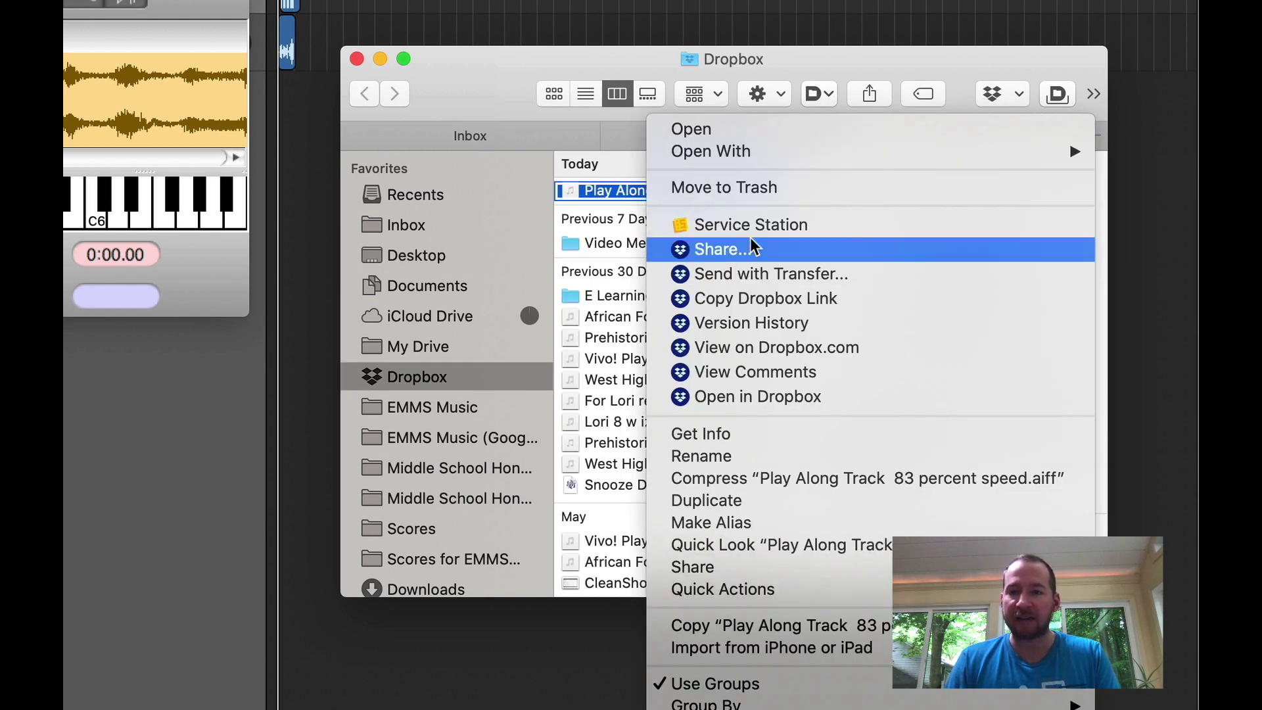
left_click(810, 297)
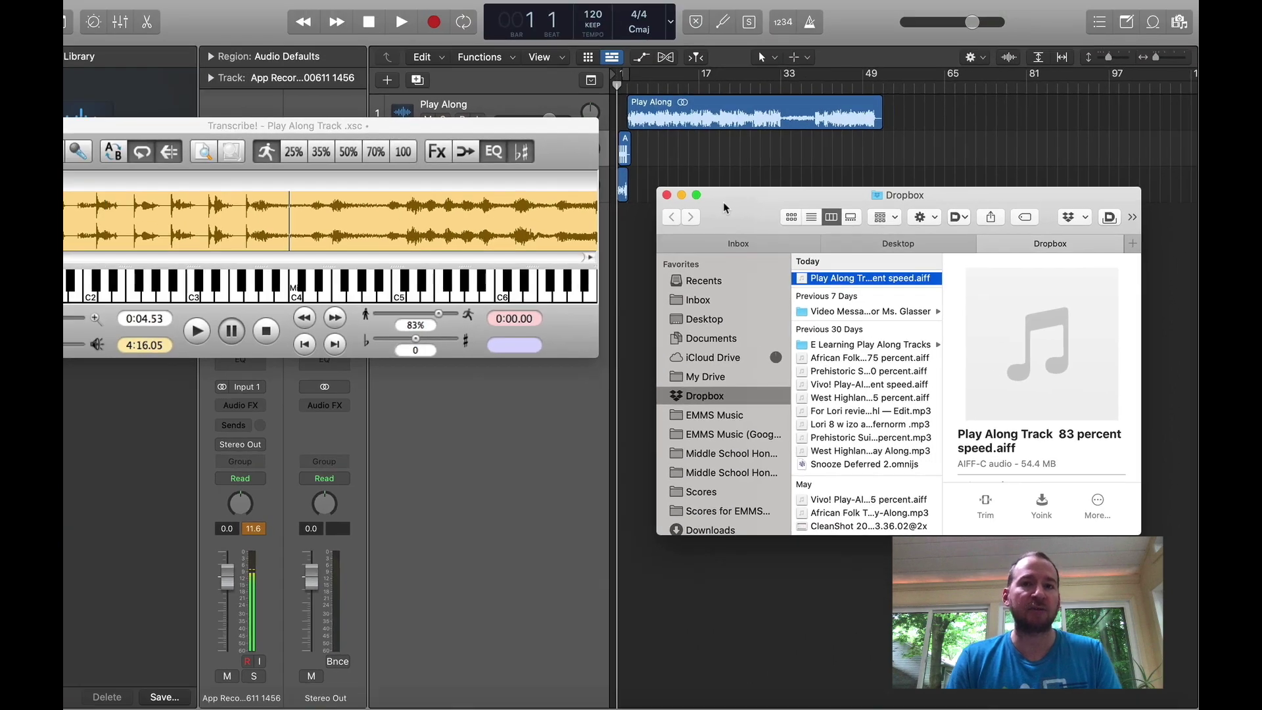
key("super+shift+1")
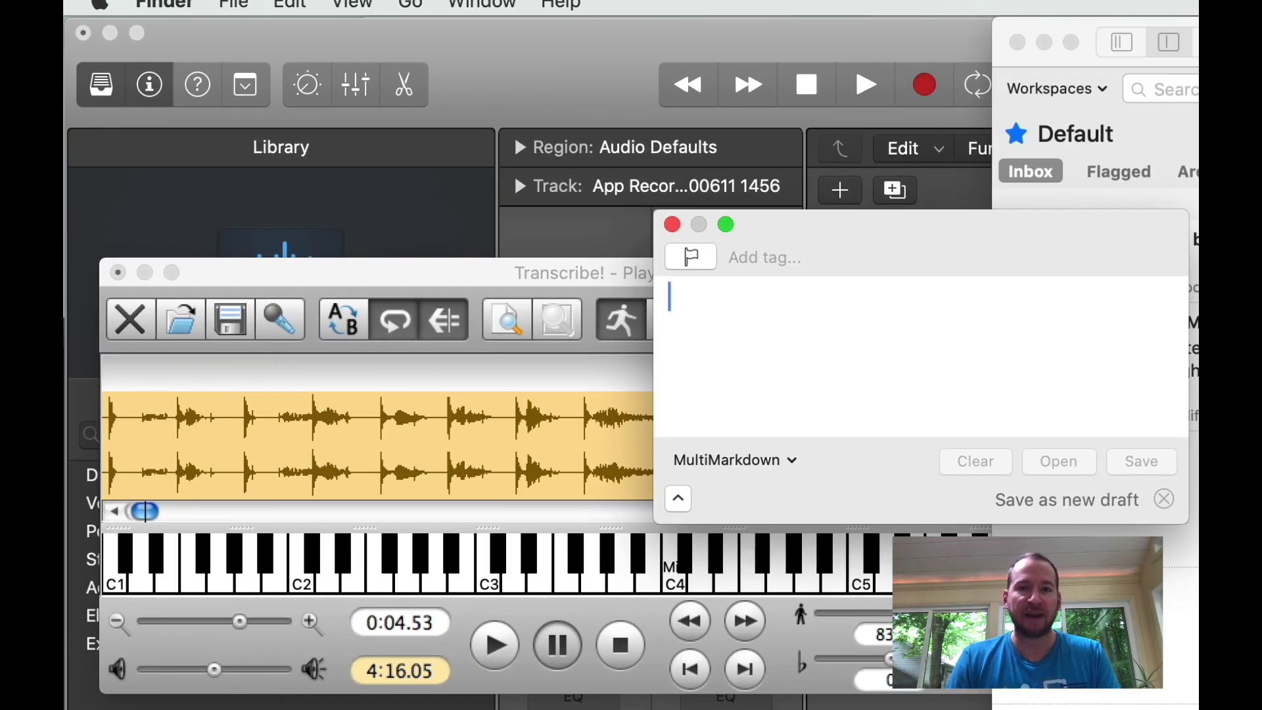
key("super+v")
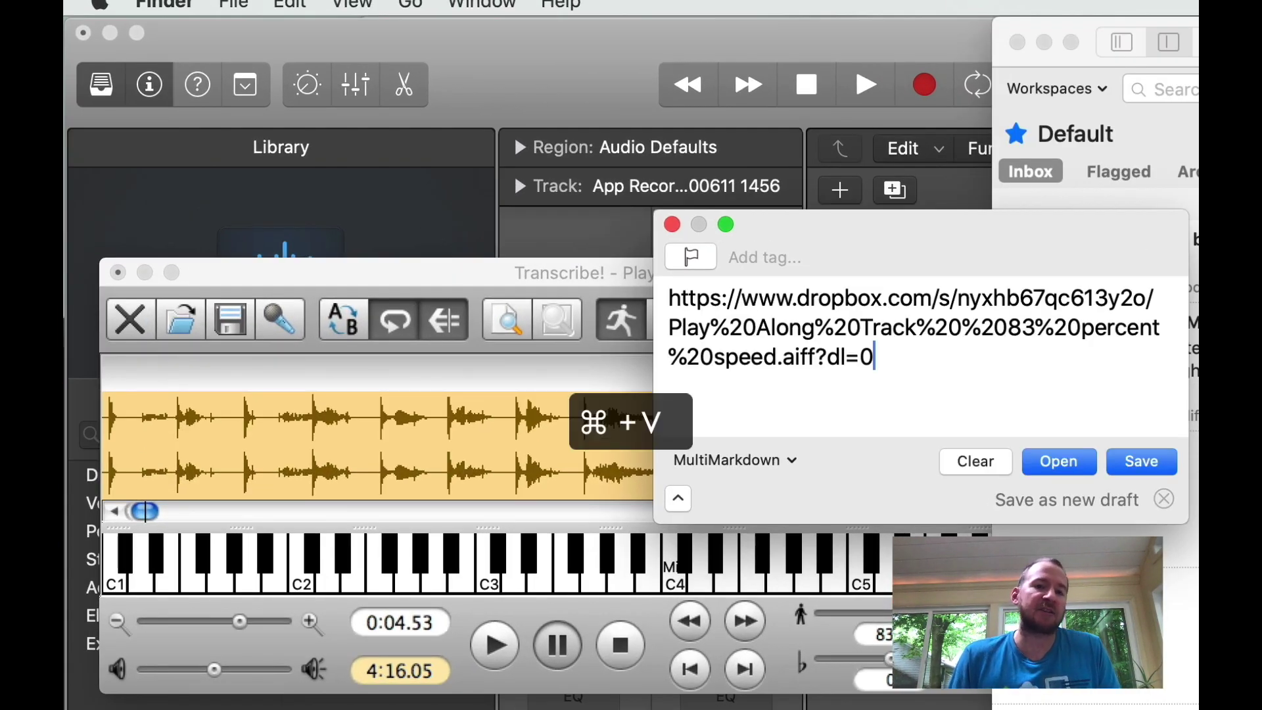
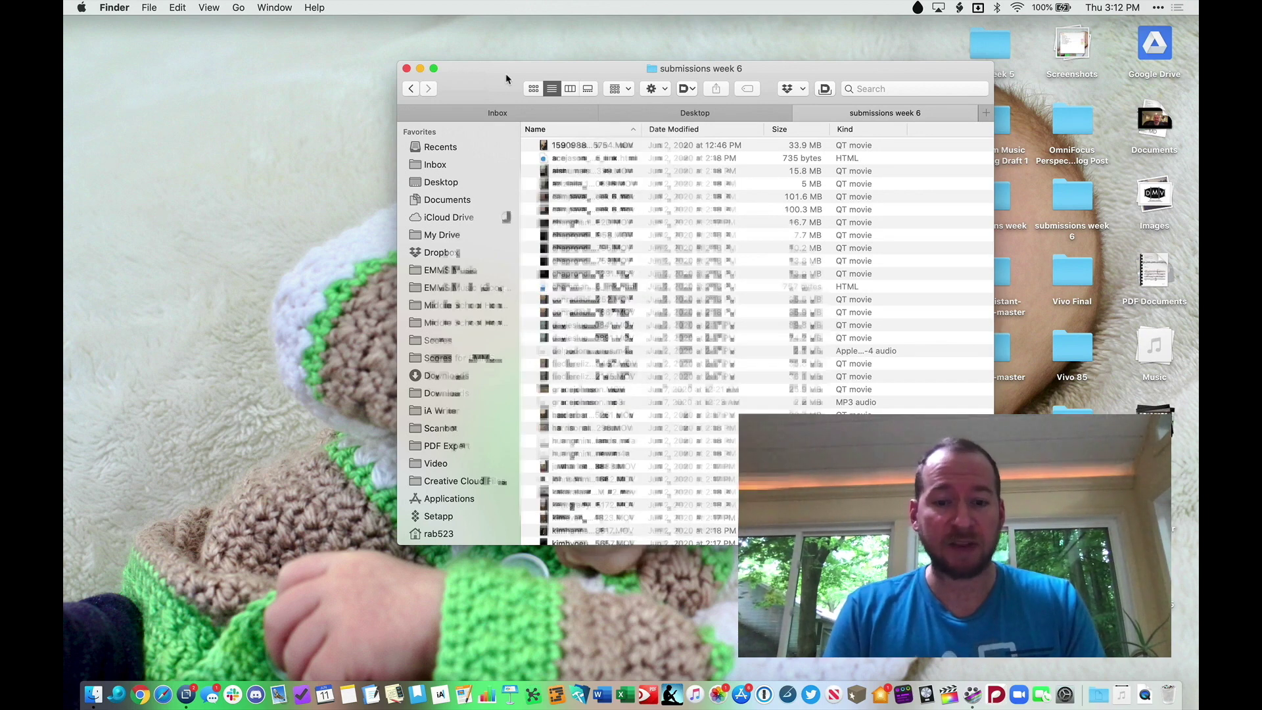
Launch Permute, close its release notes, and place the Finder window with the "submissions week 6" folder beside it
key("alt+space")
type("per")
key("Return")
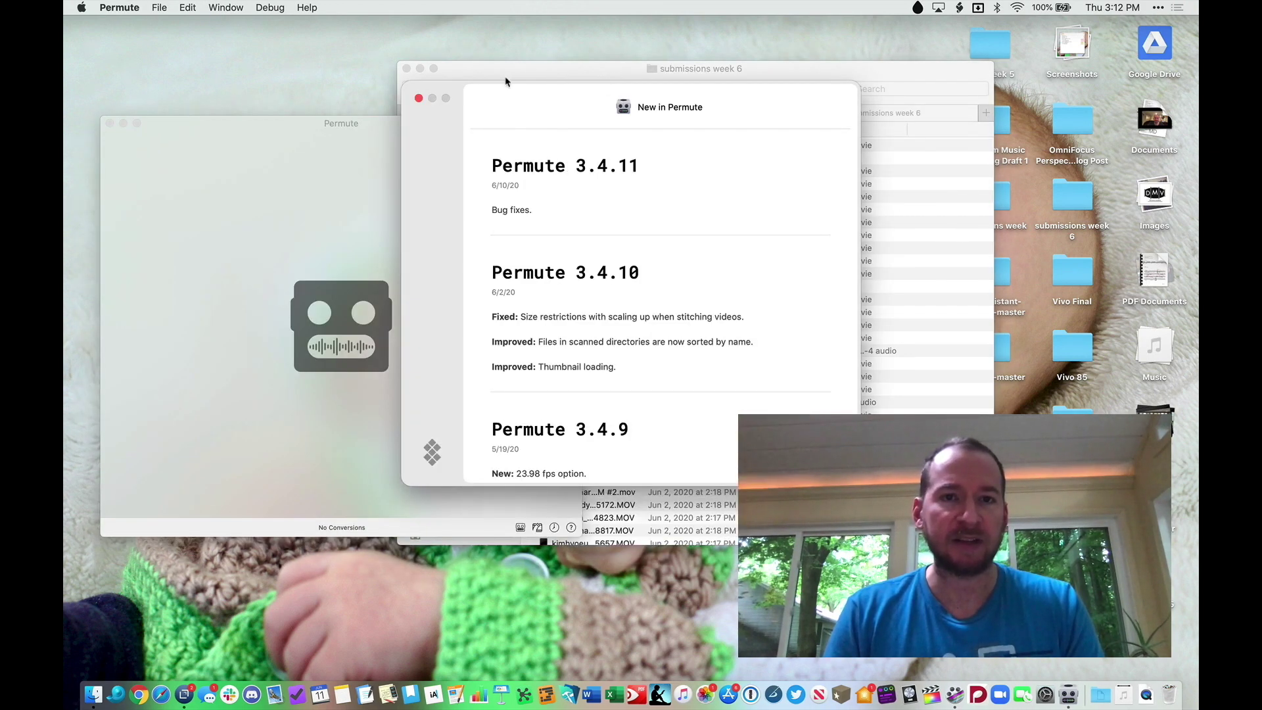
left_click(419, 98)
left_click_drag(464, 93, 715, 91)
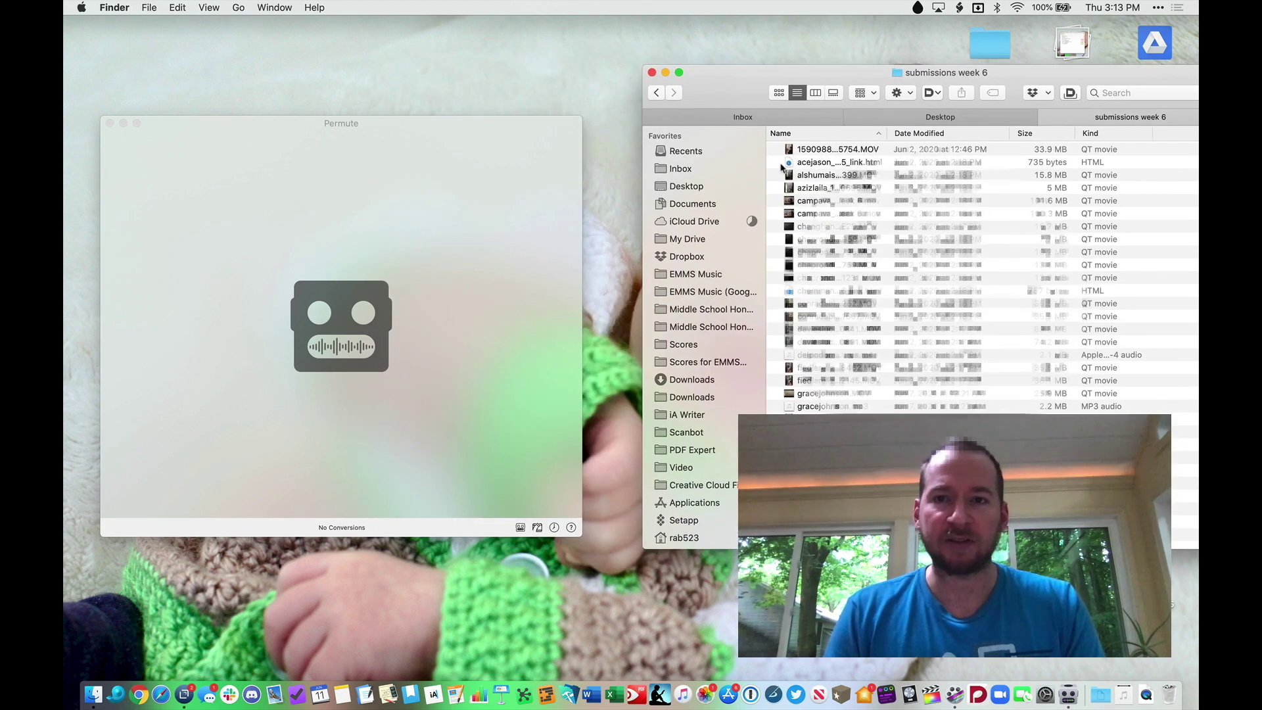
Add the first MOV video in the "submissions week 6" folder to Permute's conversion list twice
left_click_drag(831, 149, 380, 276)
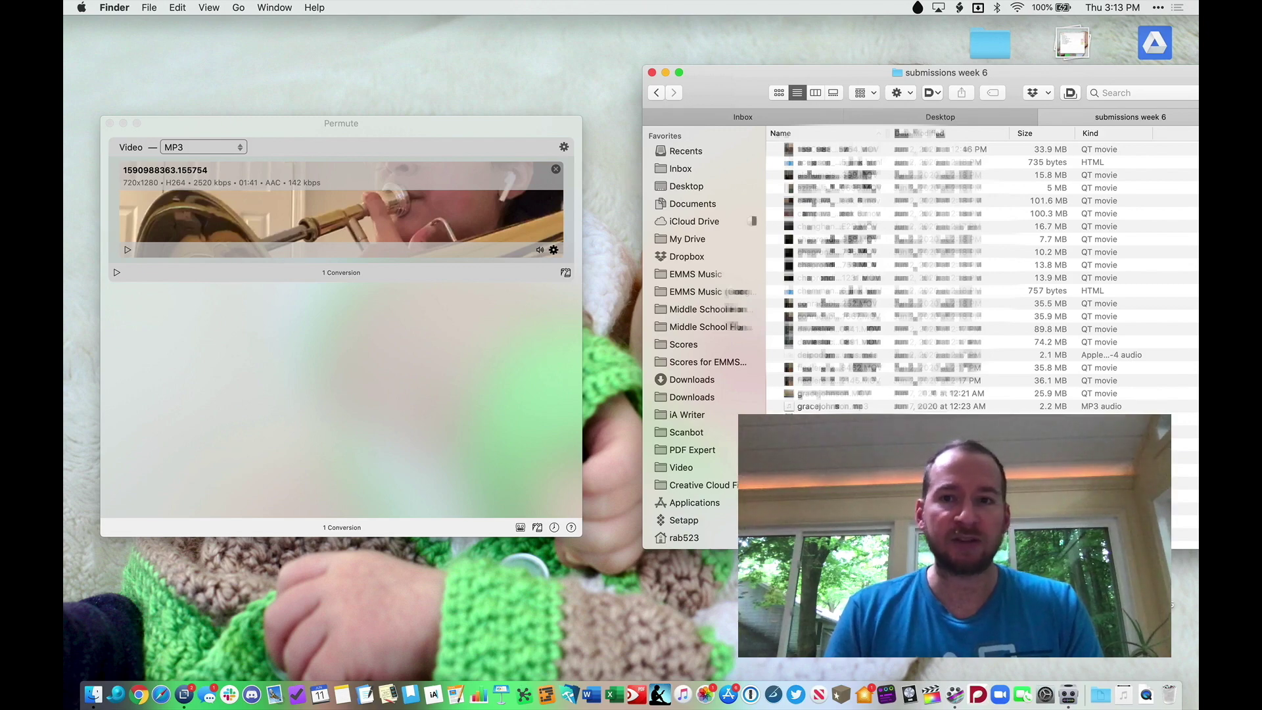
scroll(840, 393, "down", 5)
scroll(982, 276, "down", 5)
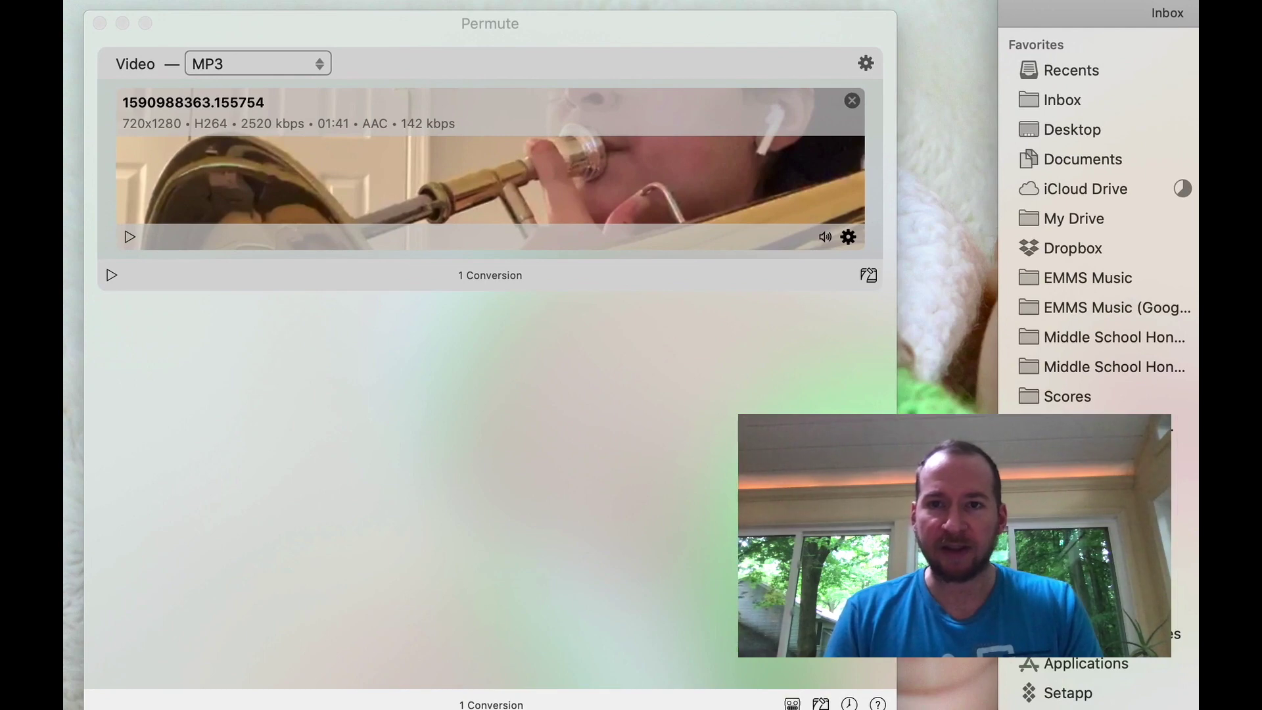
left_click_drag(946, 132, 791, 122)
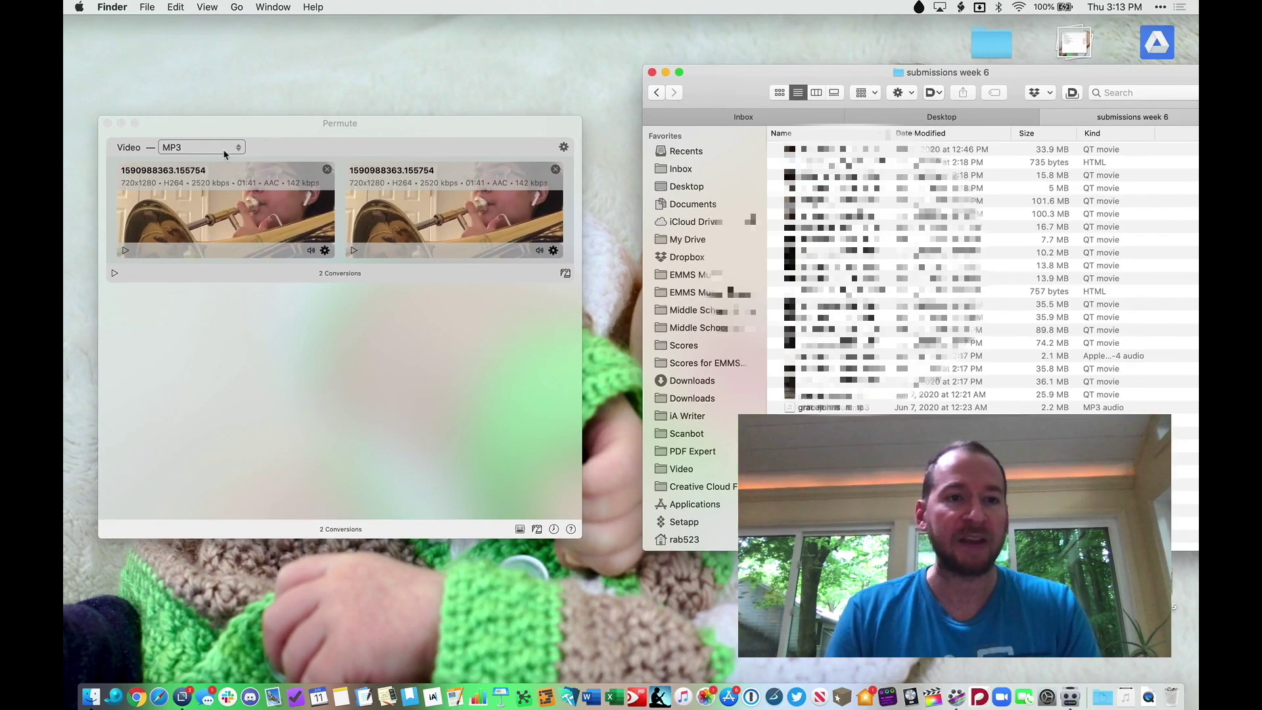
Set the video output format to HEVC (H.265) and start converting both queued videos
left_click(294, 64)
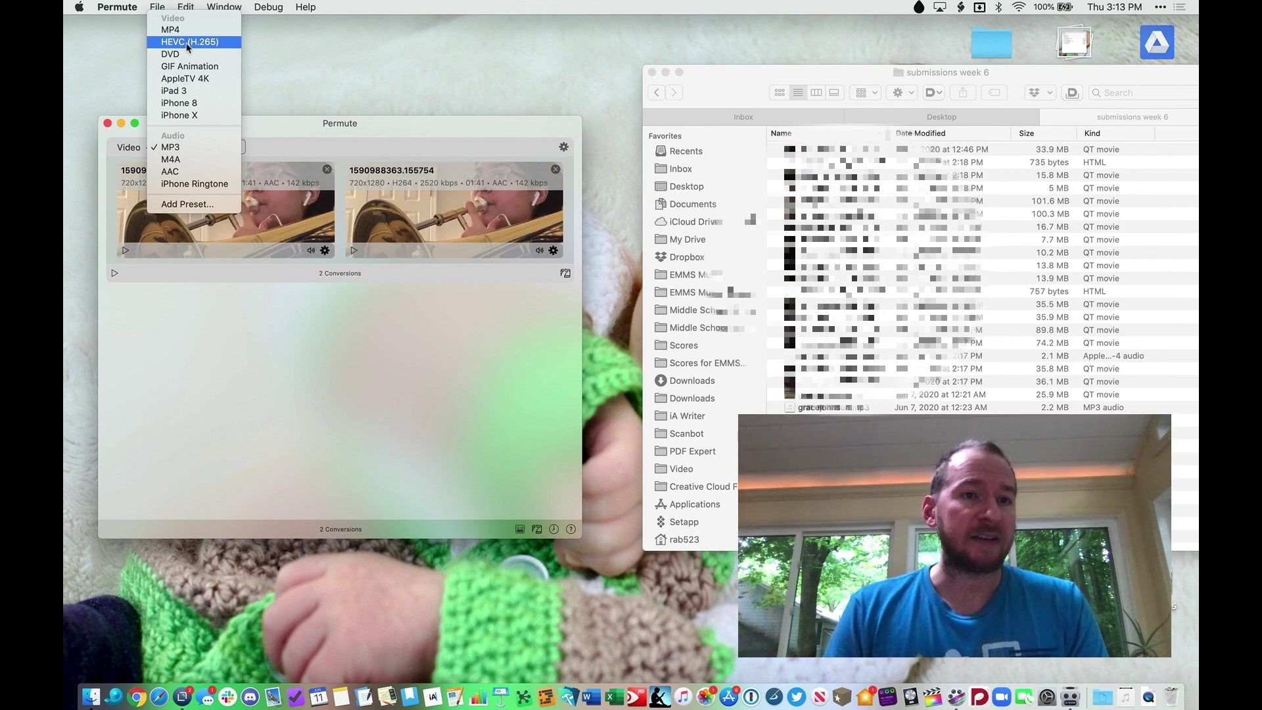
left_click(188, 45)
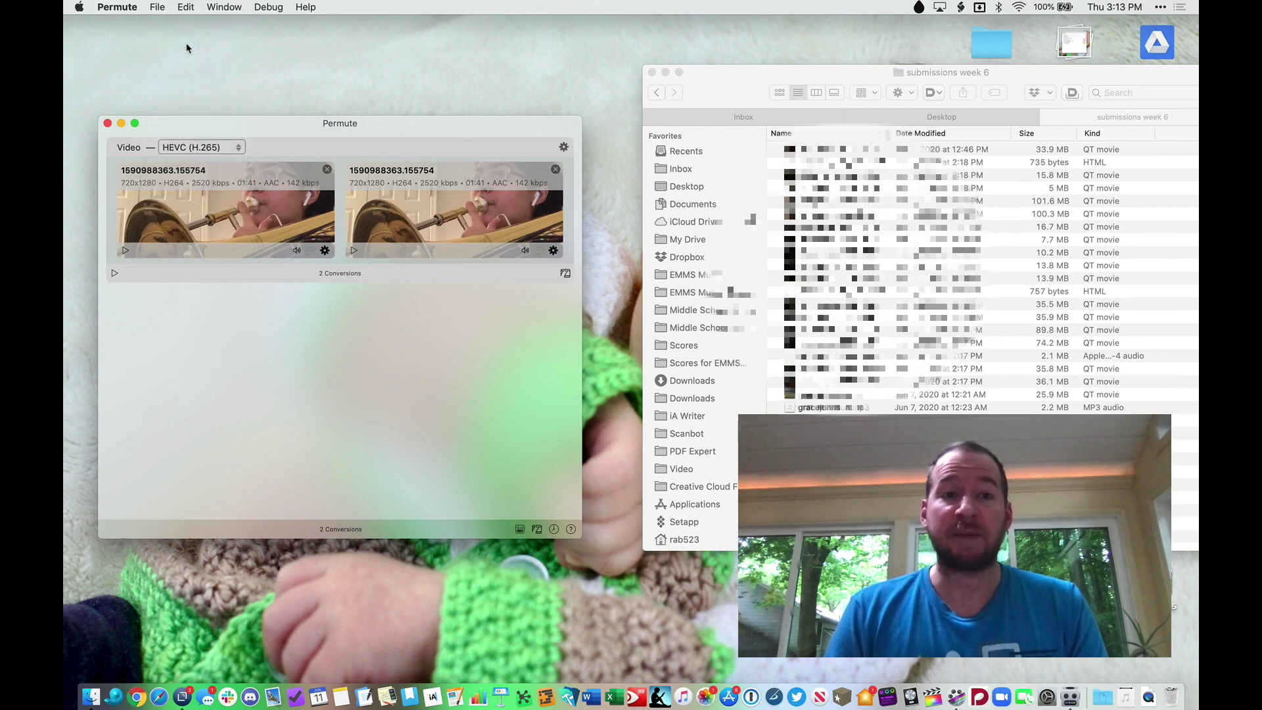
left_click(115, 274)
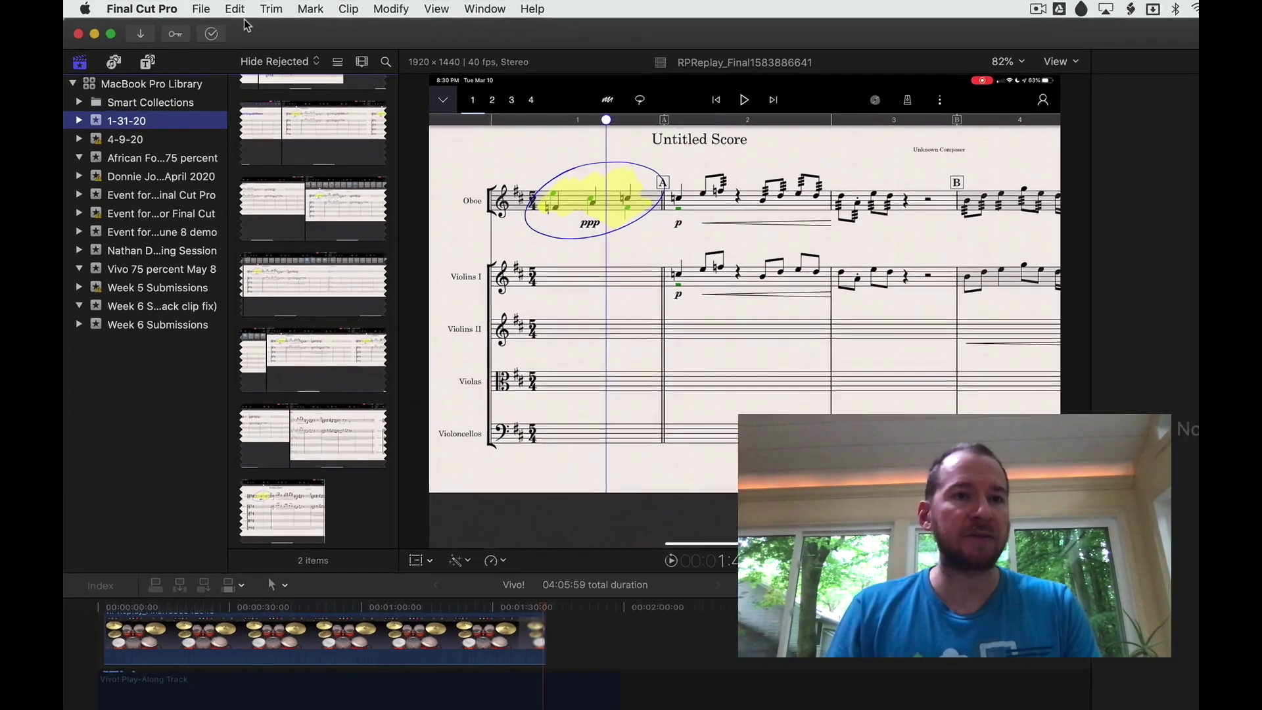
In Final Cut Pro, create an event named "Week 6 Submissions (2)" in the MacBook Pro Library
left_click(179, 7)
mouse_move(283, 38)
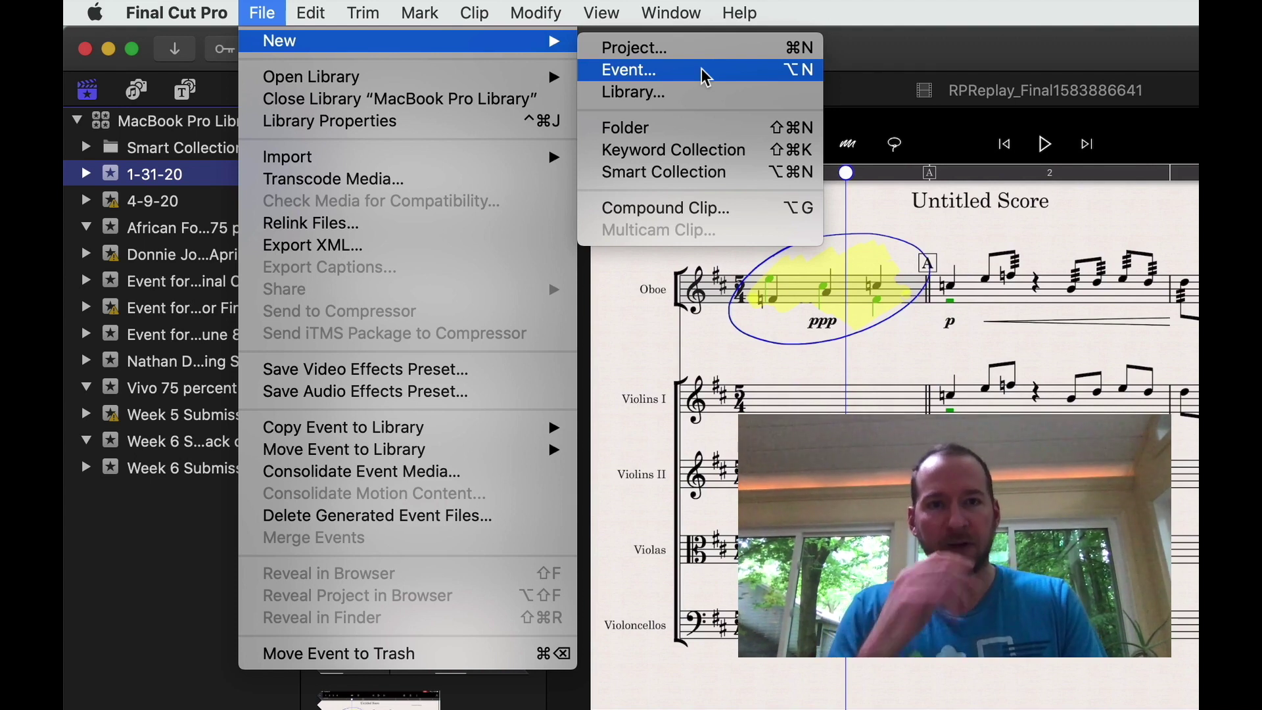
left_click(702, 71)
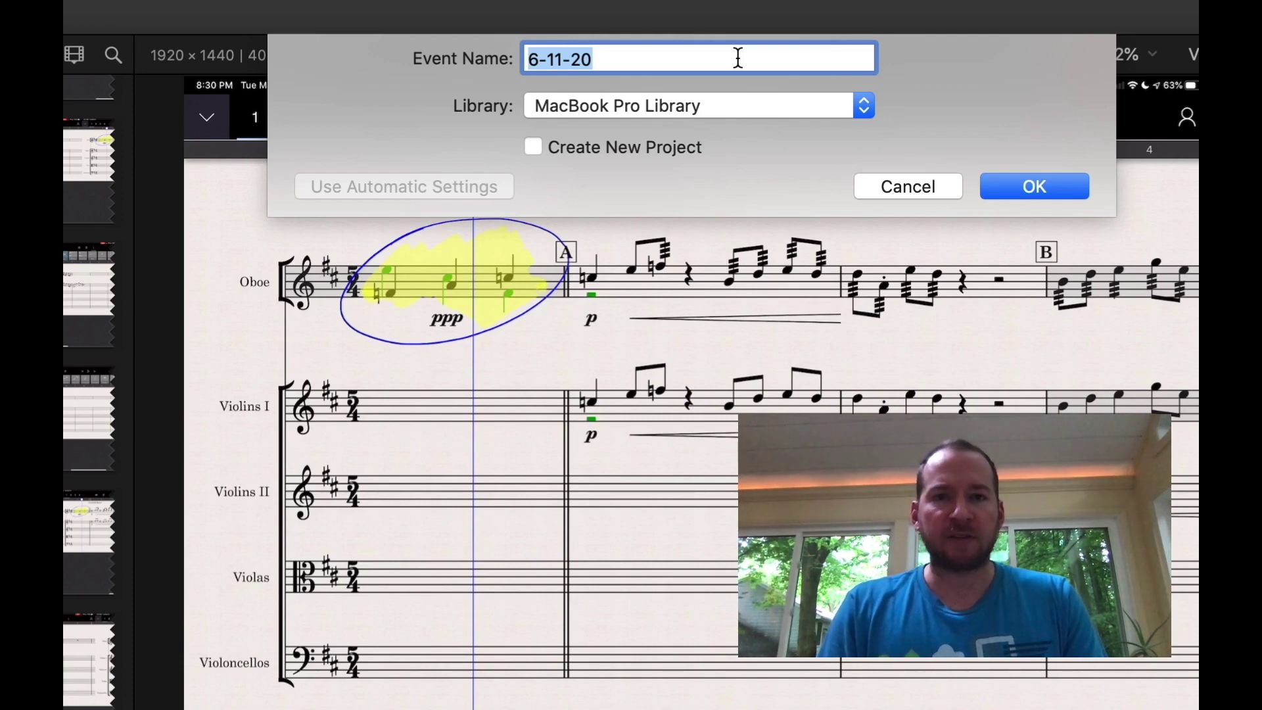
type("Week ")
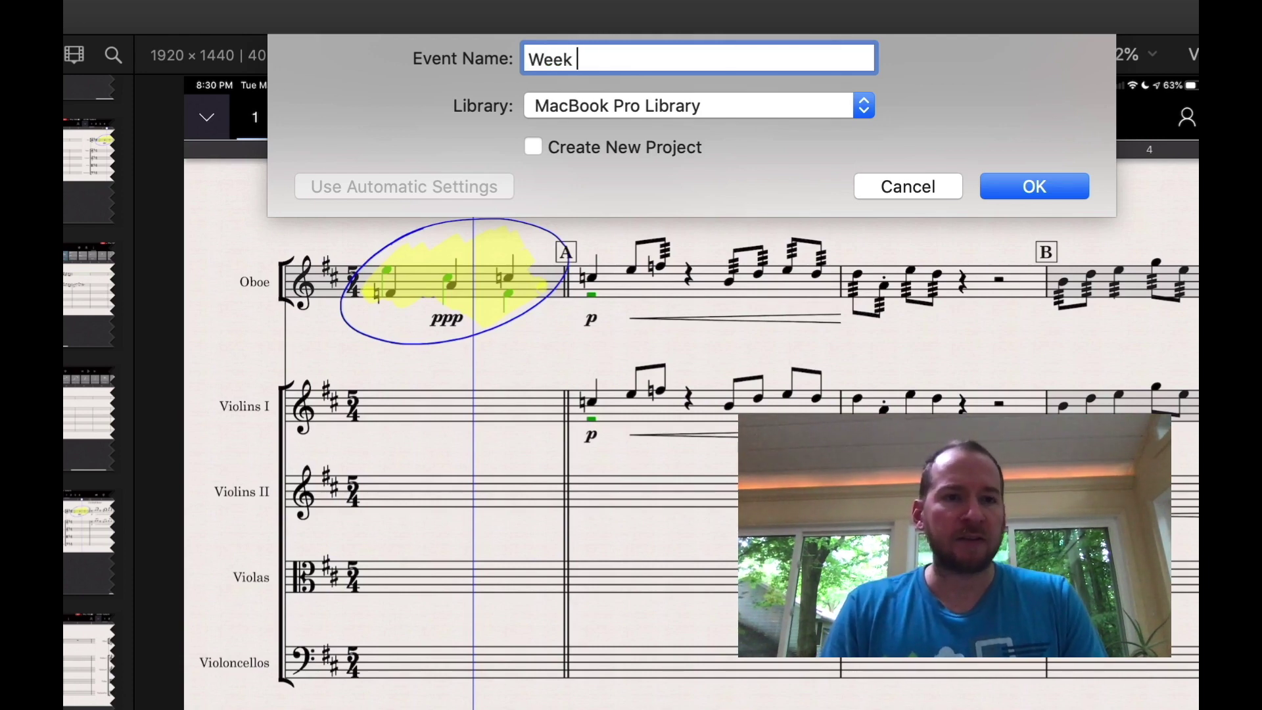
type("6 Submissions")
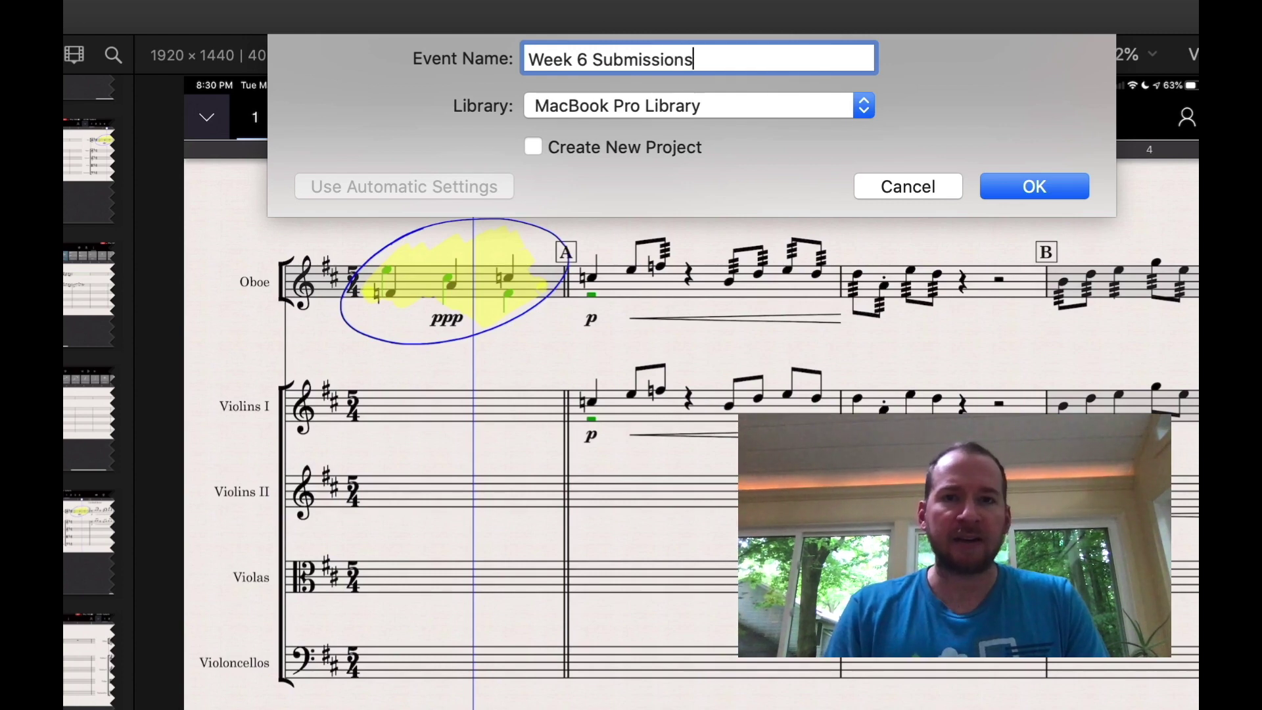
type(" (")
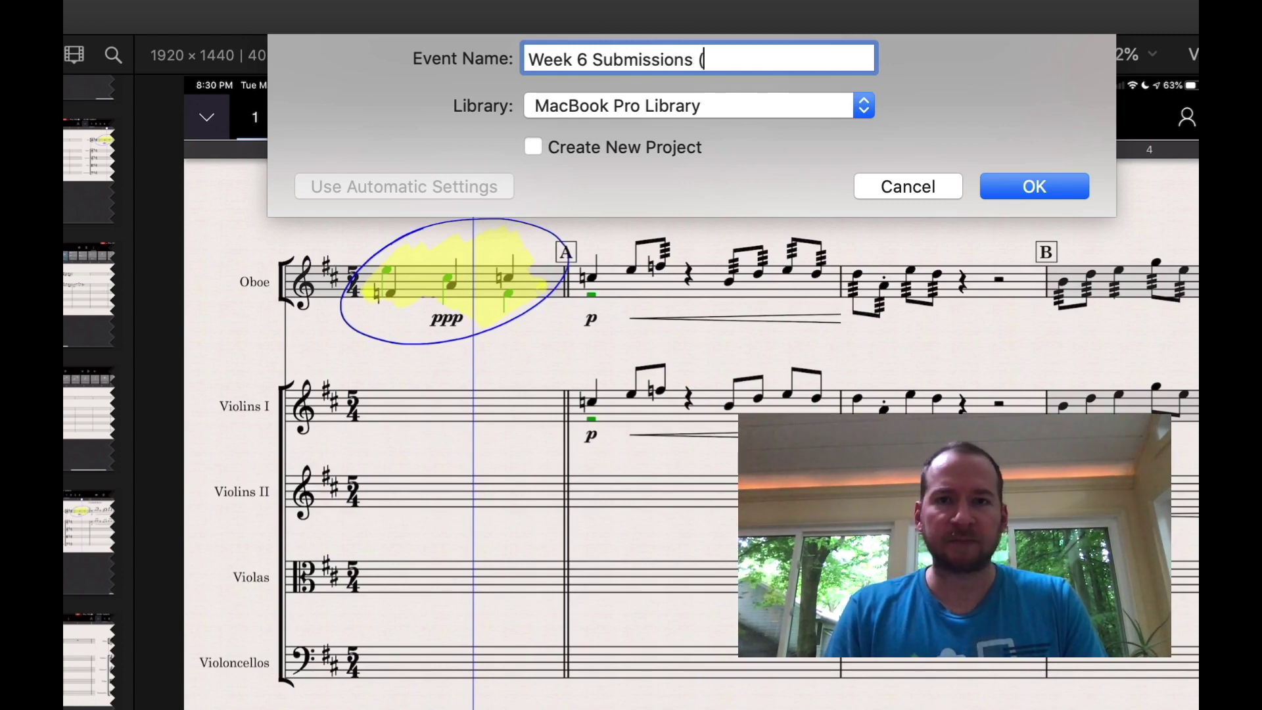
type("2)")
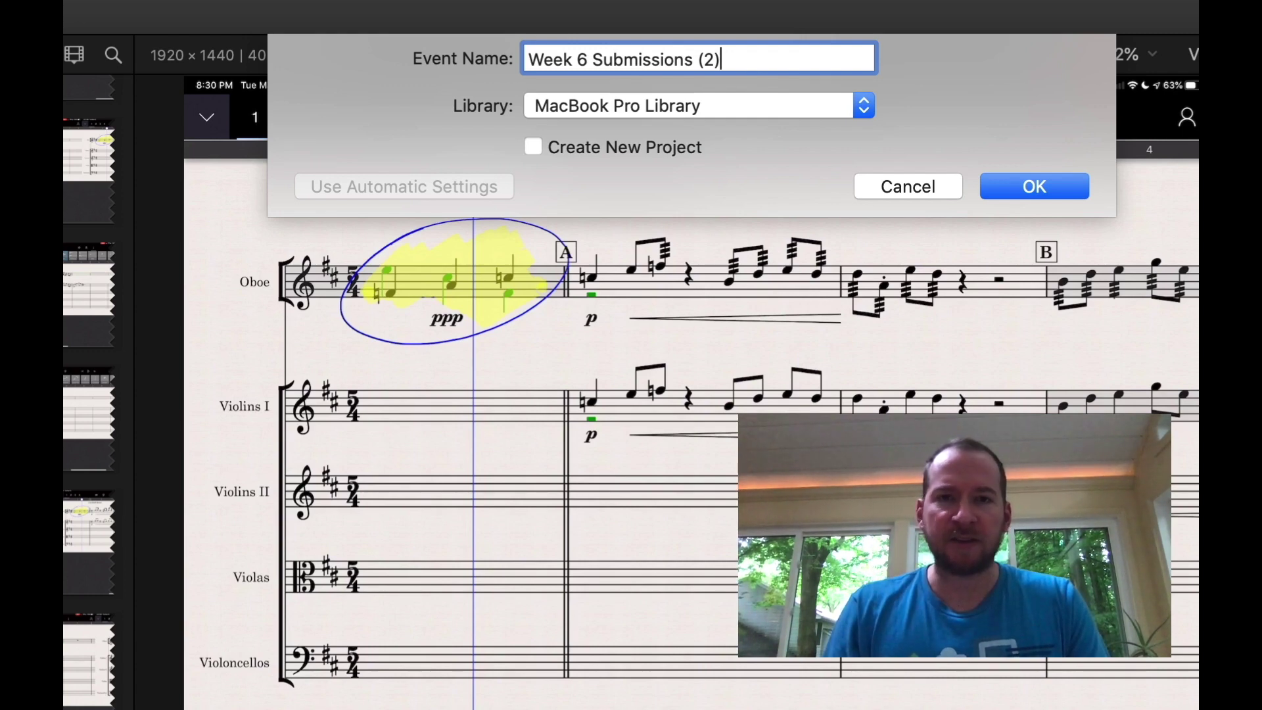
key("Return")
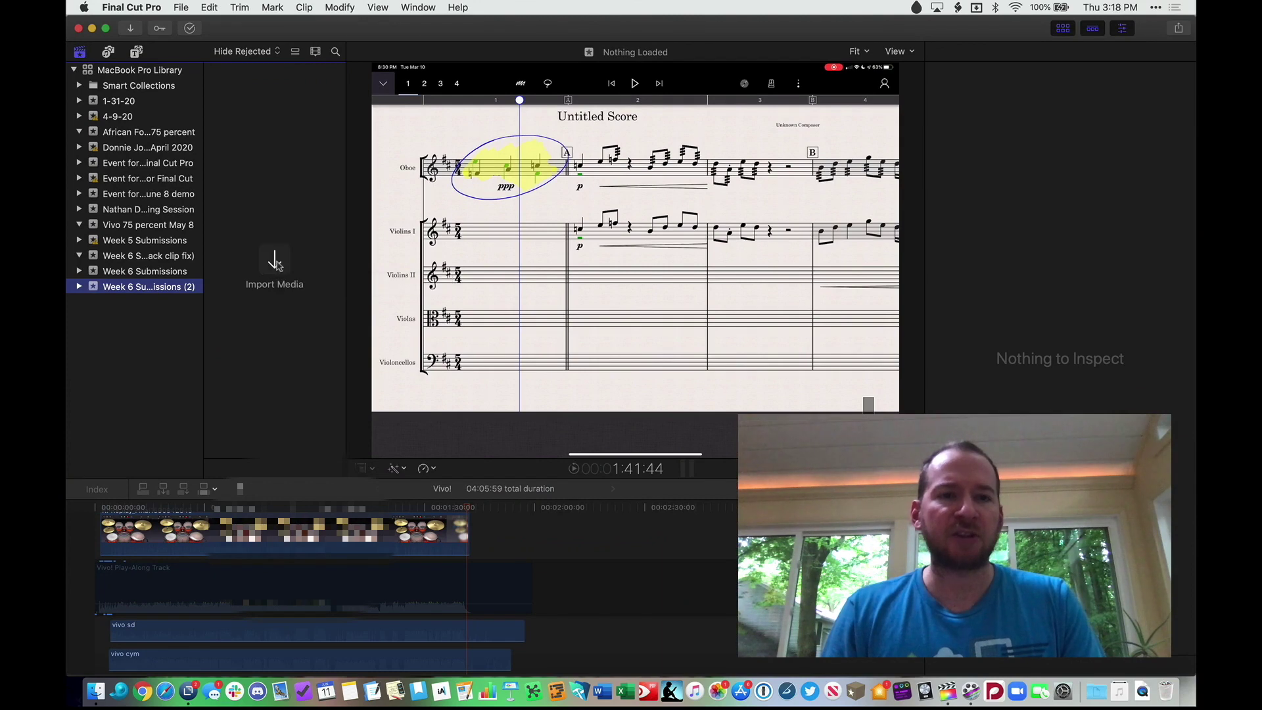
left_click(275, 264)
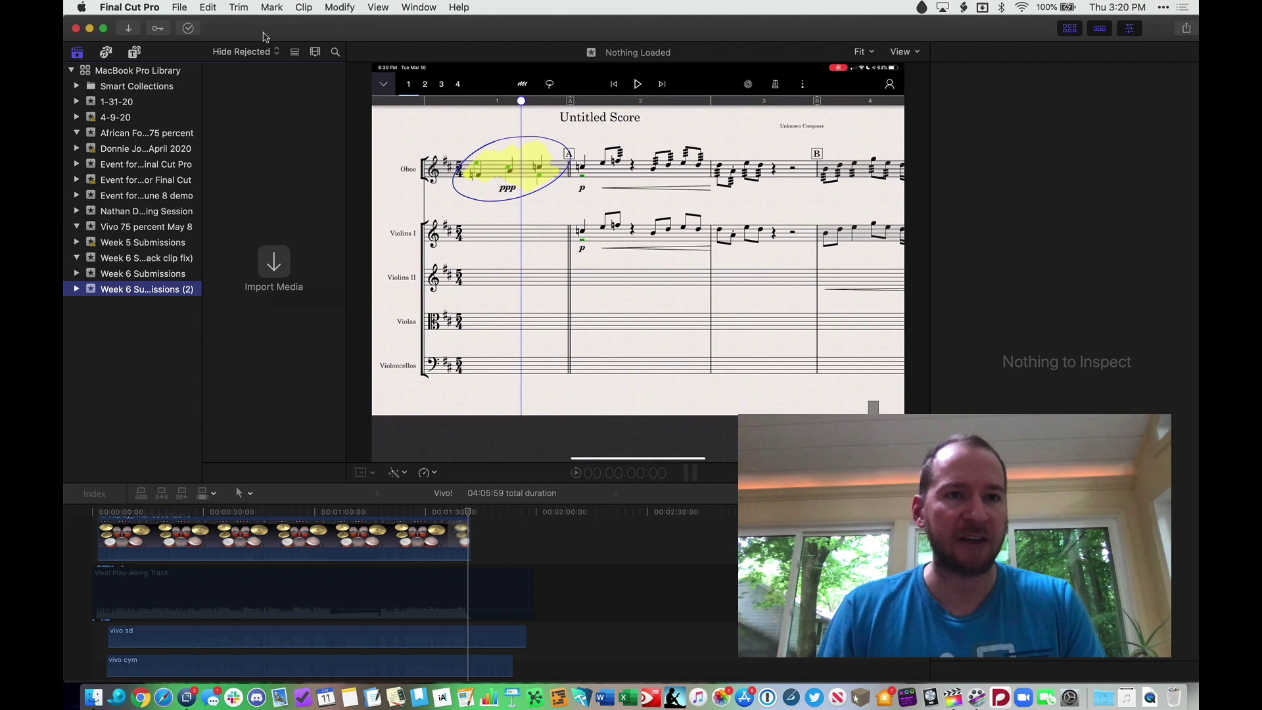
Create a project named "Virtual Band Piece" in the Week 6 Submissions (2) event, keeping the 1080p HD, 60p settings
left_click(177, 7)
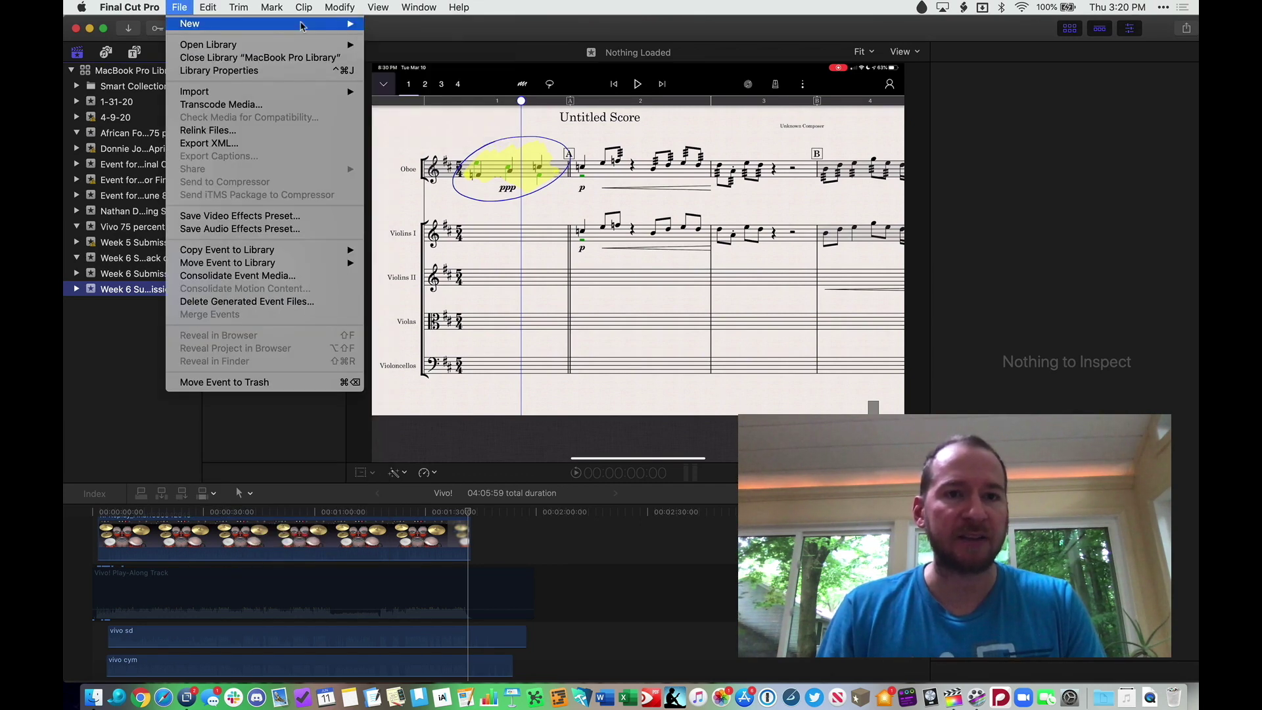
mouse_move(191, 24)
left_click(395, 29)
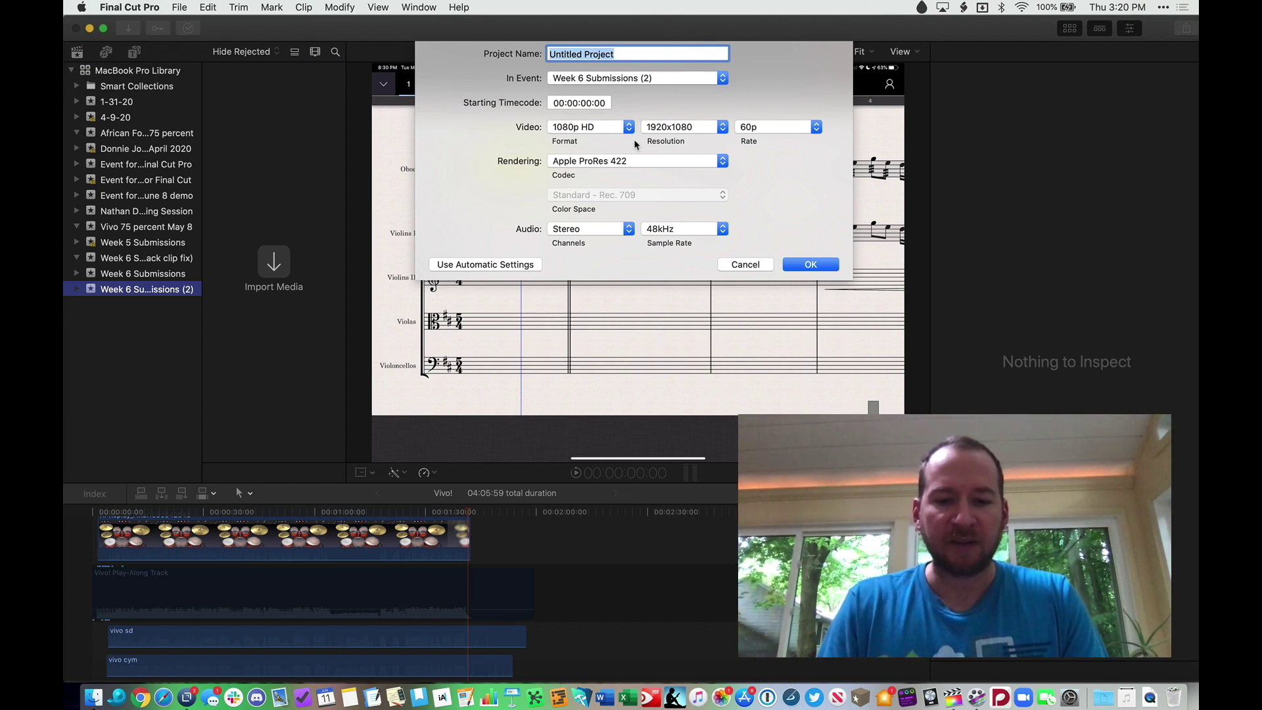
type("Virtual Band Pie")
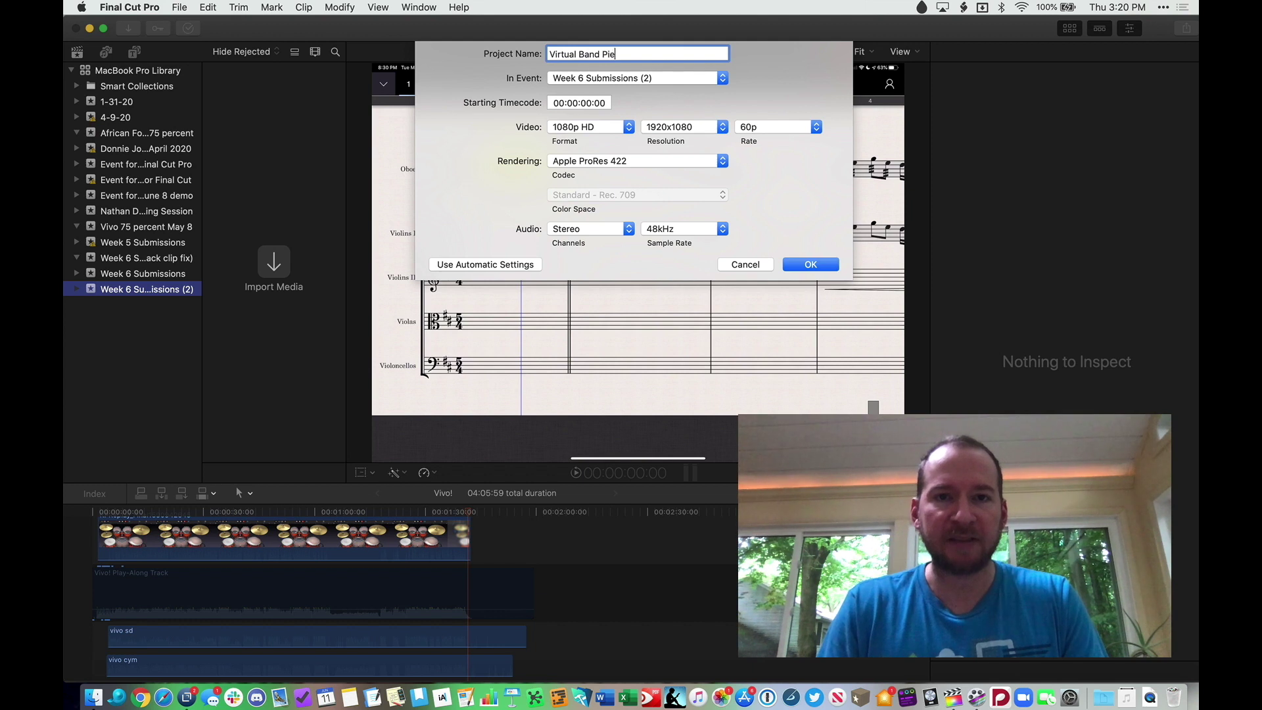
type("ce")
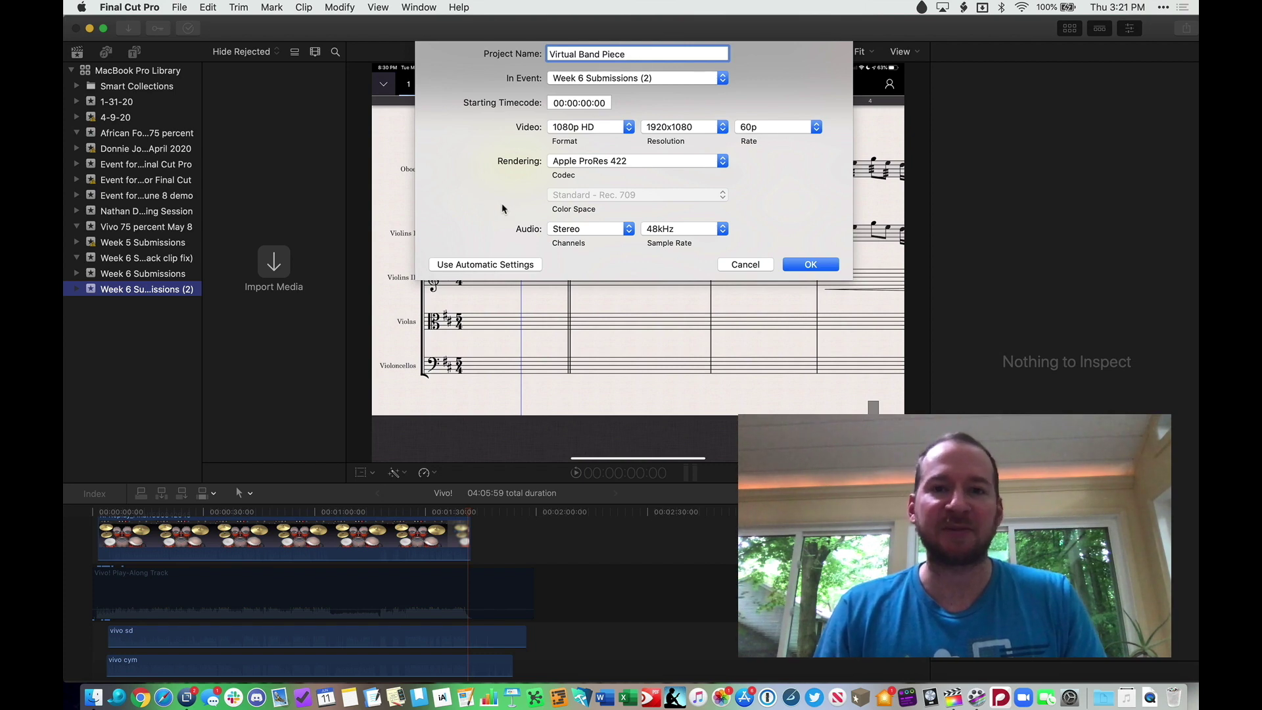
left_click(822, 263)
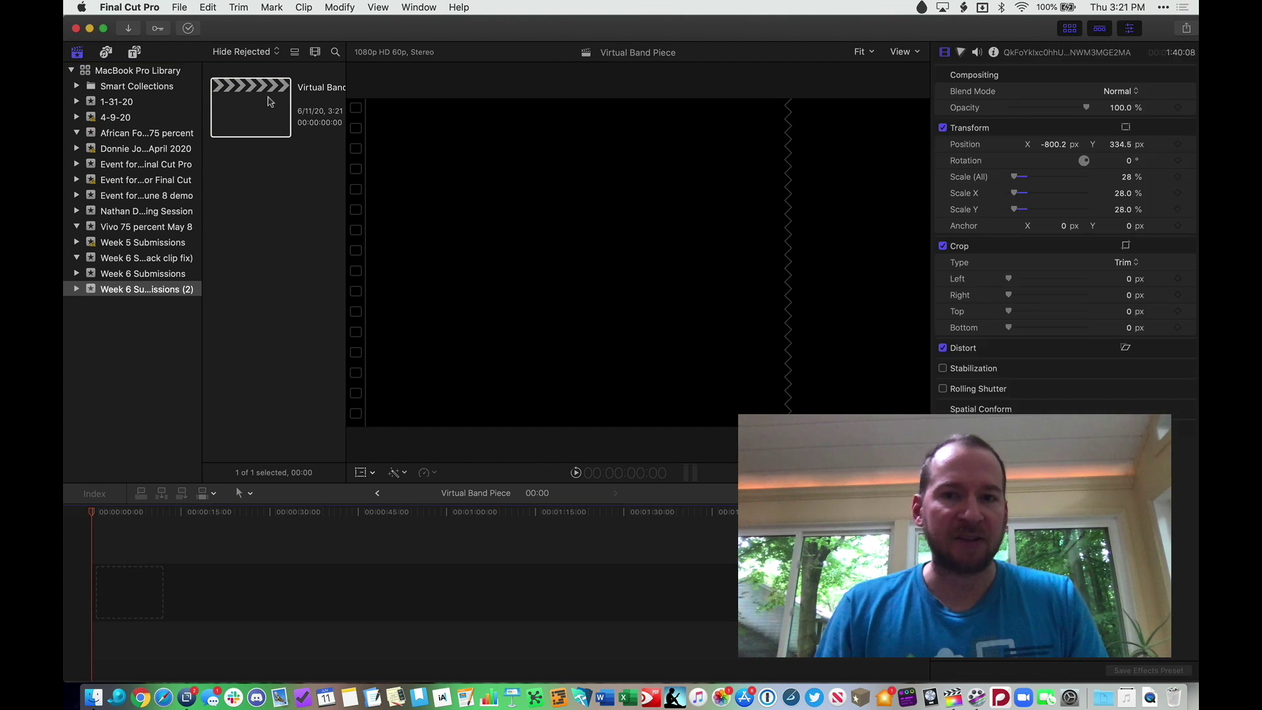
Switch to Finder and add the Play Along Track MP3 from the Desktop to the start of the Virtual Band Piece timeline
key("super+Tab")
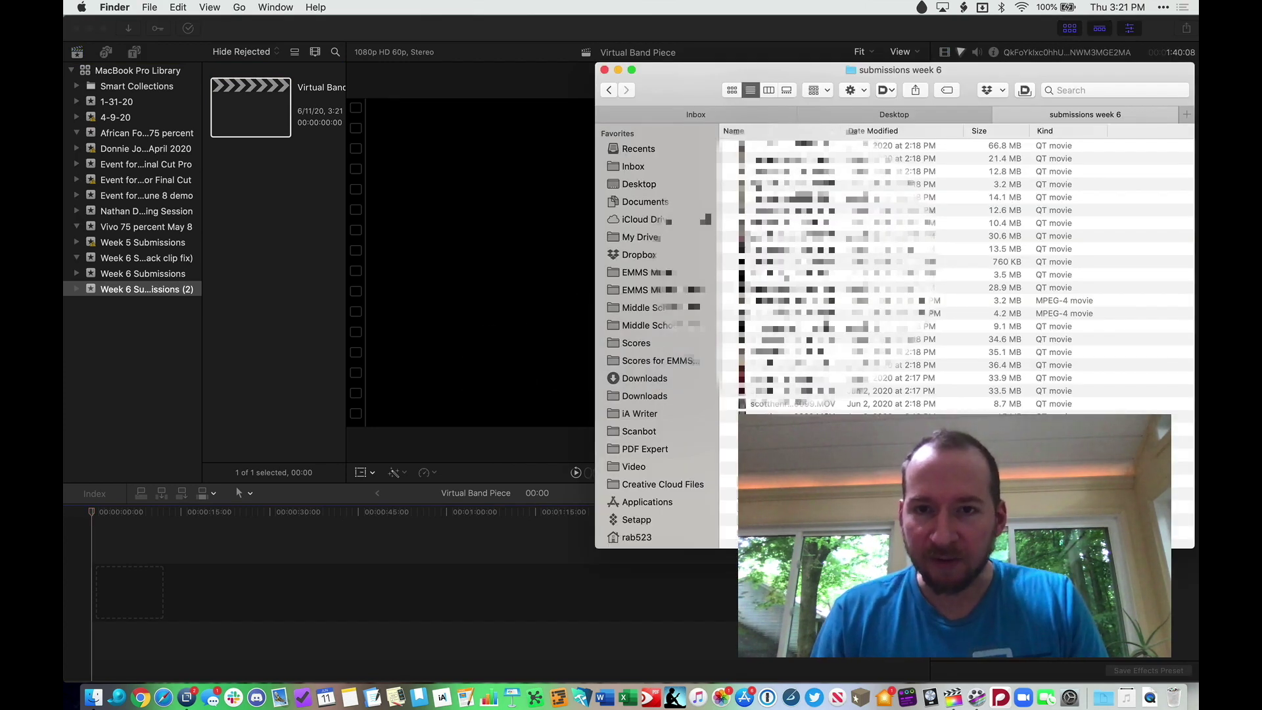
mouse_move(770, 359)
left_mouse_down()
mouse_move(680, 406)
mouse_move(767, 343)
left_mouse_up()
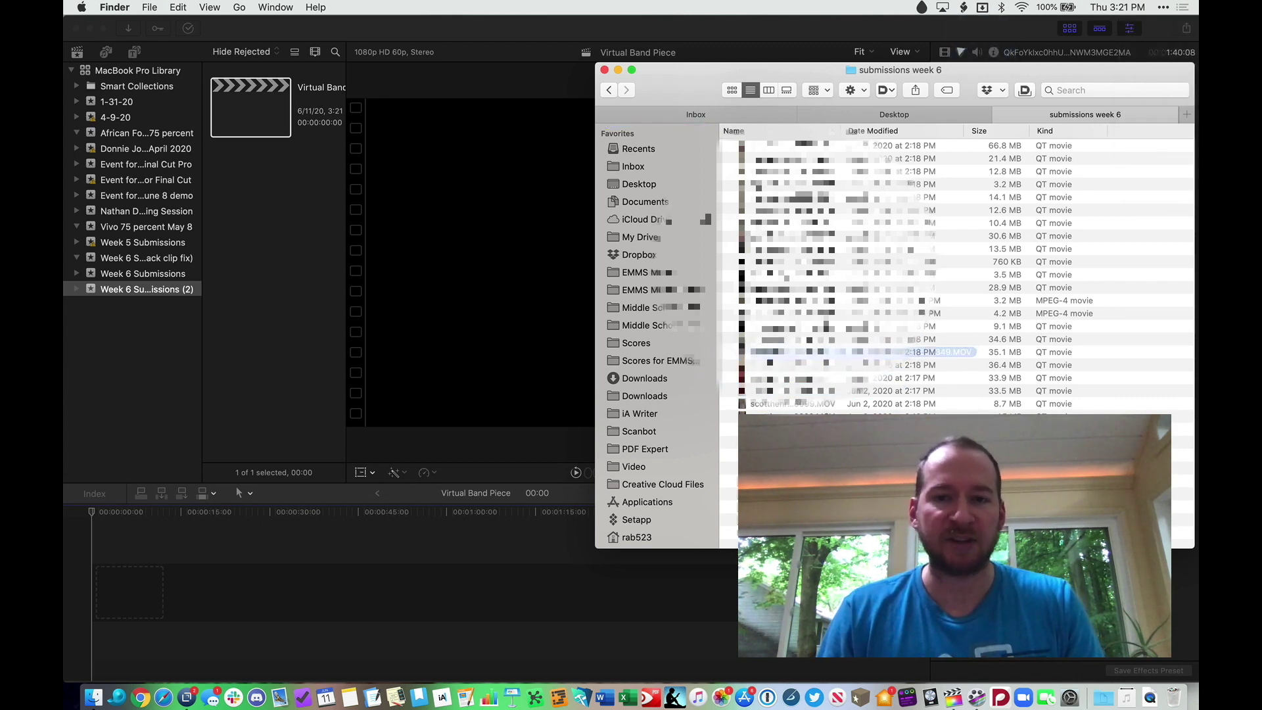
left_click(850, 113)
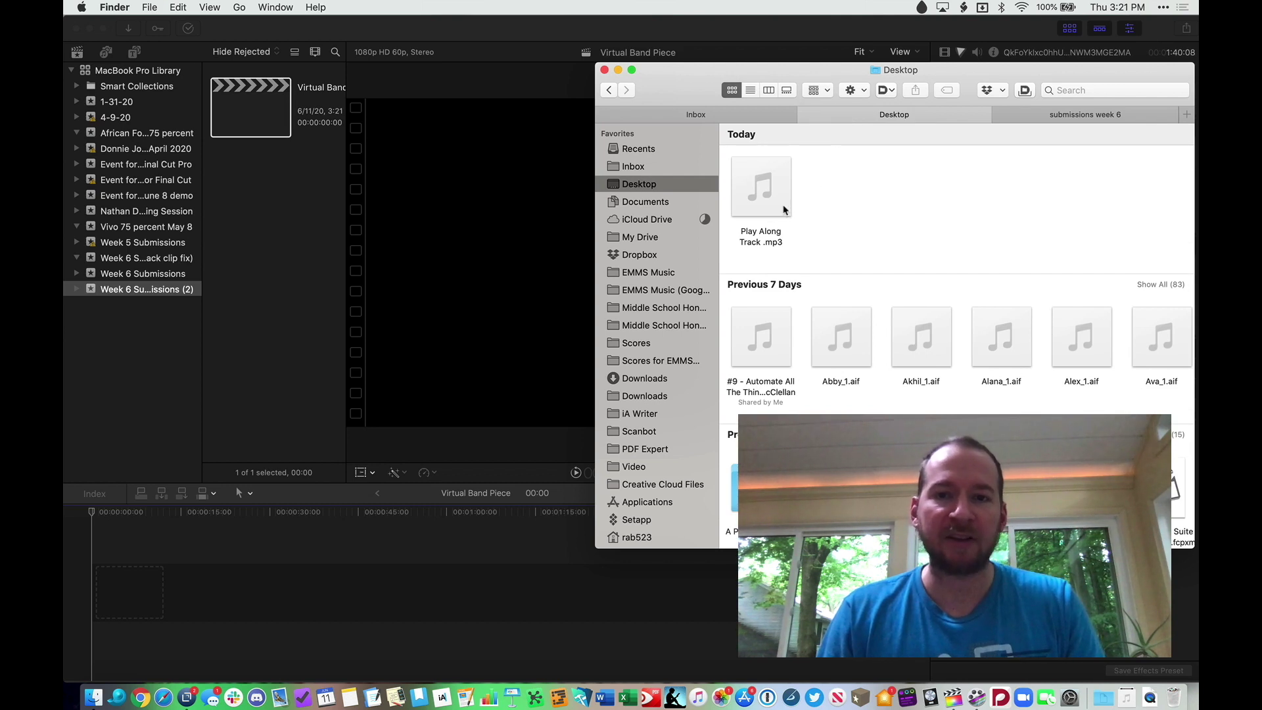
left_click_drag(783, 209, 115, 589)
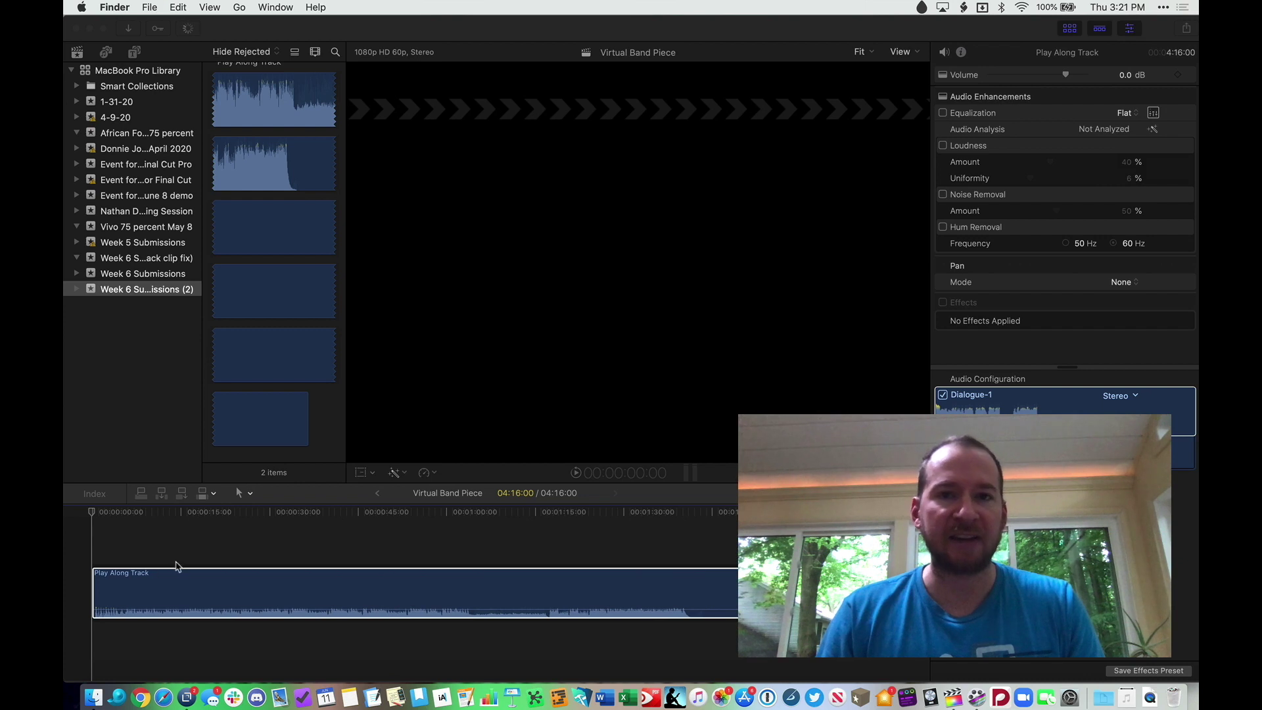
Switch to Finder and add a student video from the submissions week 6 folder above the Play Along Track in the Final Cut Pro timeline
key("super+Tab")
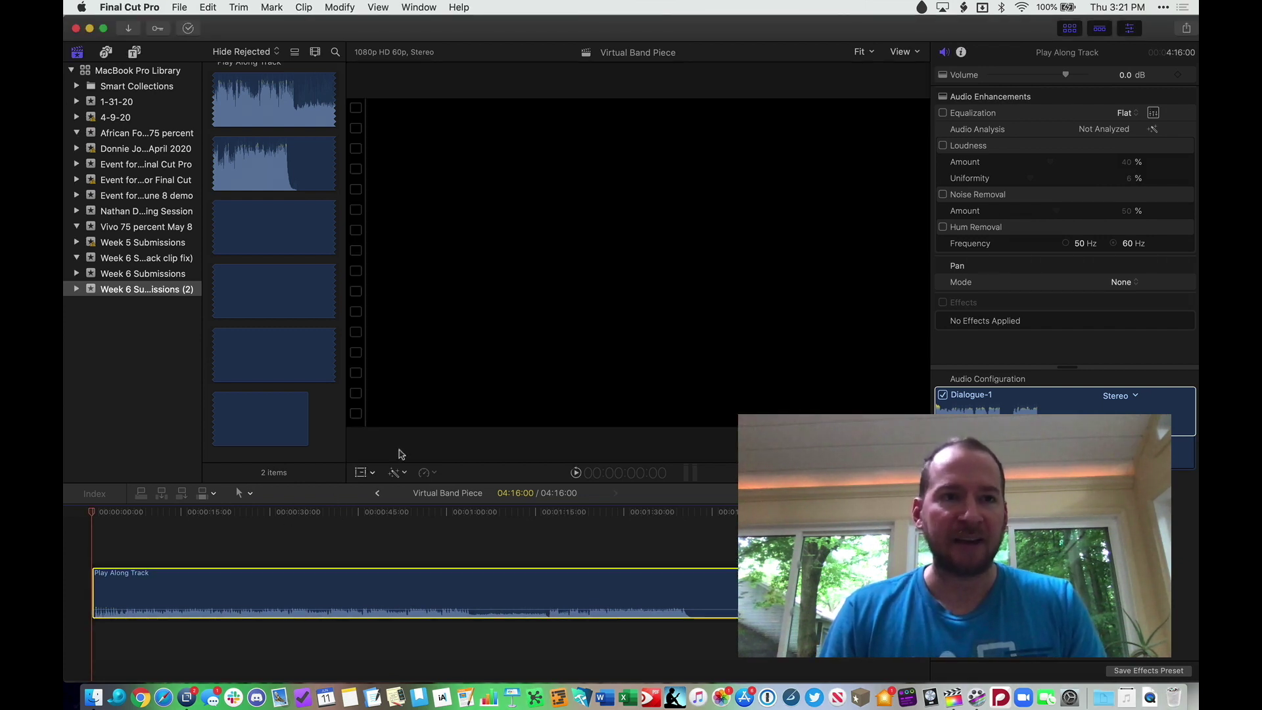
key("super+Tab")
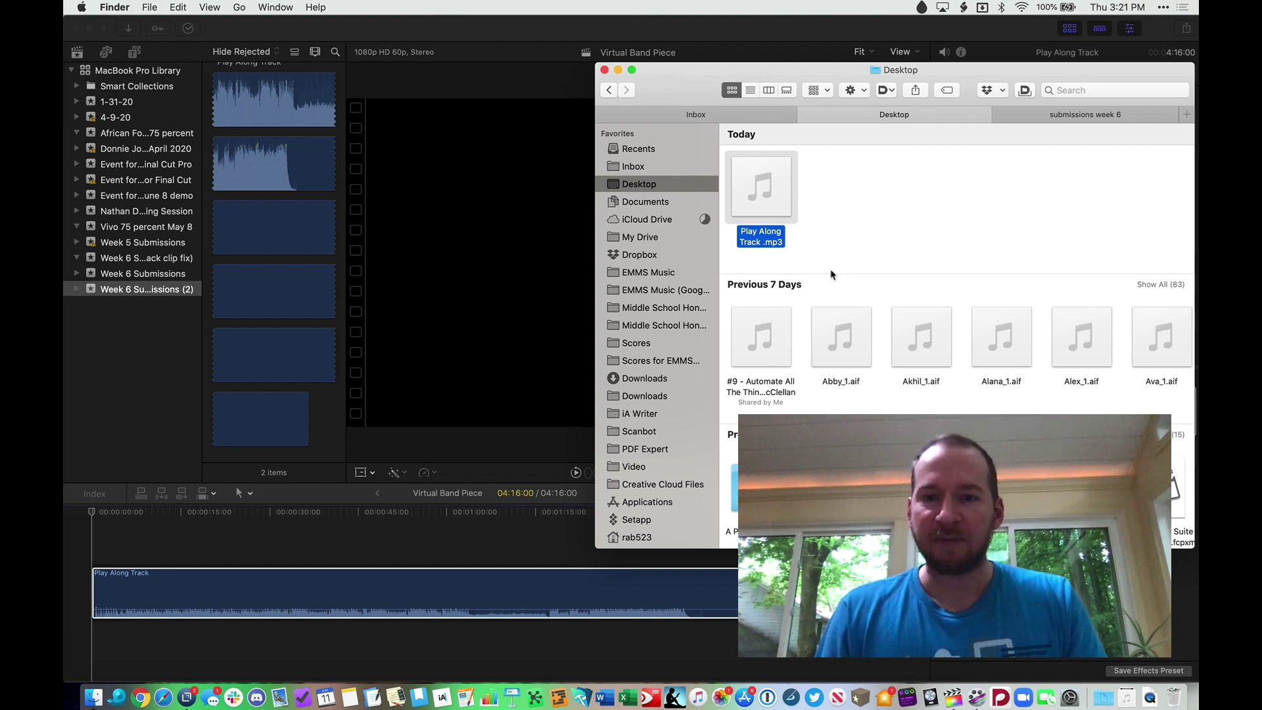
left_click(1054, 116)
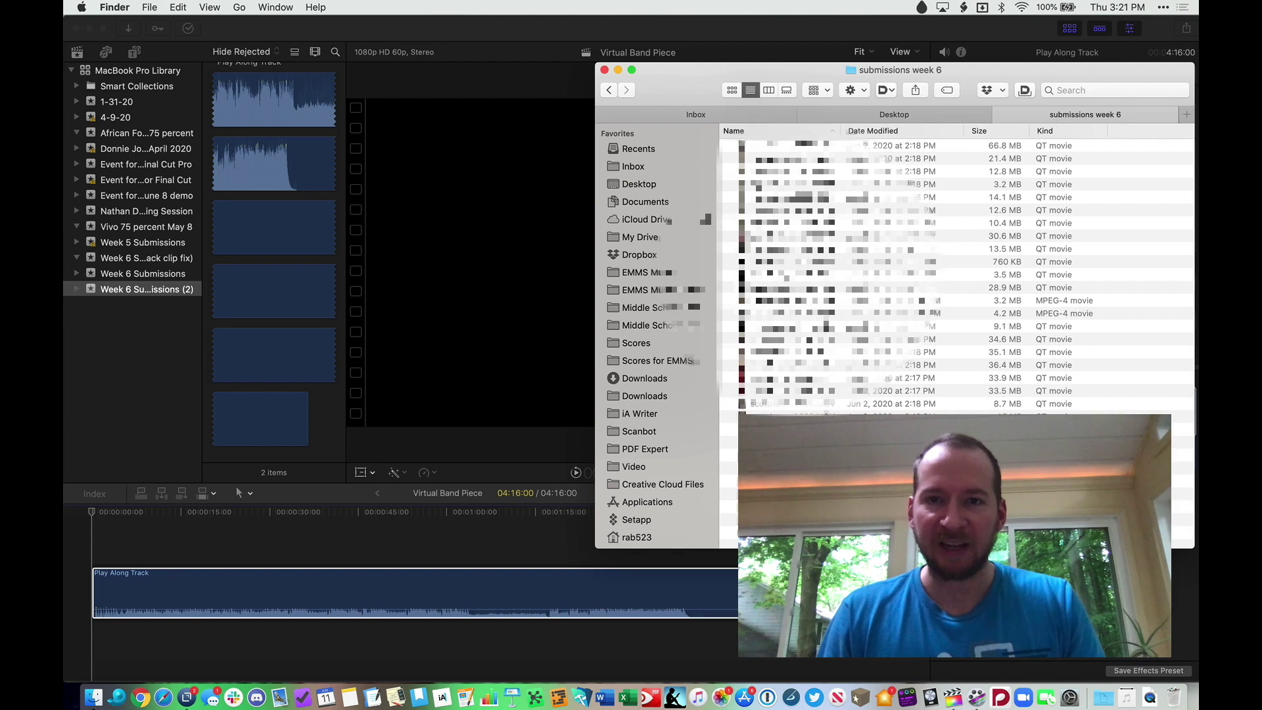
scroll(956, 276, "down", 3)
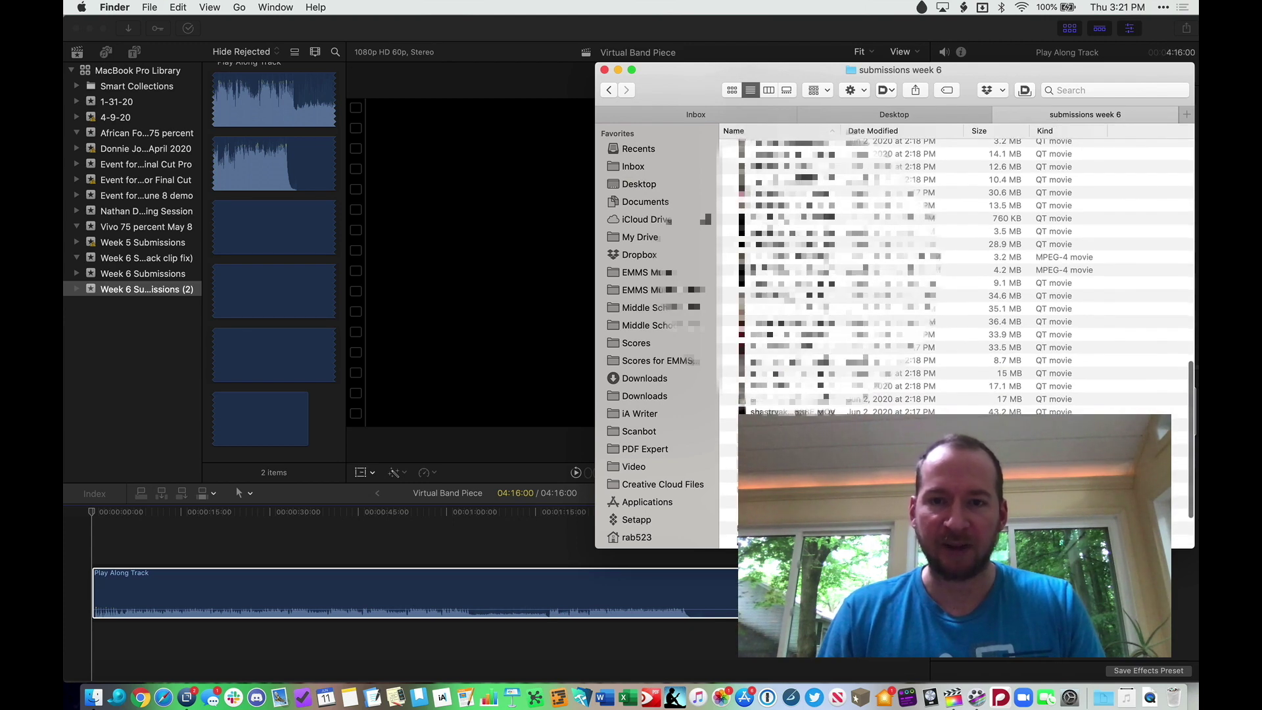
left_click_drag(789, 301, 99, 538)
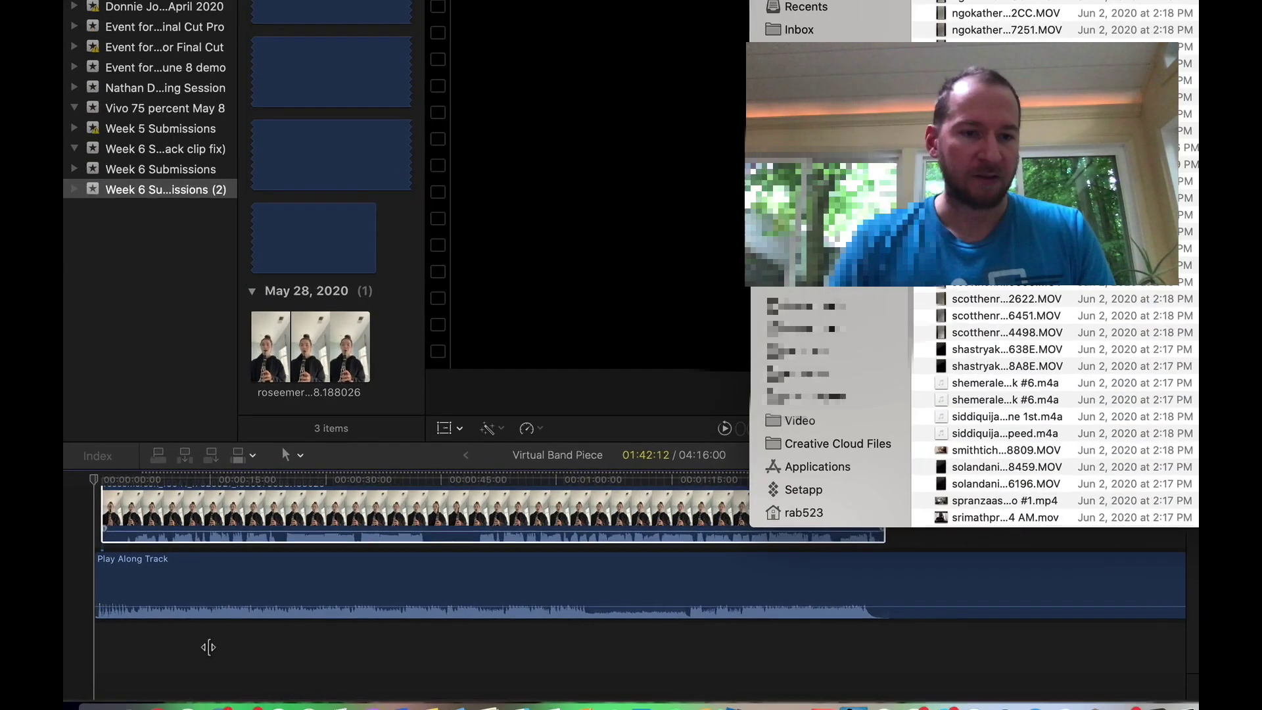
Shift the student clip slightly earlier to line up its audio waveform with the opening beats of the Play Along Track
left_click(121, 538)
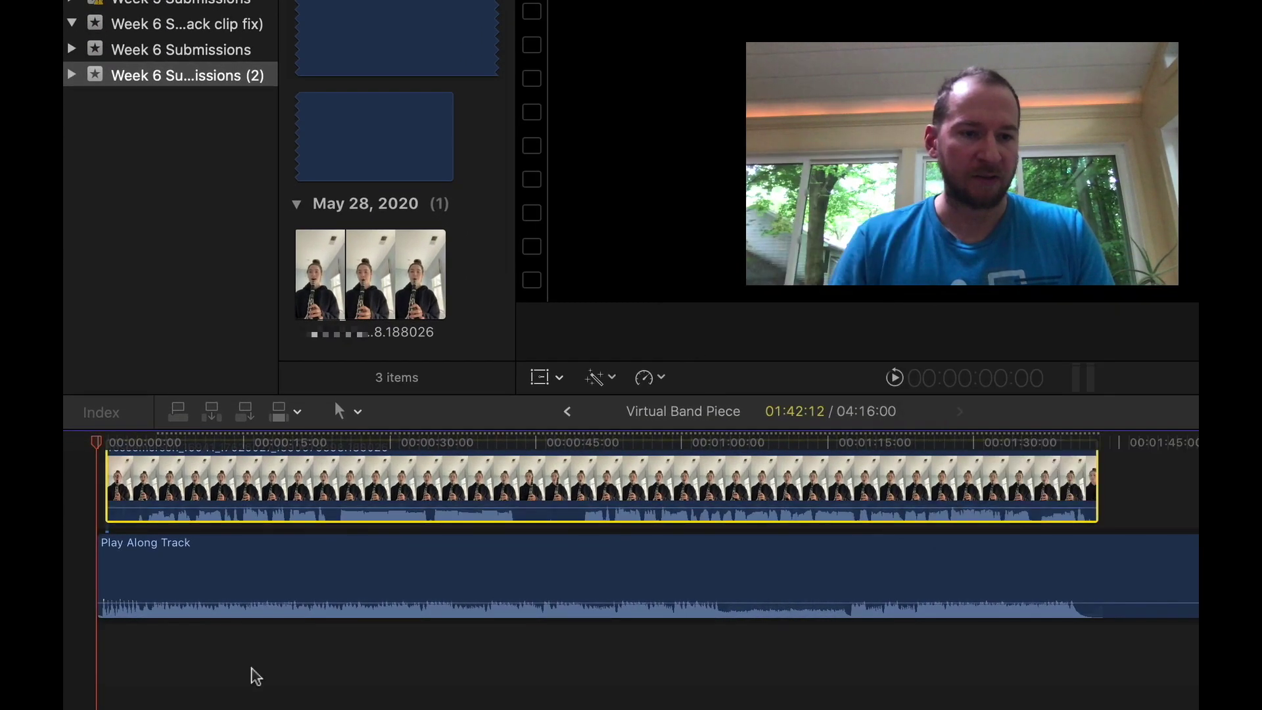
key("Delete")
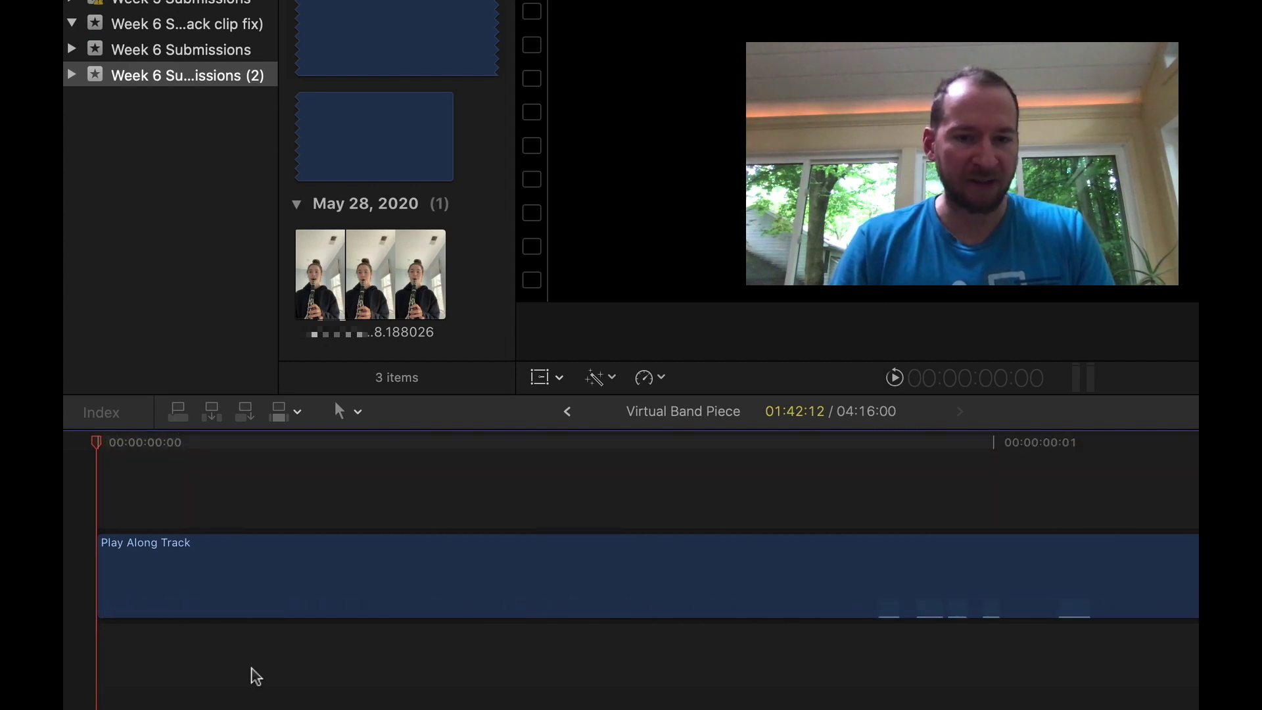
key("cmd+z")
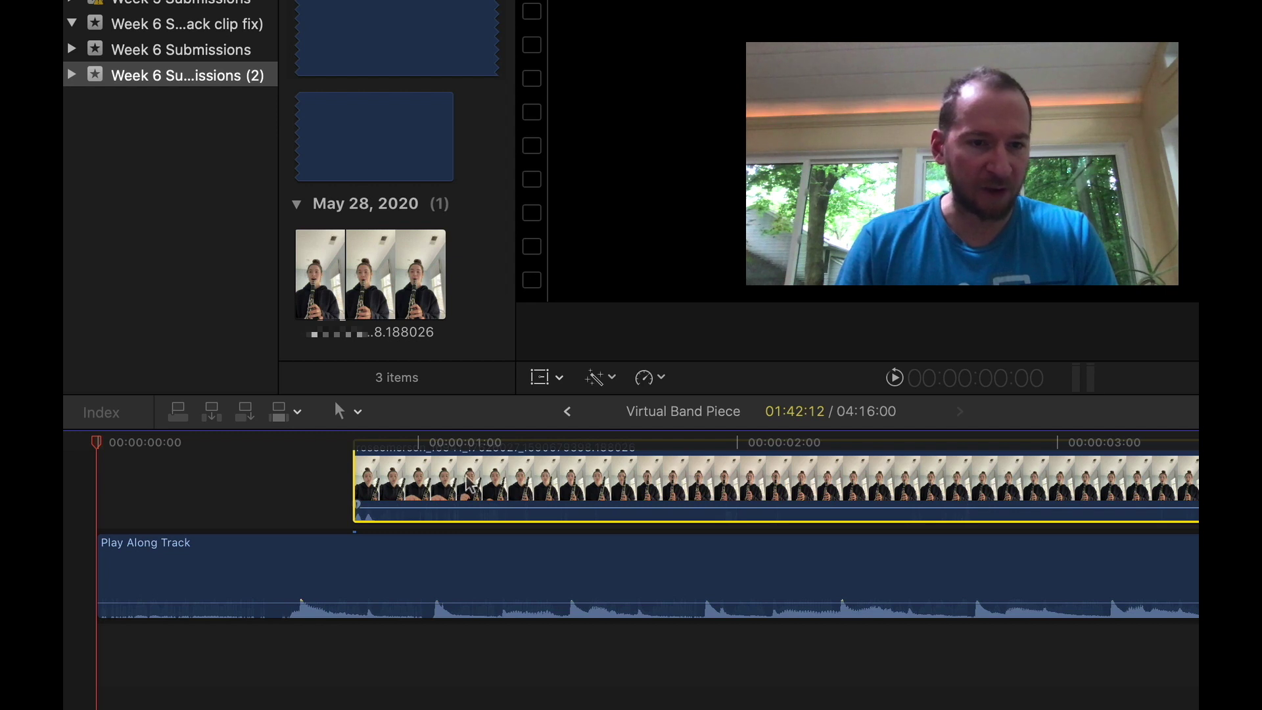
left_click_drag(468, 483, 418, 484)
key("super+equal")
key("super+equal")
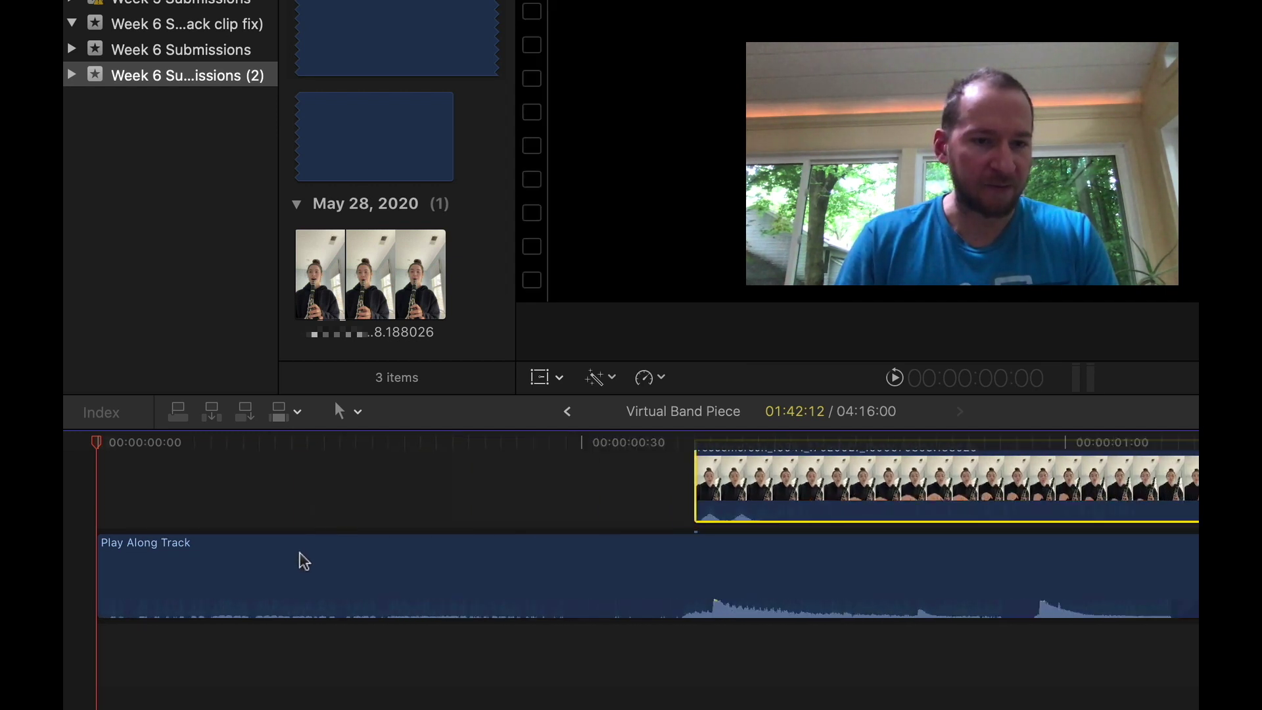
key("super+equal")
key("super+equal")
scroll(300, 552, "right", 20)
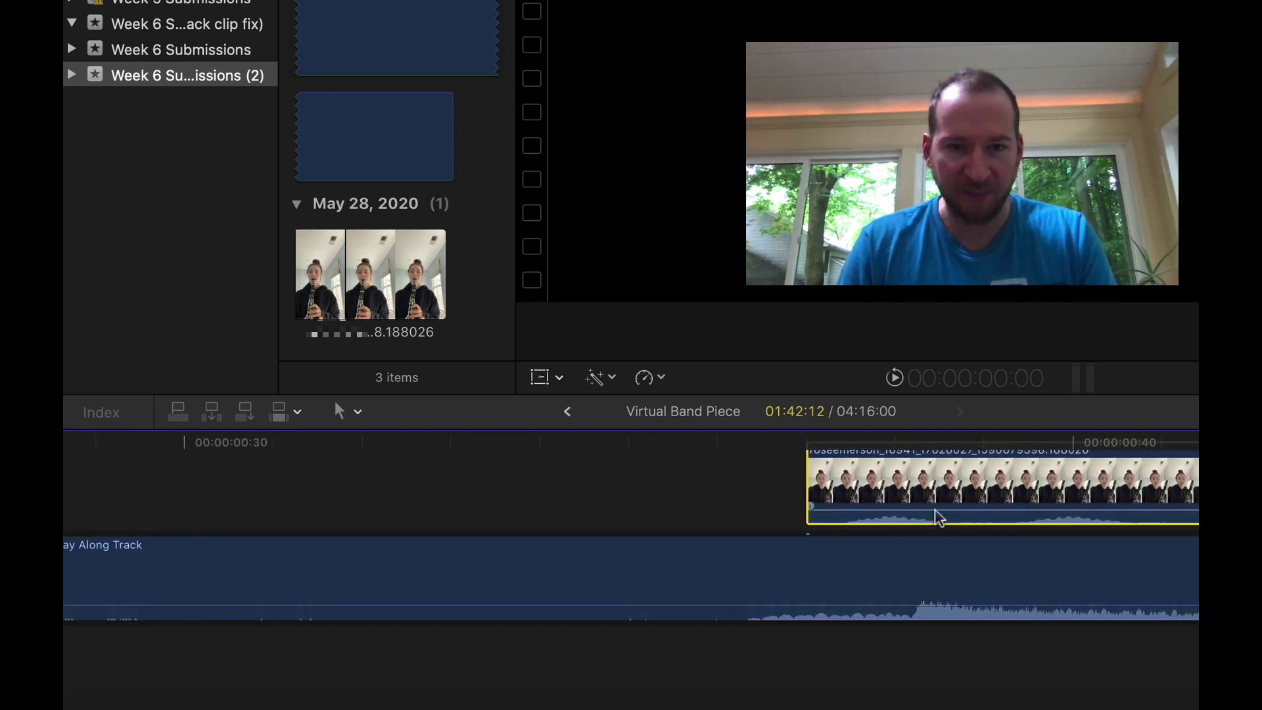
left_click_drag(966, 470, 1033, 468)
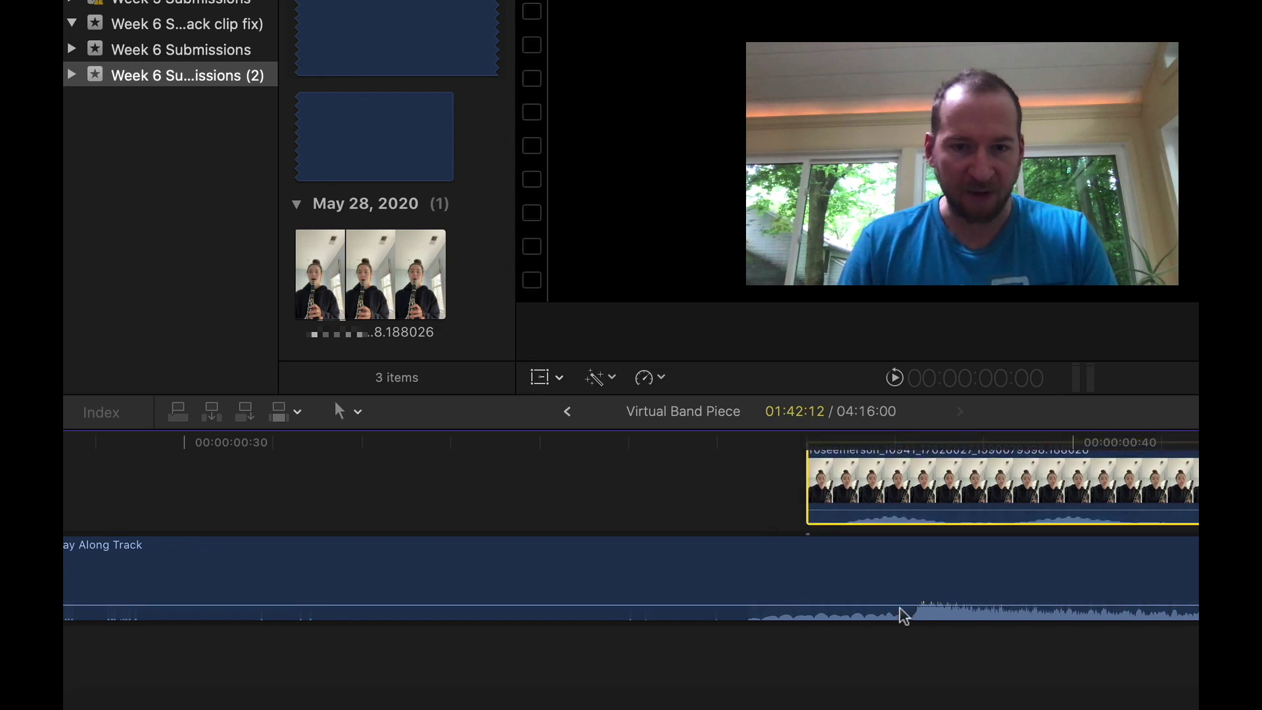
left_click(927, 604)
key("super+minus")
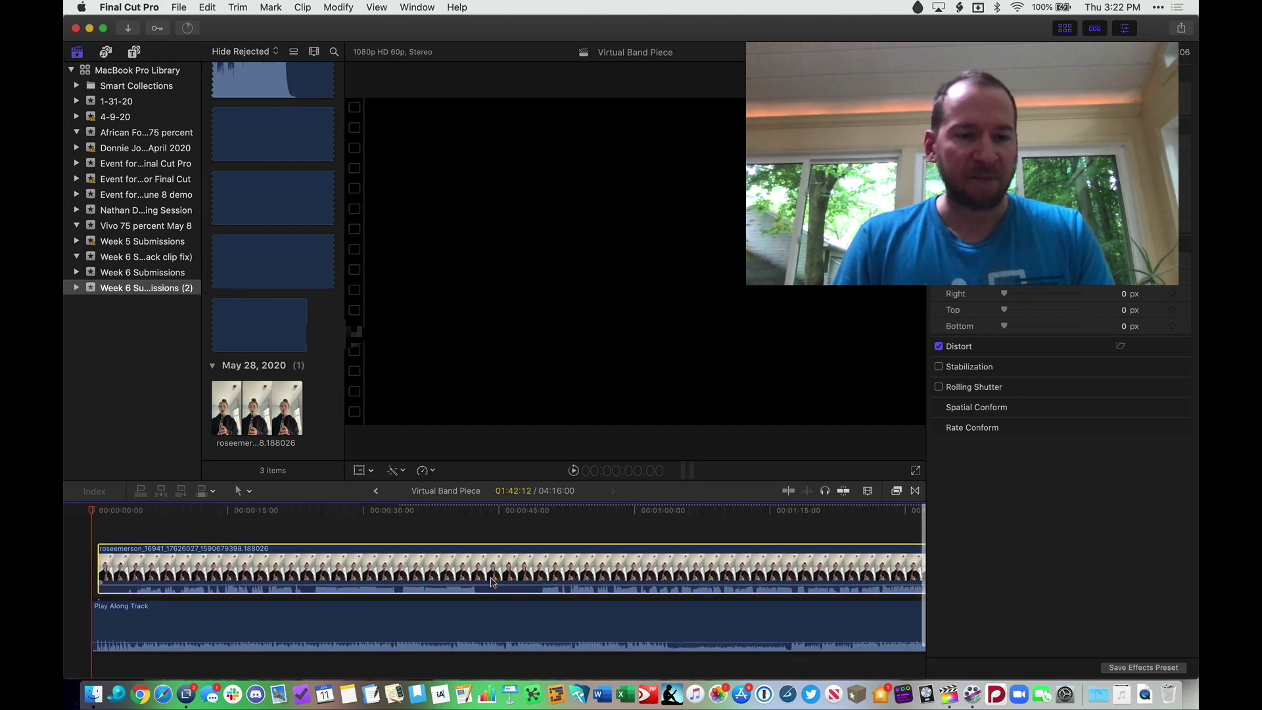
Add a second student video from Finder's submissions week 6 folder above the first clip and trim its start to about 1:38 long
left_click(93, 691)
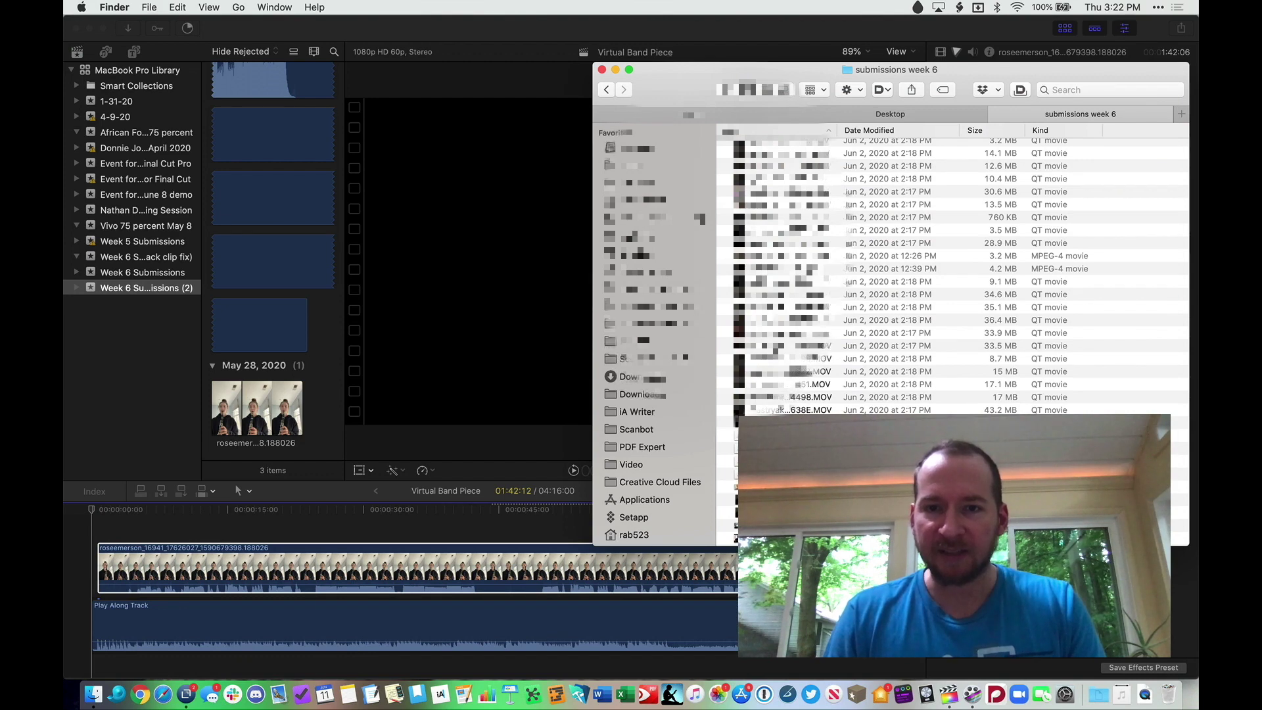
left_click_drag(773, 337, 107, 522)
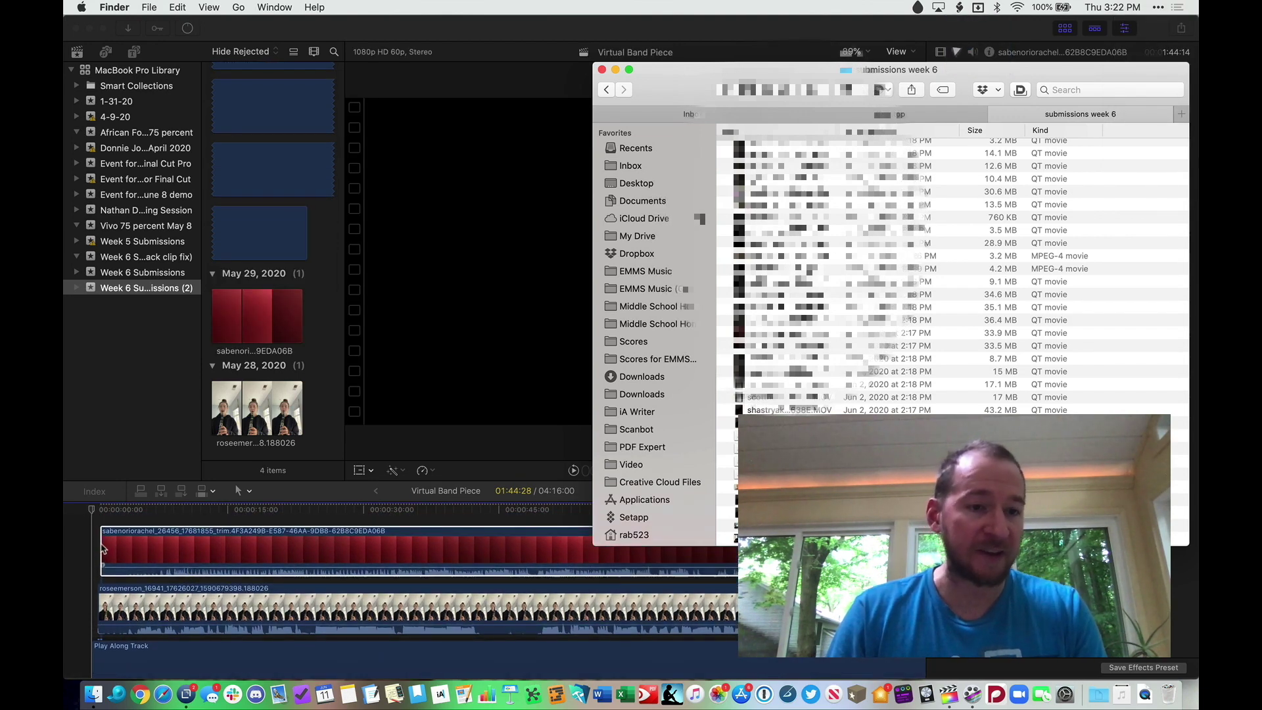
left_click(103, 540)
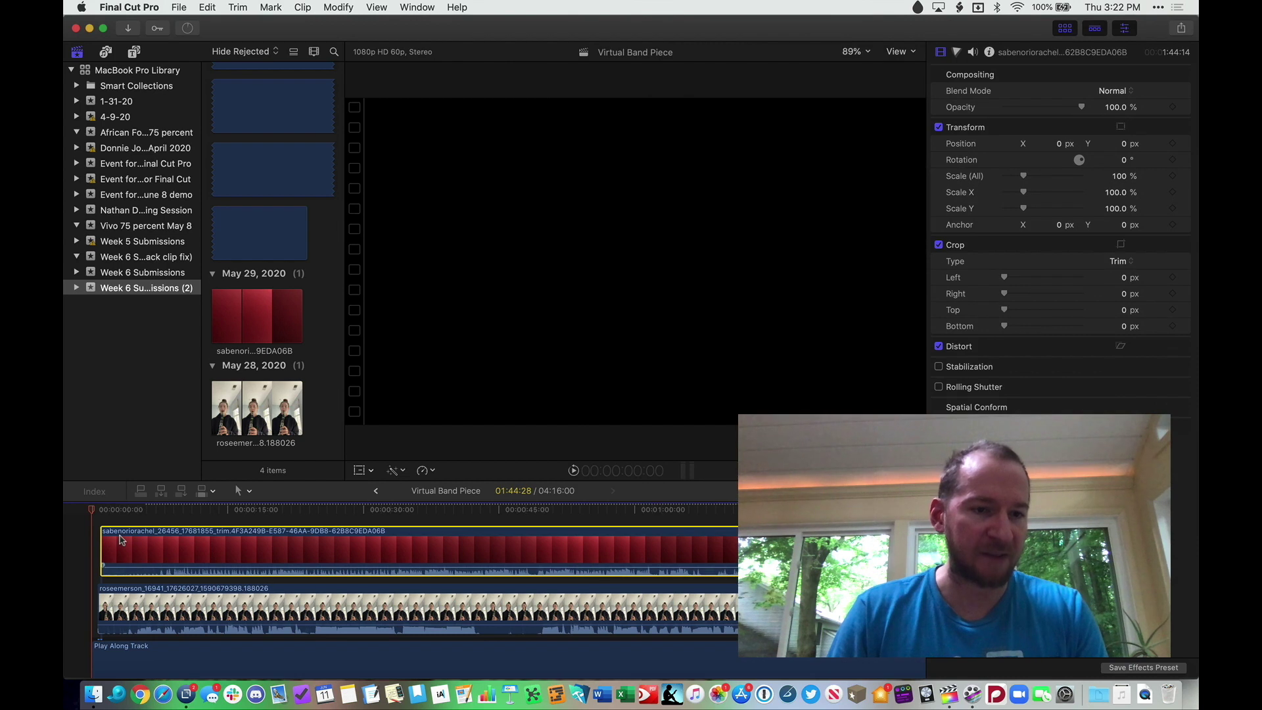
left_click_drag(103, 544, 171, 535)
scroll(93, 559, "down", 1)
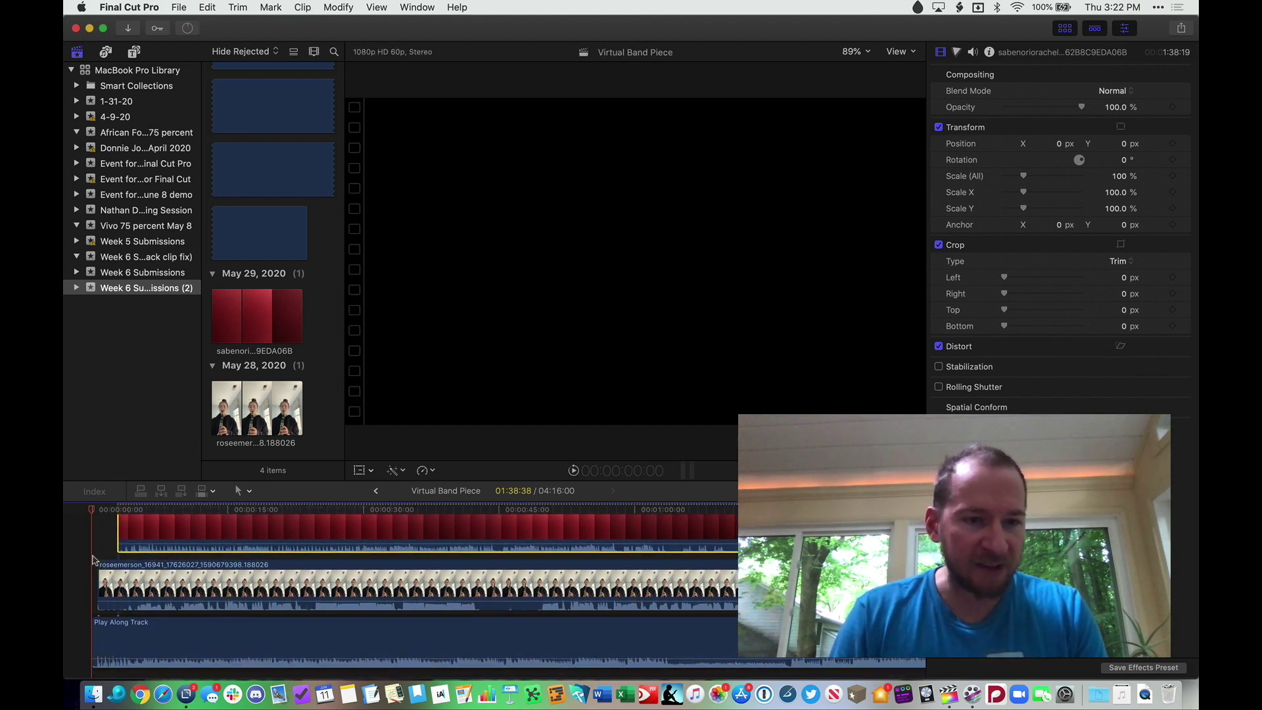
scroll(92, 559, "up", 1)
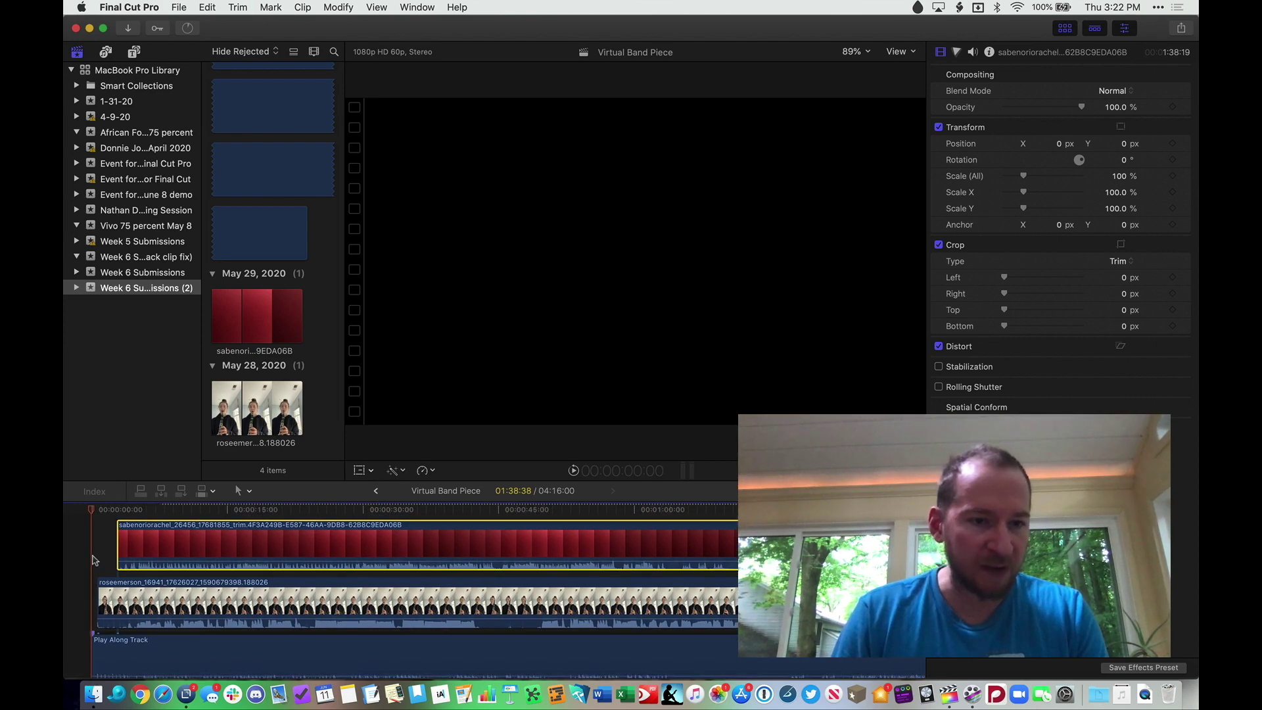
Add a marker at the start of the Play Along Track
key("m")
left_click(102, 545)
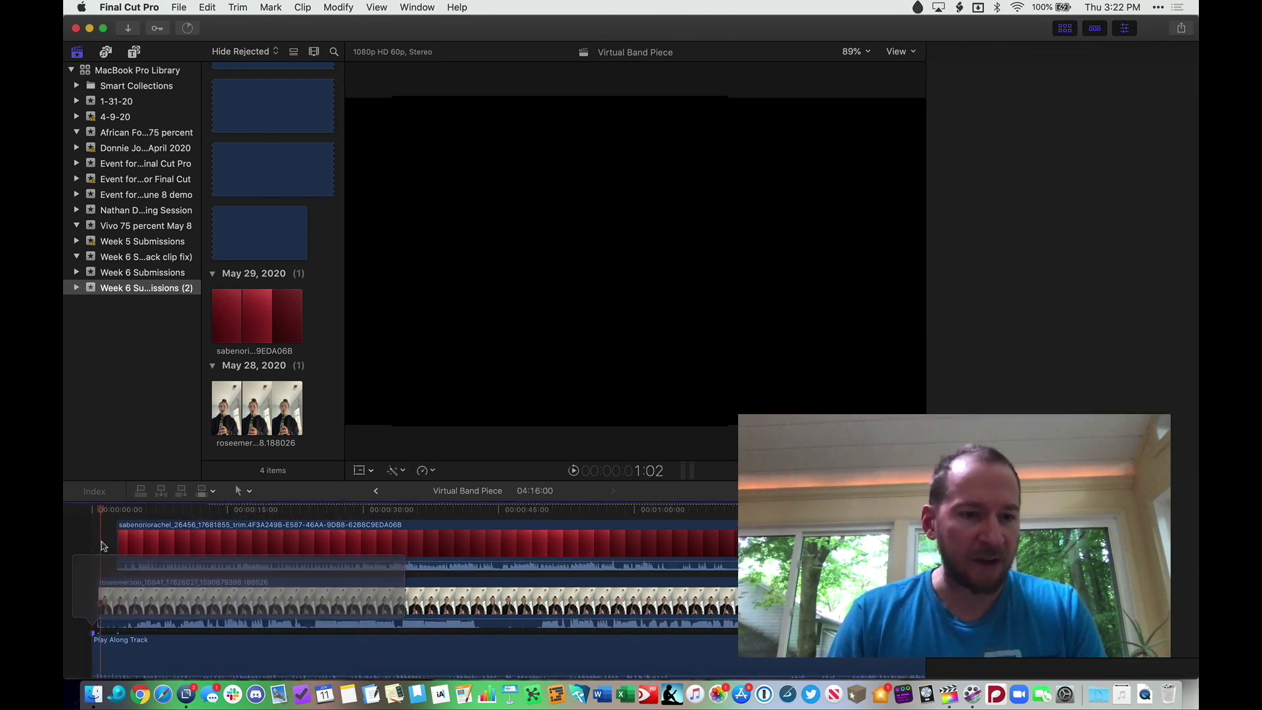
left_click_drag(103, 546, 94, 556)
left_click(92, 552)
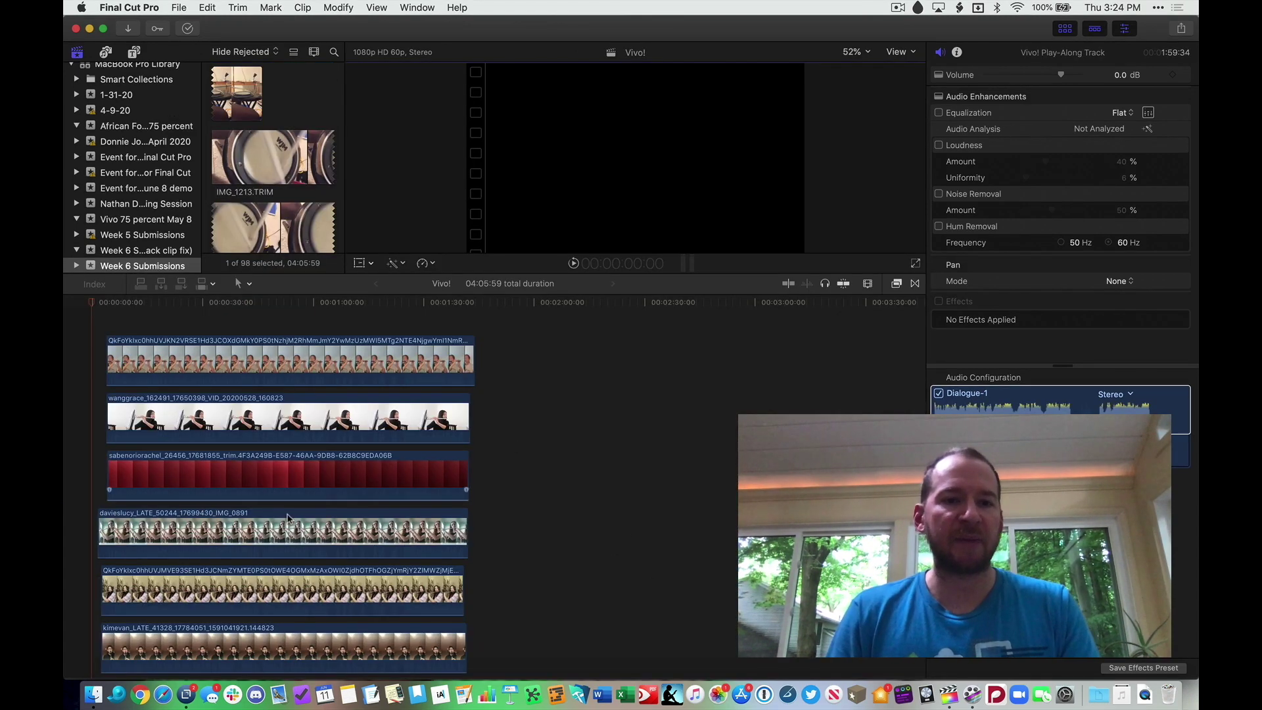
Review the stacked student clips in the Vivo! project, play the opening of the video grid, and return to the start
scroll(292, 540, "down", 10)
scroll(292, 541, "down", 15)
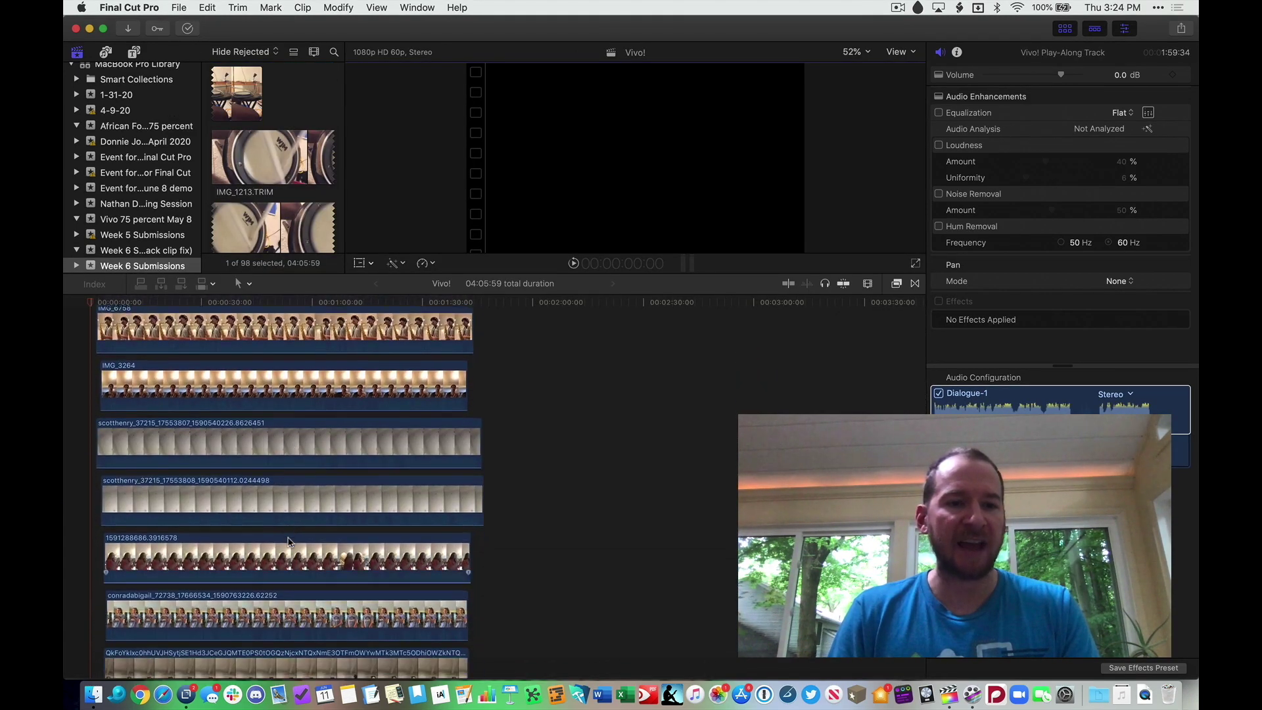
scroll(287, 542, "up", 20)
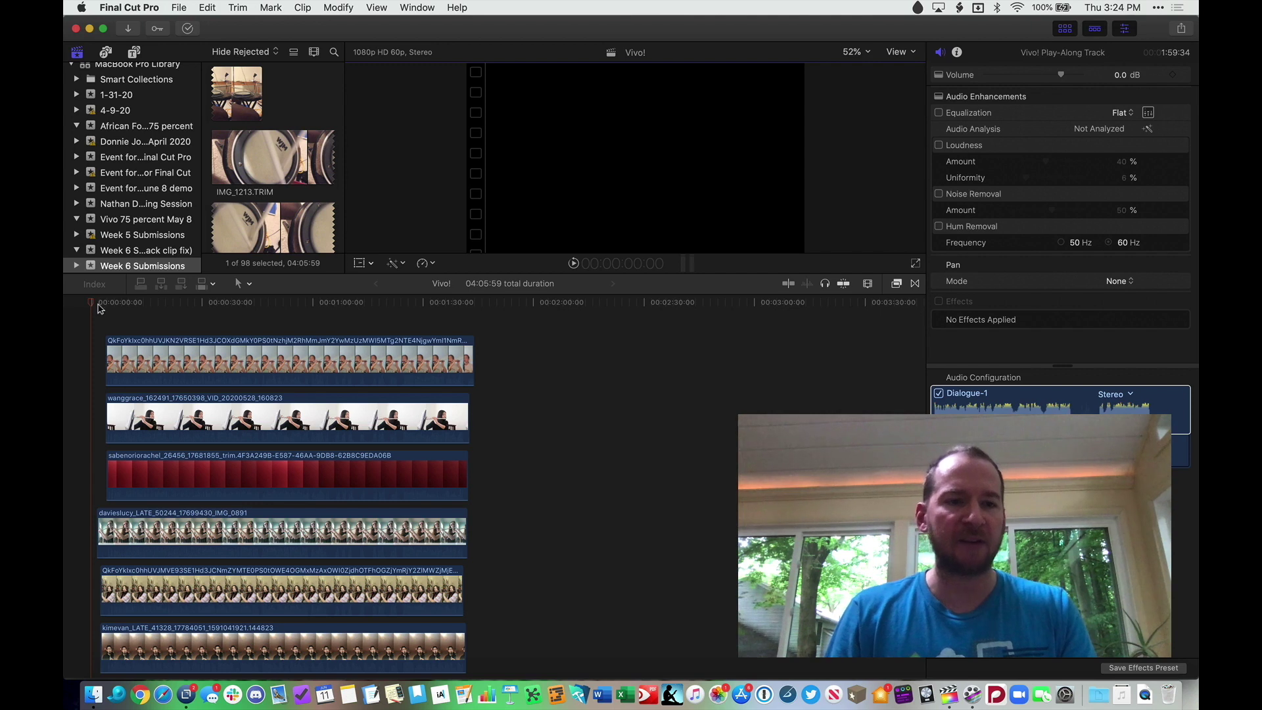
left_click(99, 309)
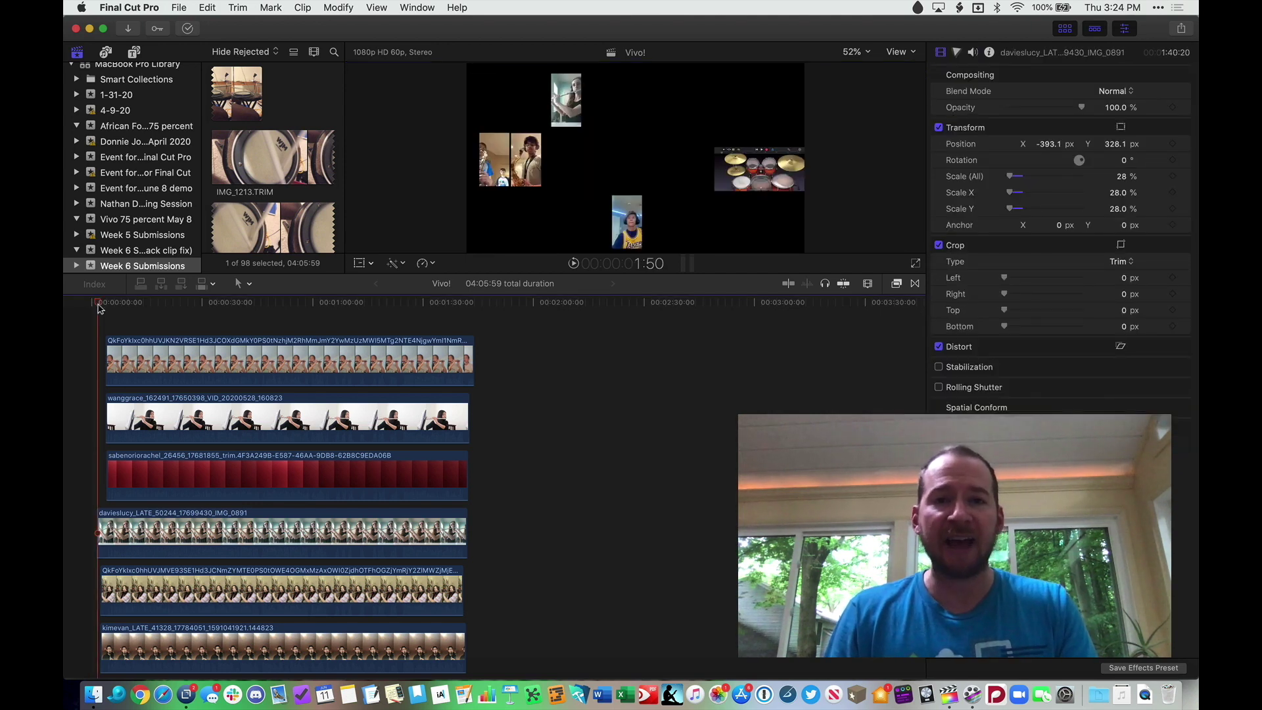
key("space")
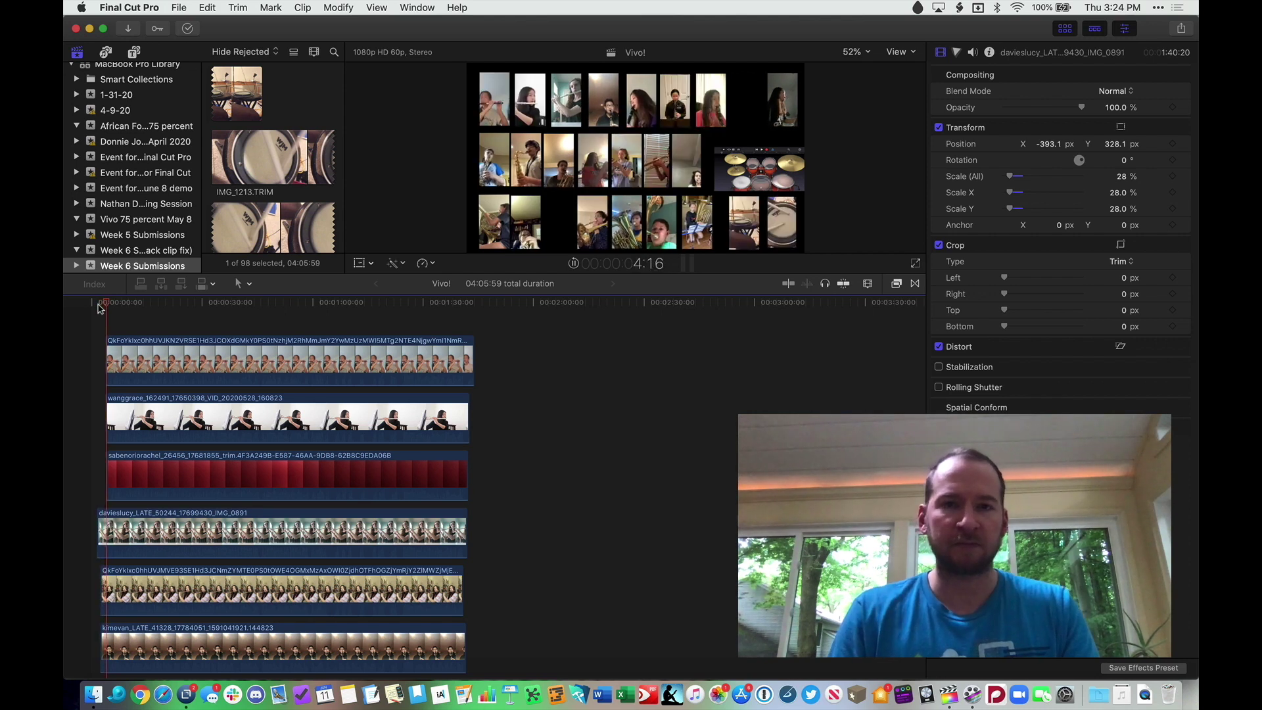
key("space")
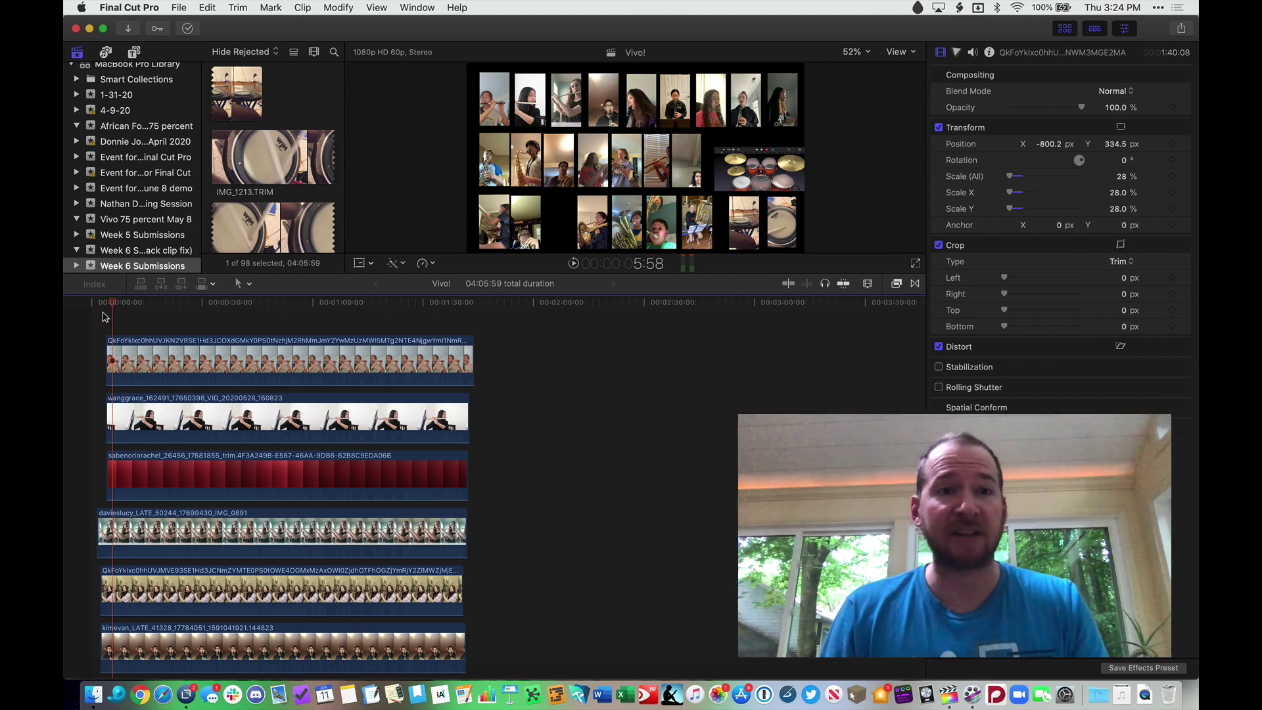
key("Home")
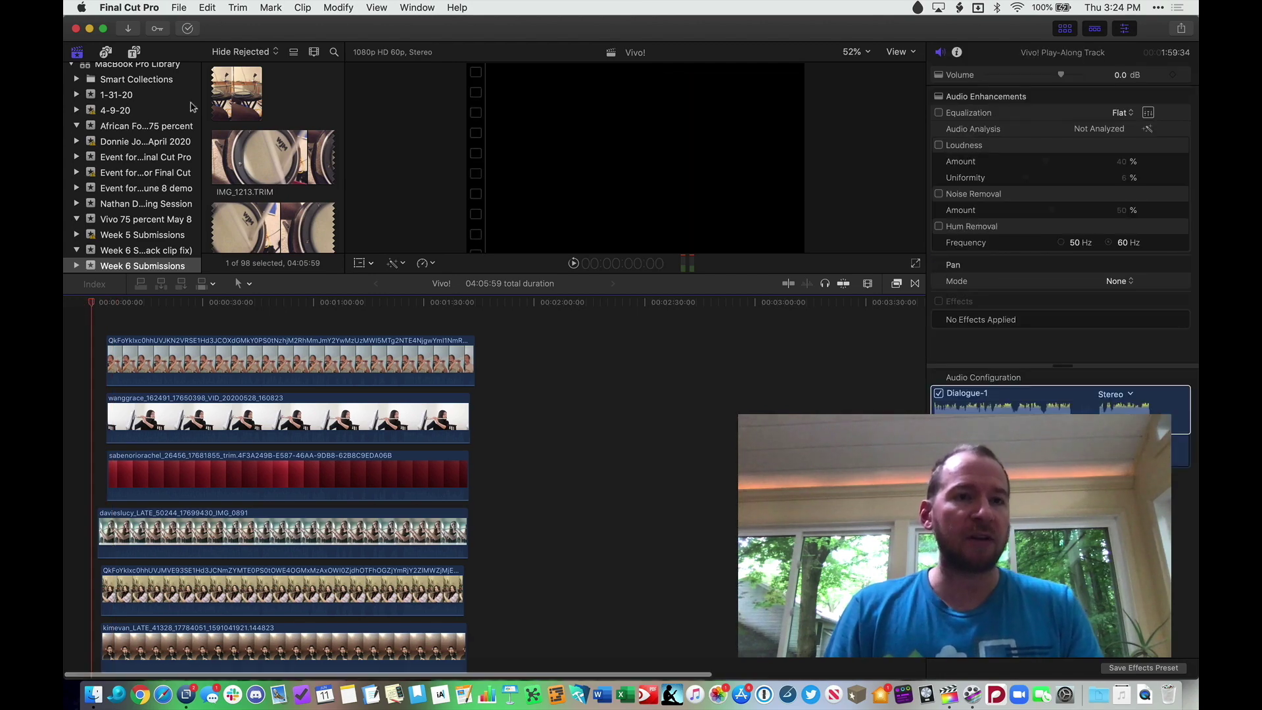
Start an XML export of the Vivo! project from Final Cut Pro
left_click(179, 7)
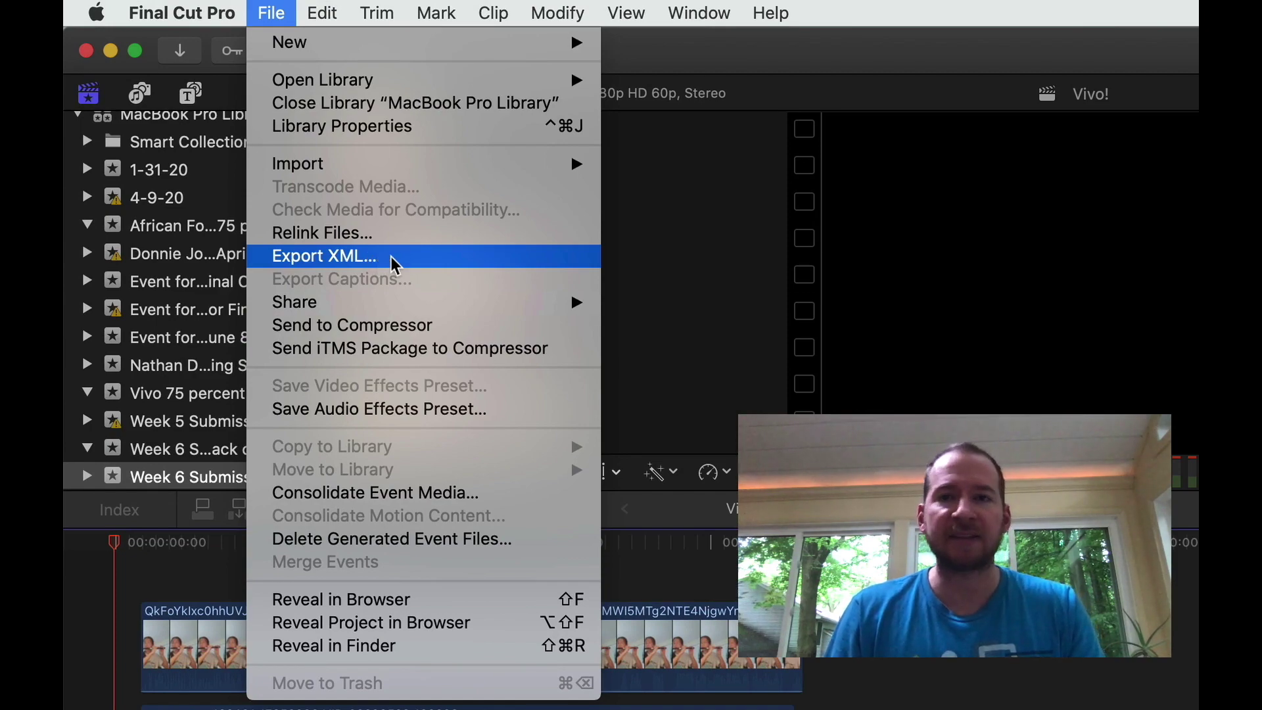
left_click(391, 262)
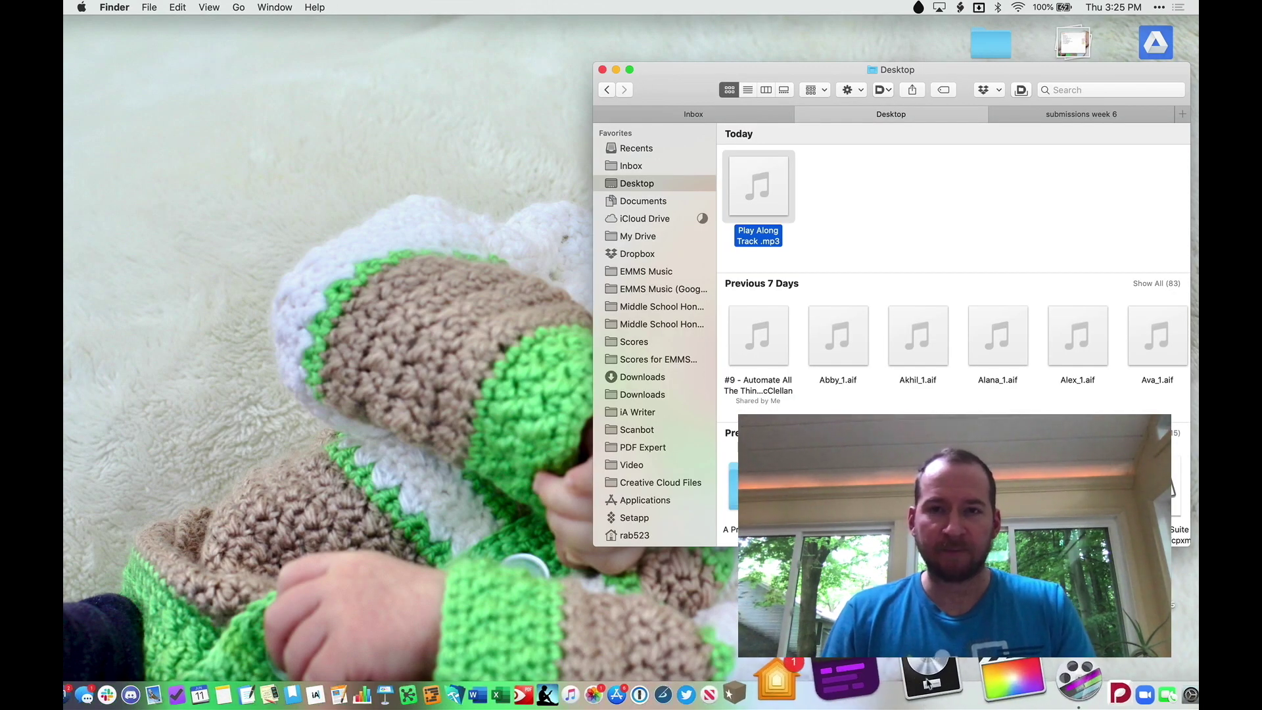
Switch to Logic Pro X, enlarge the Vivo for Final Cut Import window, and look up the Final Cut Pro XML import option
left_click(928, 685)
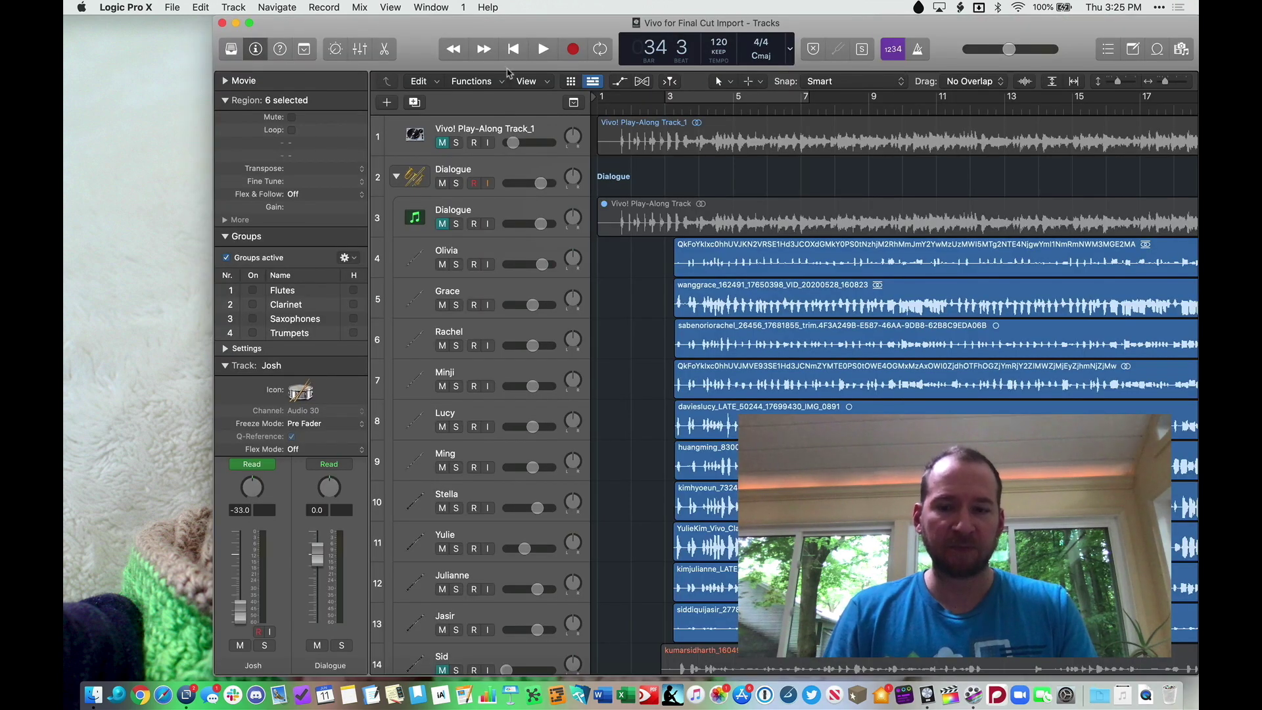
double_click(508, 71)
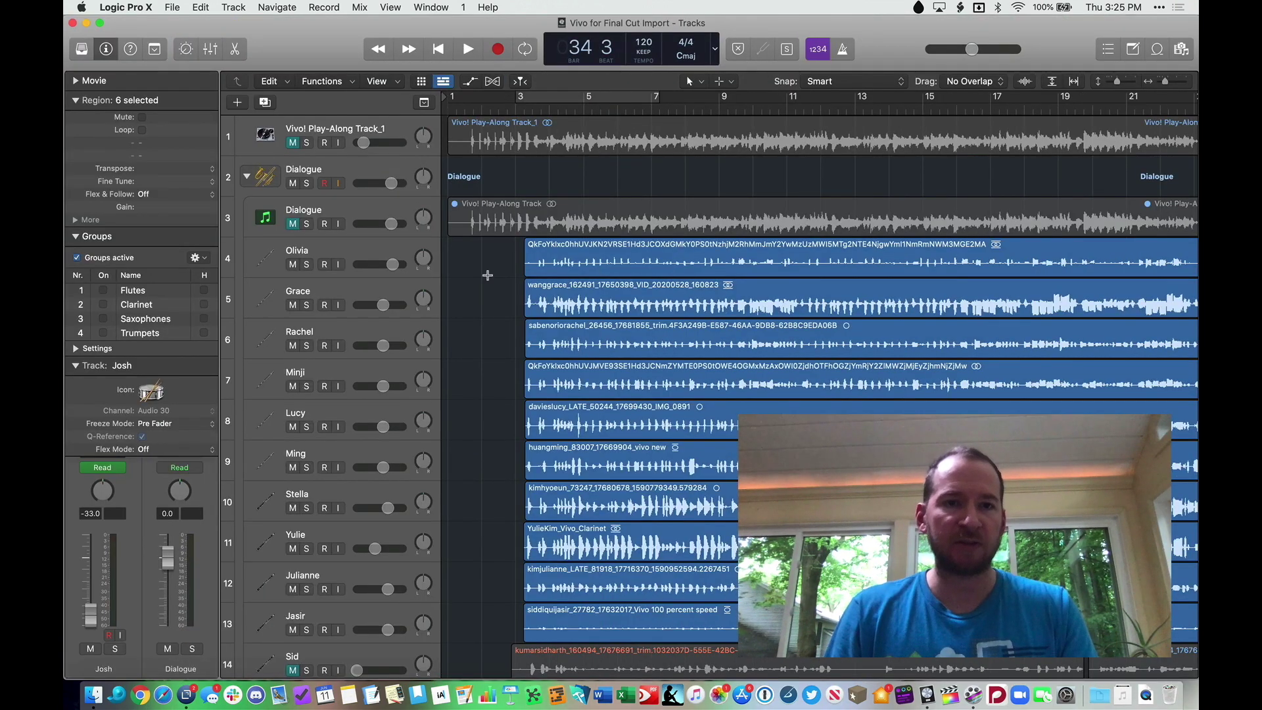
left_click(174, 8)
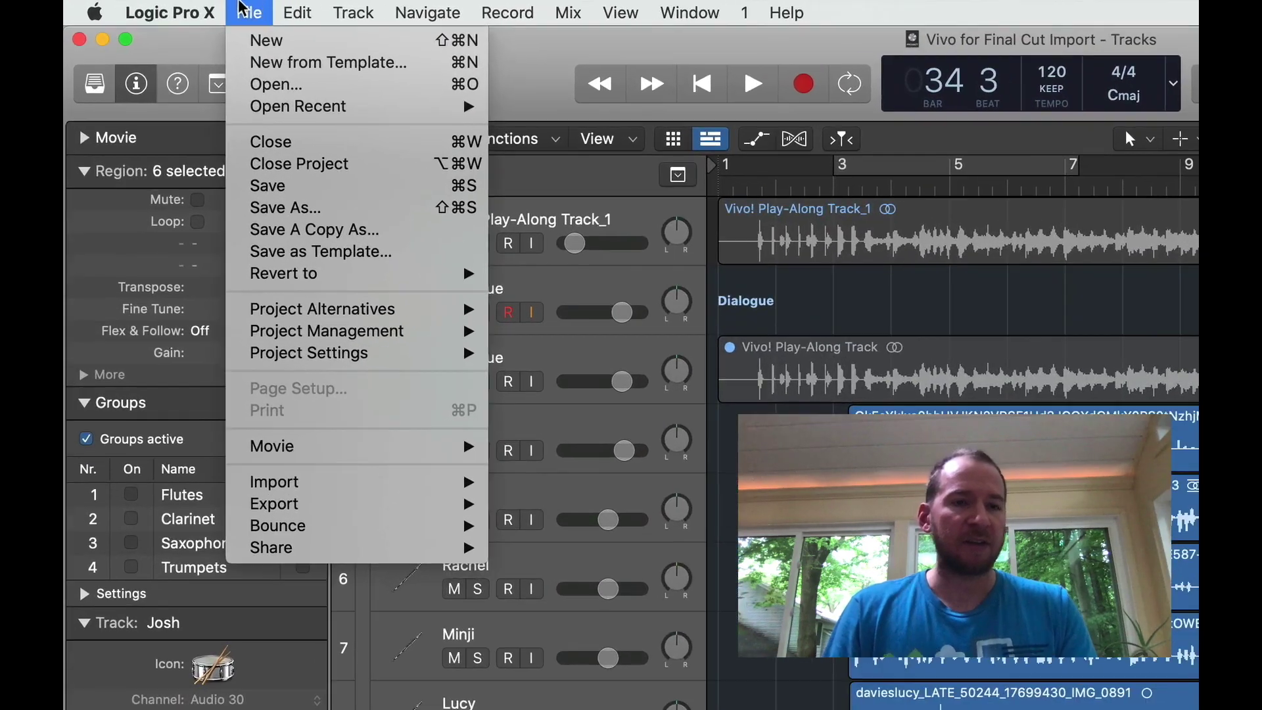
mouse_move(318, 482)
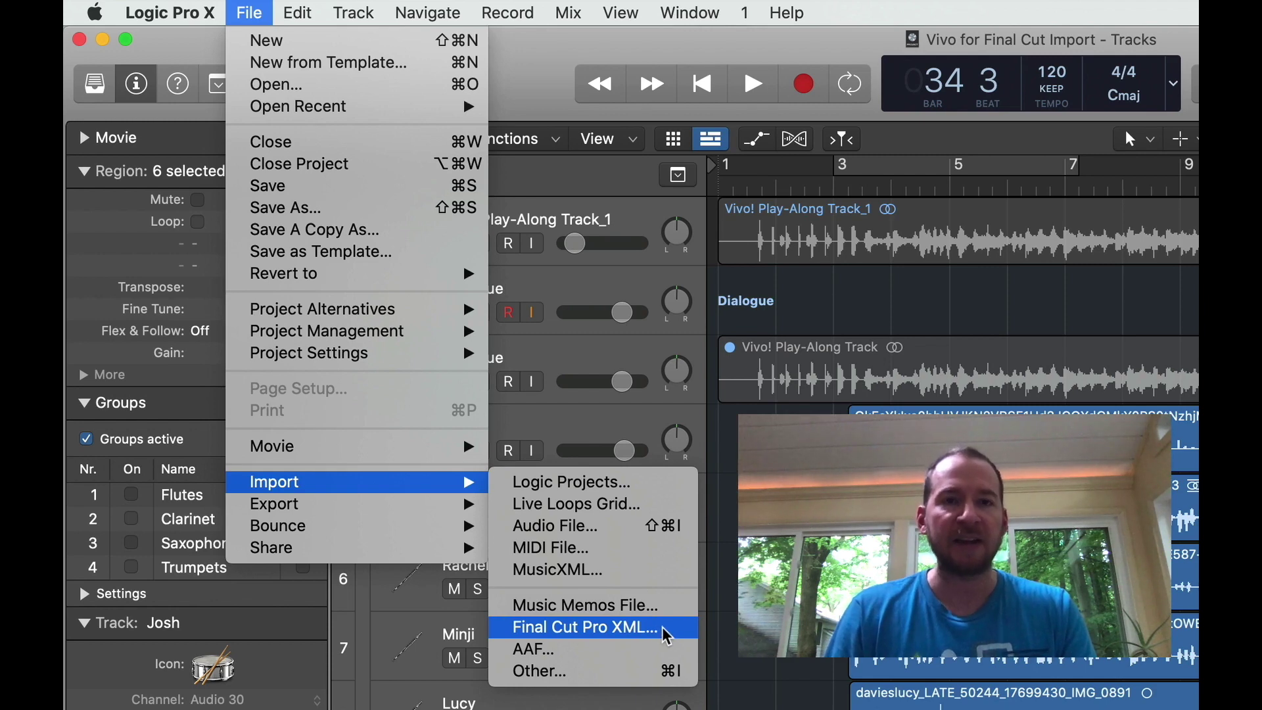
left_click(535, 43)
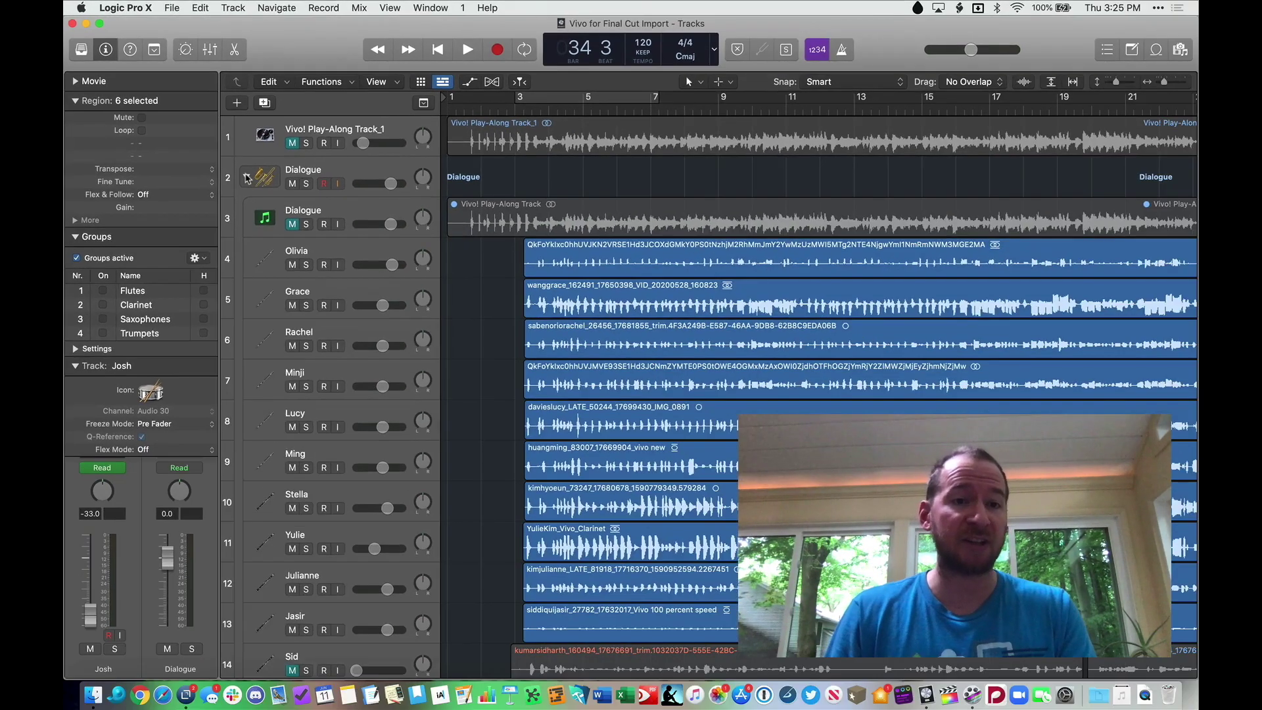
Collapse and re-expand the Dialogue track stack to examine the individual student audio tracks inside it
left_click(376, 300)
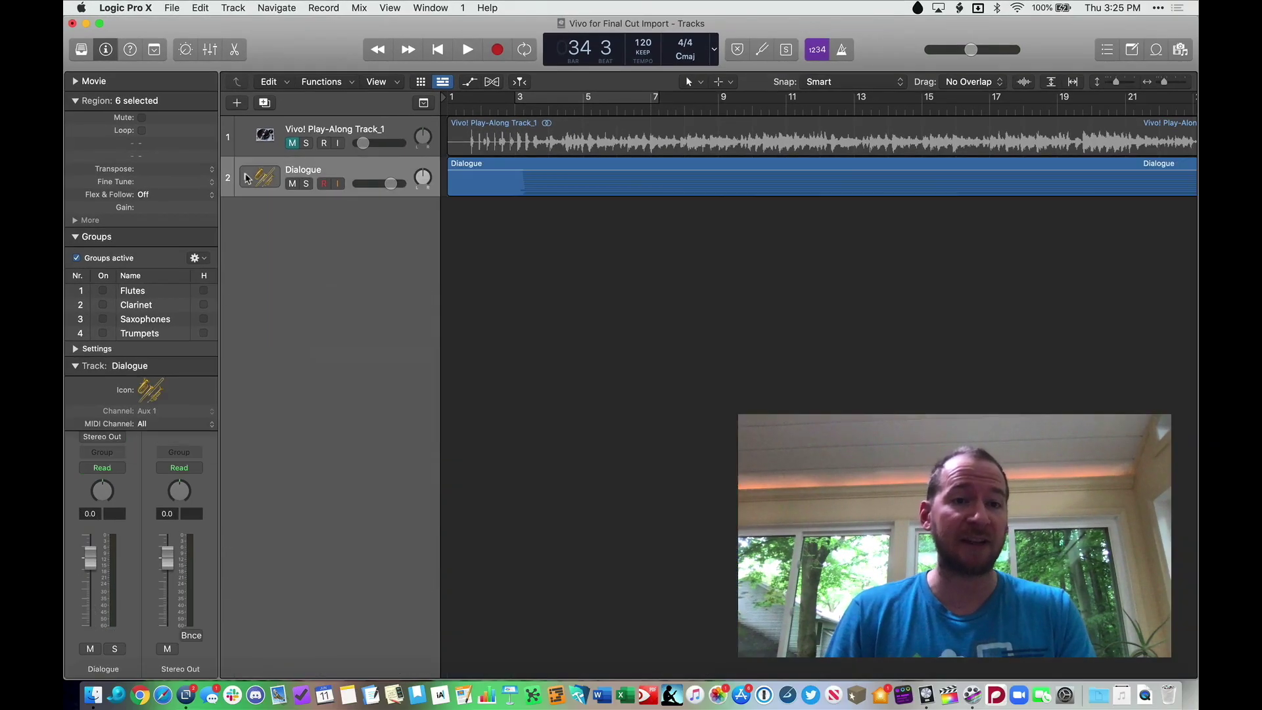
left_click(245, 178)
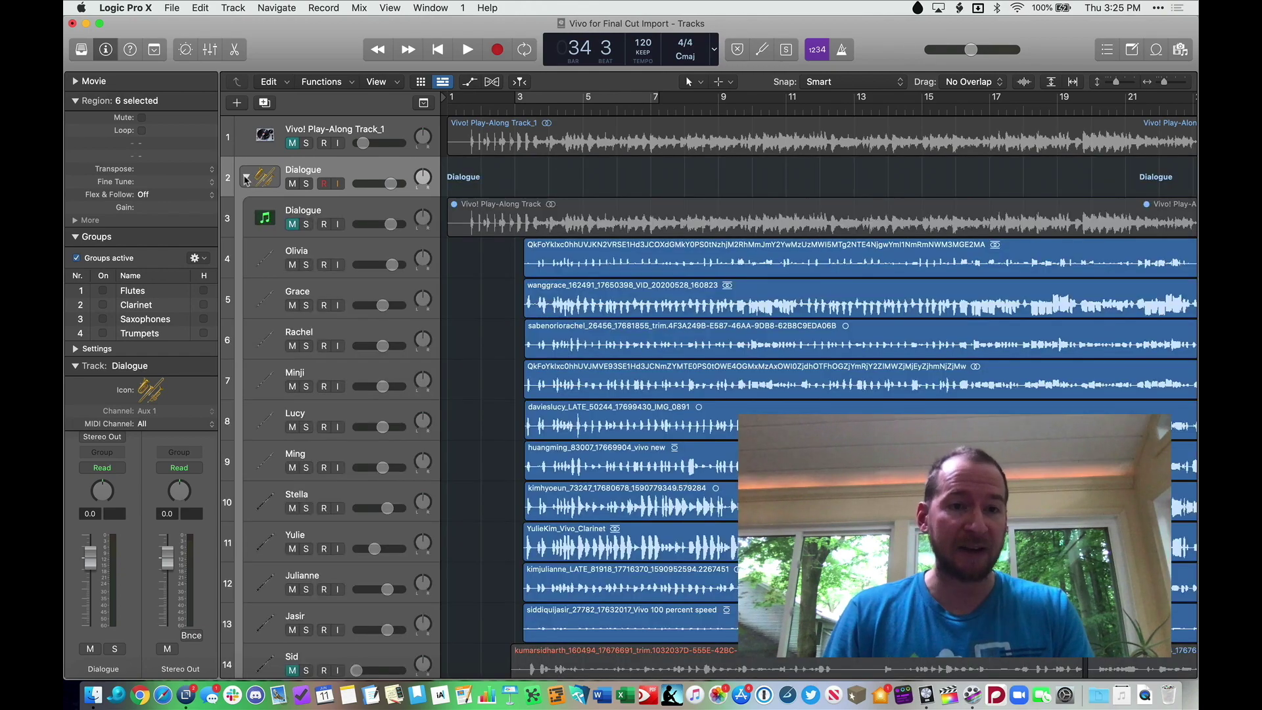
scroll(336, 304, "down", 10)
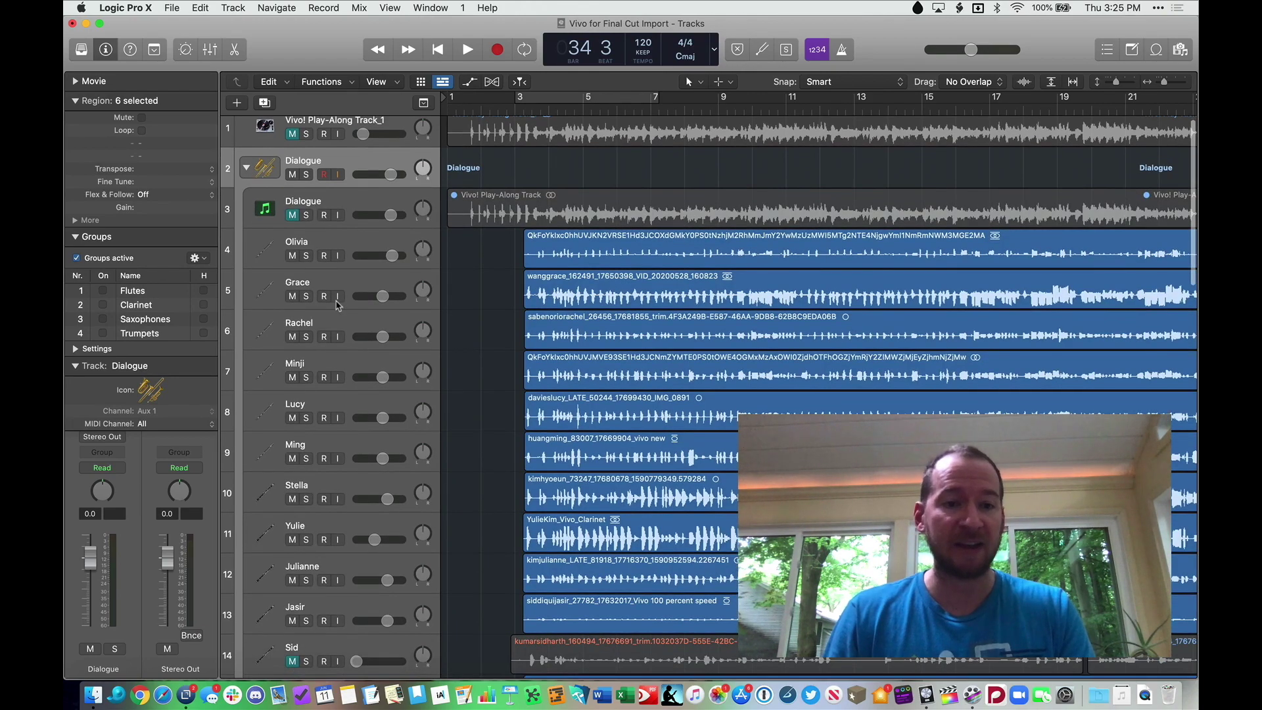
Browse the wind instrument icons offered for the first flute student's track and close the icon chooser without changing the icon
scroll(336, 304, "up", 10)
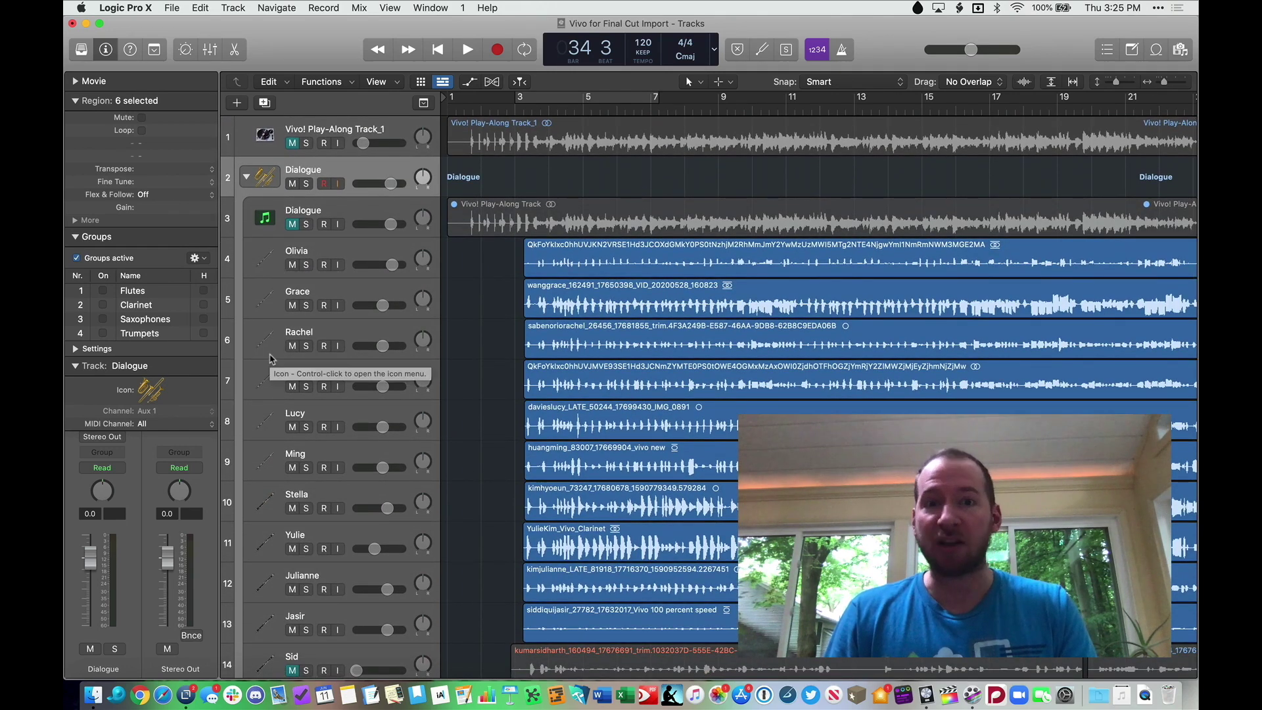
left_click(265, 260)
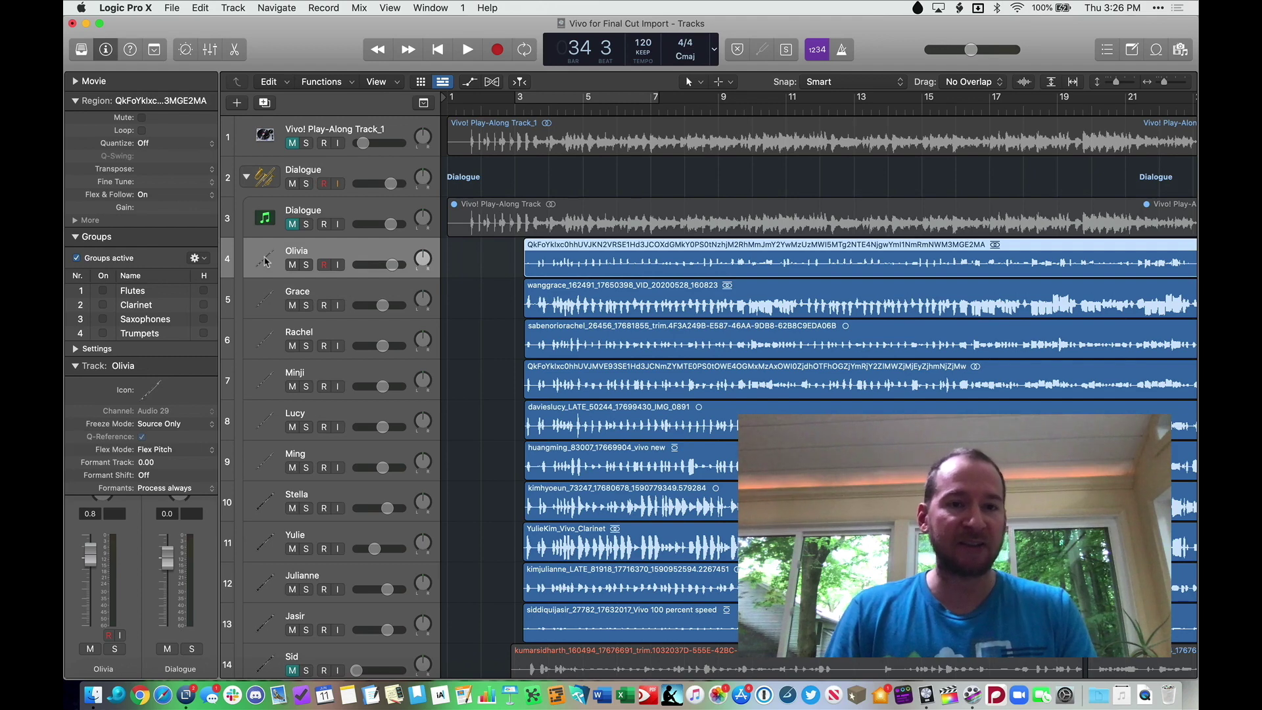
left_click(265, 258, "ctrl")
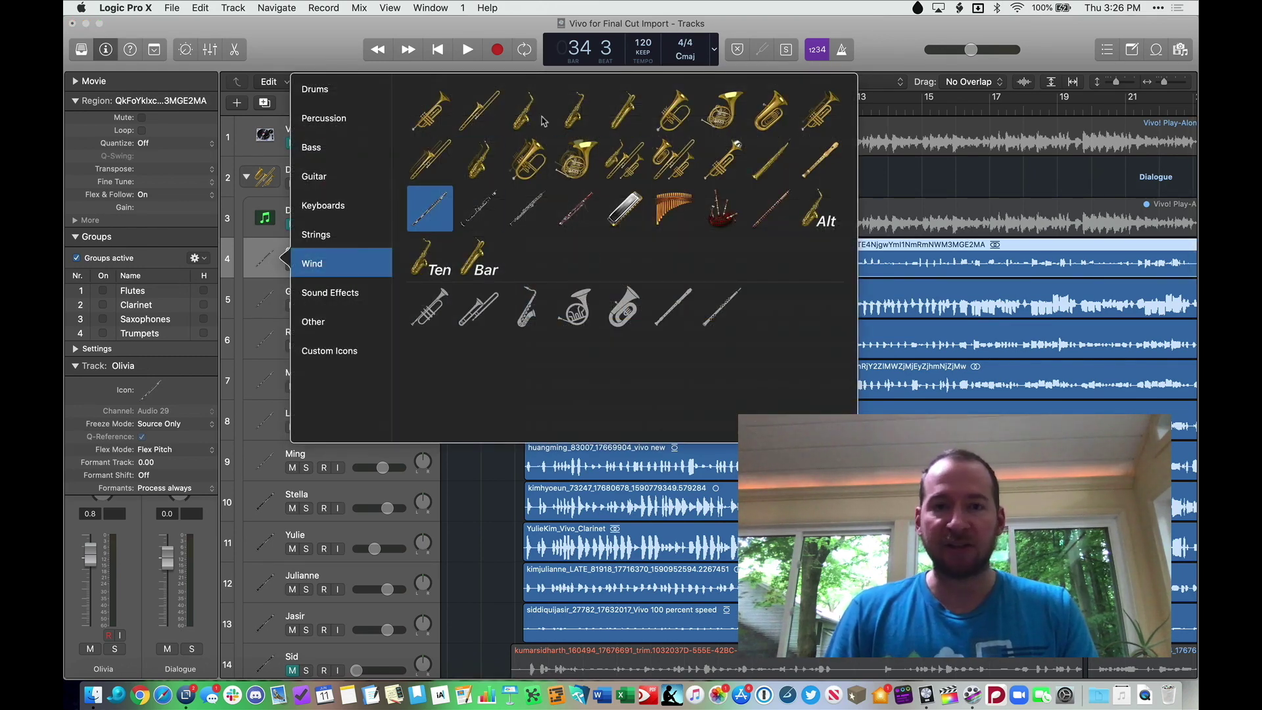
left_click(287, 50)
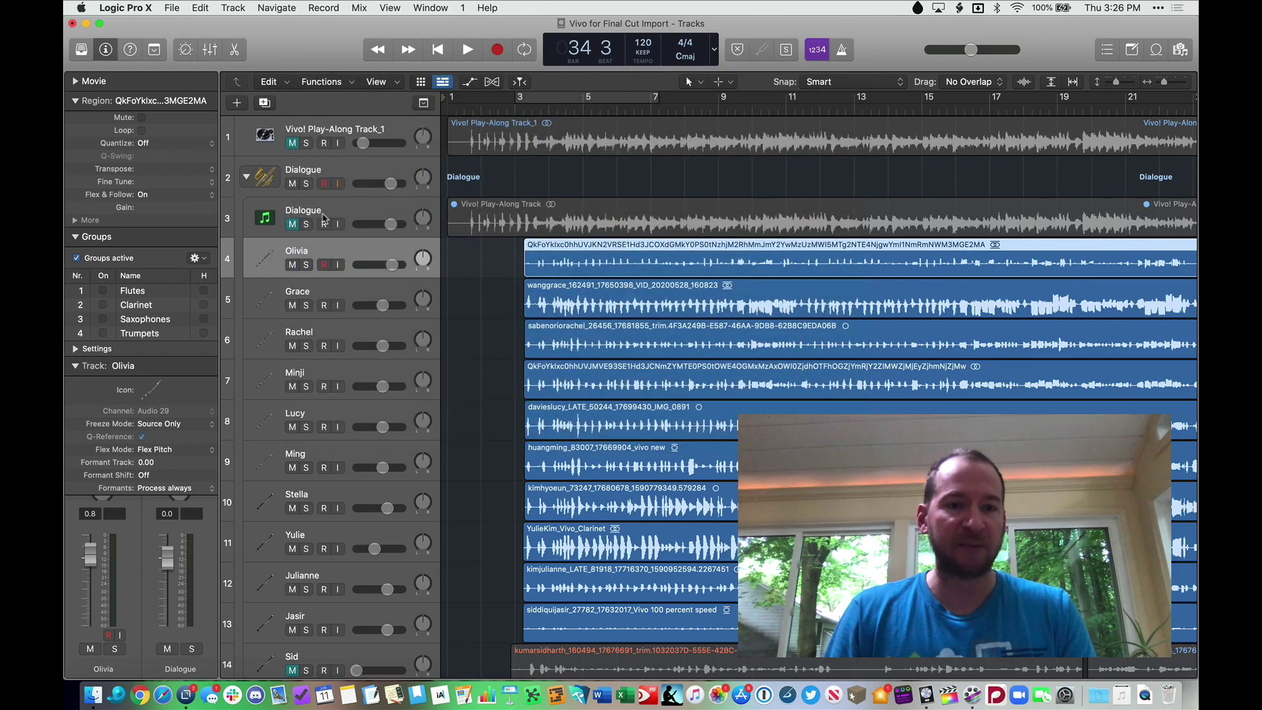
scroll(254, 393, "down", 10)
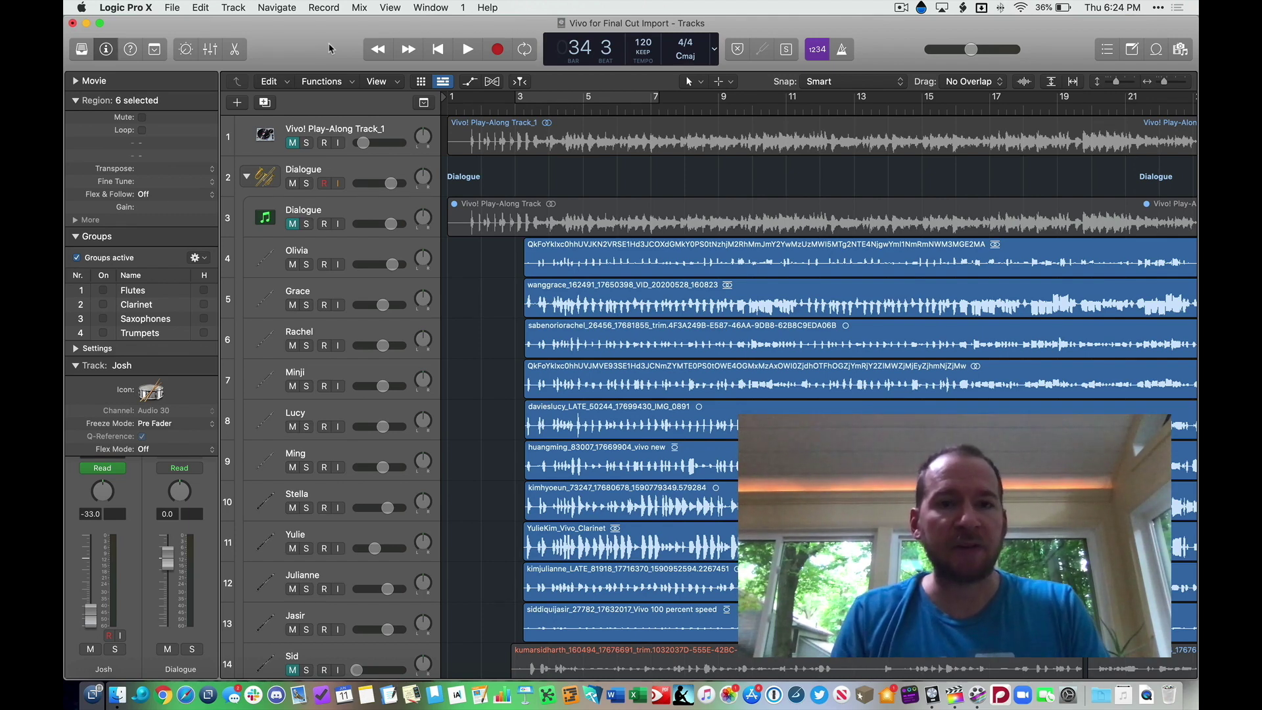
Select all six flute student tracks in the Dialogue stack and open the Group Settings after looking them up in the help search
left_click(349, 248)
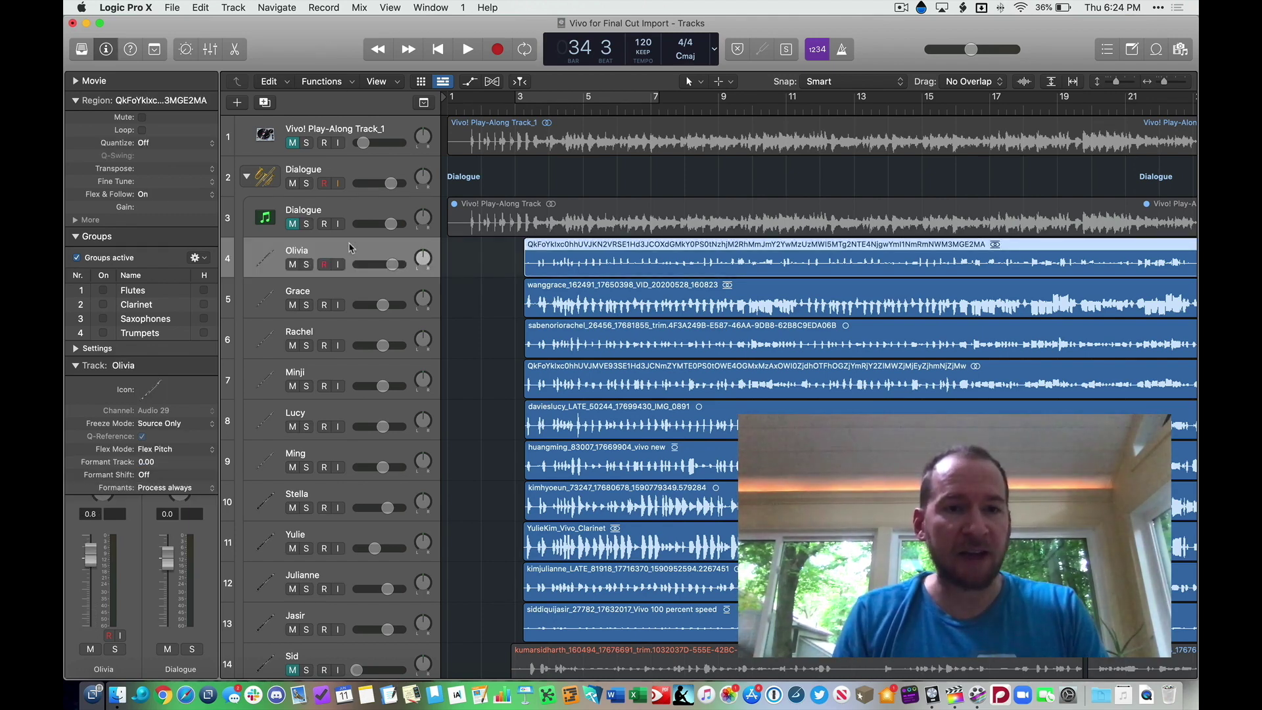
left_click(352, 290, "shift")
left_click(352, 331, "shift")
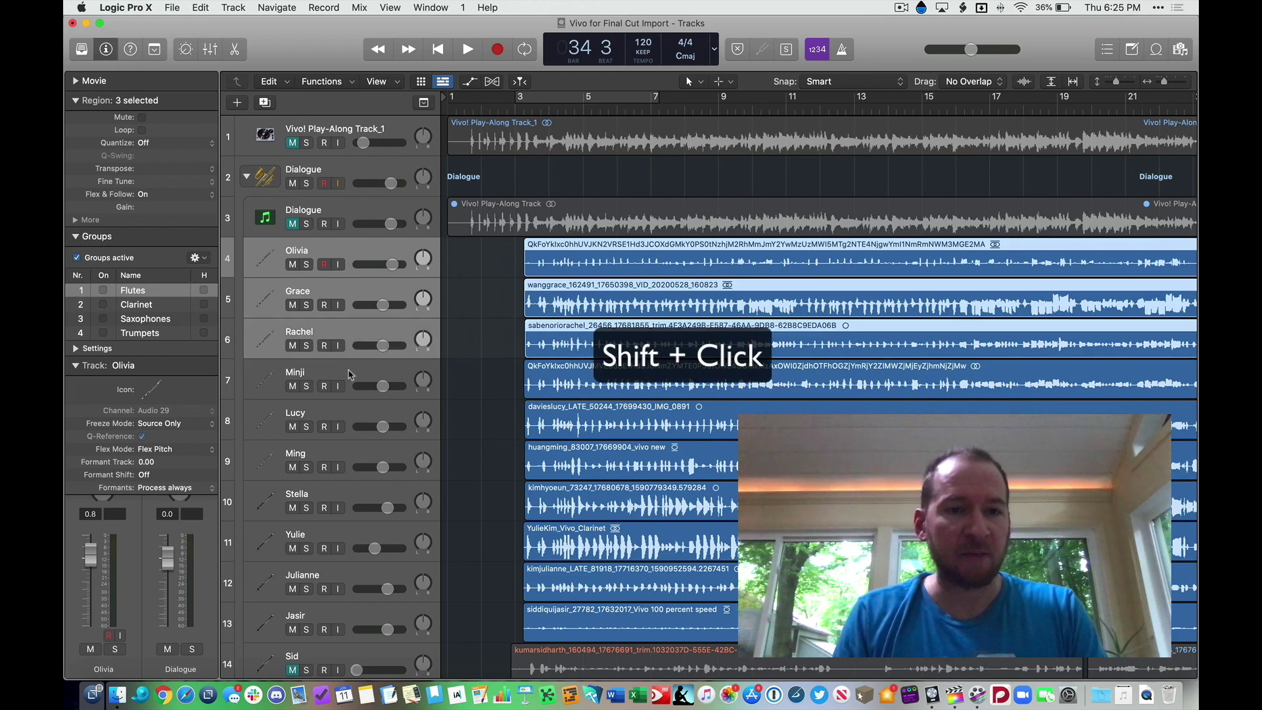
left_click(349, 374, "shift")
left_click(349, 412, "shift")
left_click(353, 453, "shift")
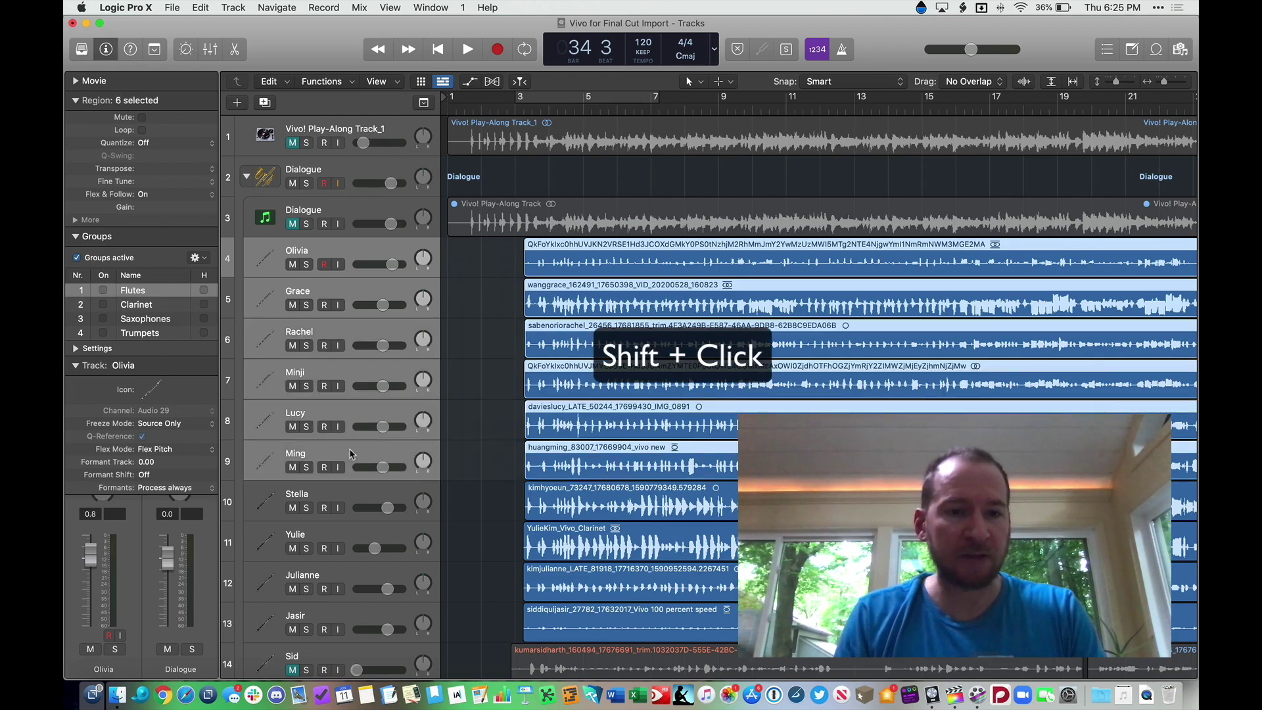
left_click(487, 8)
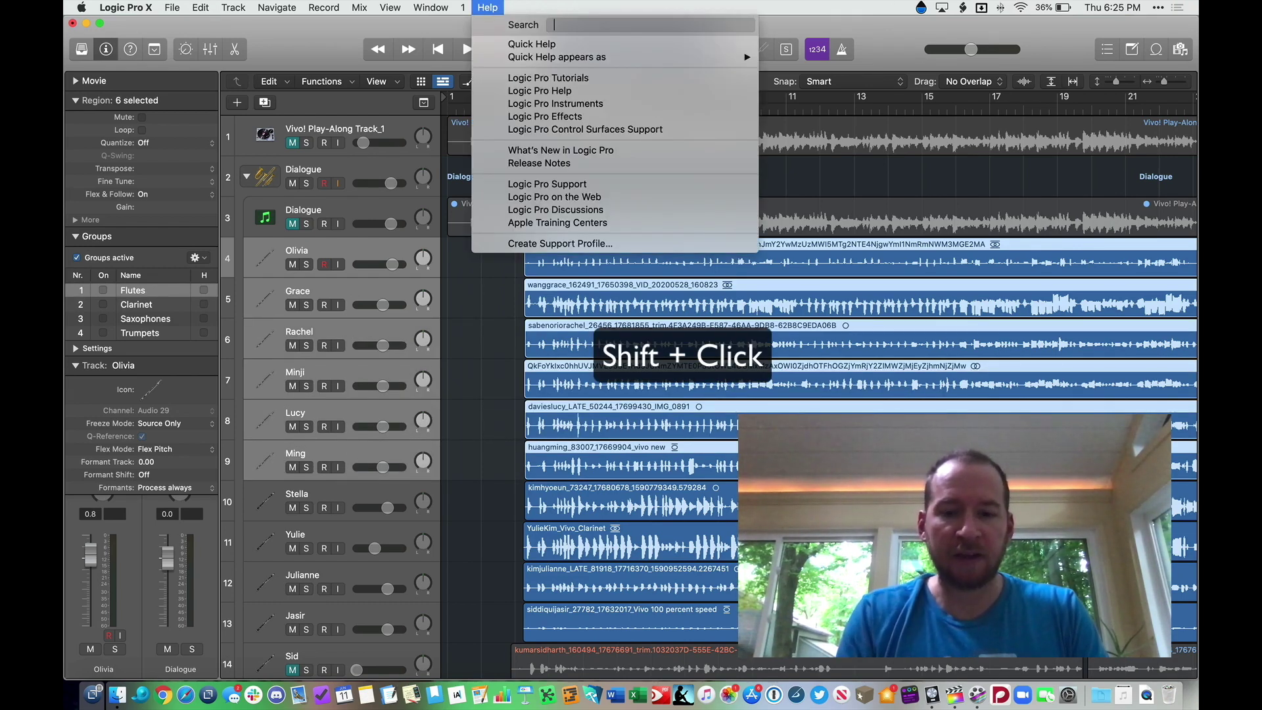
type("group")
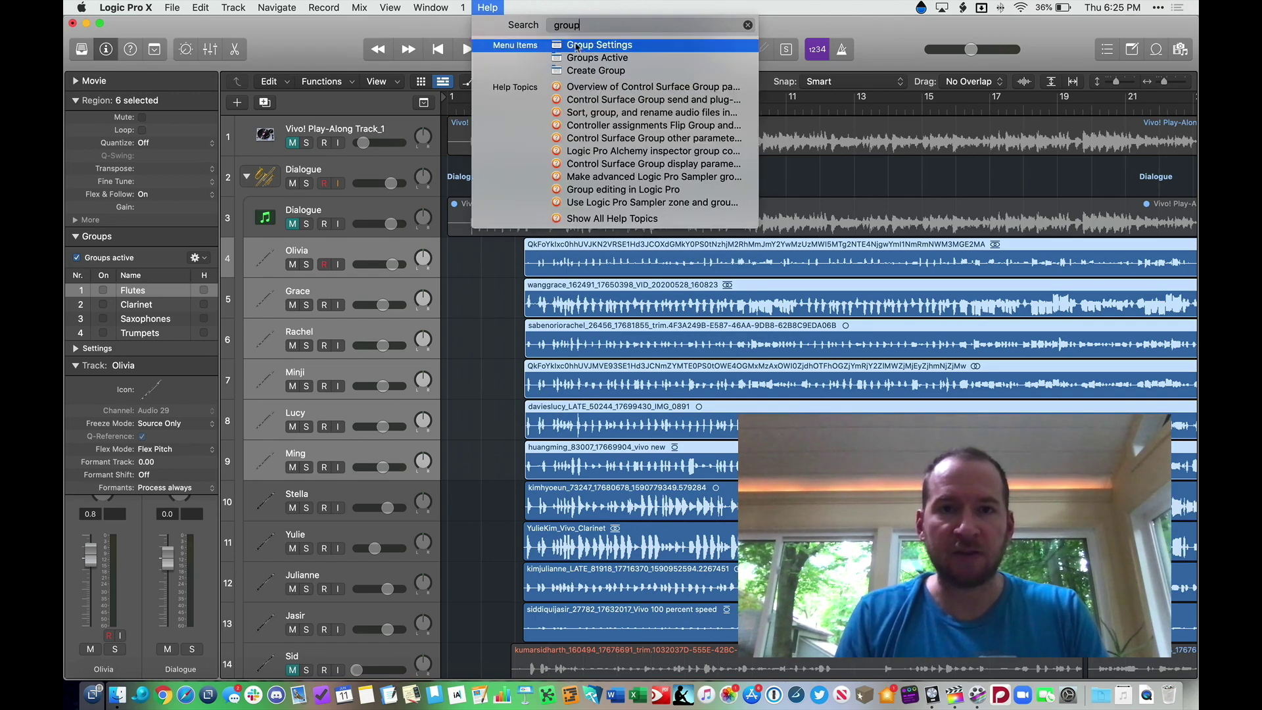
mouse_move(594, 71)
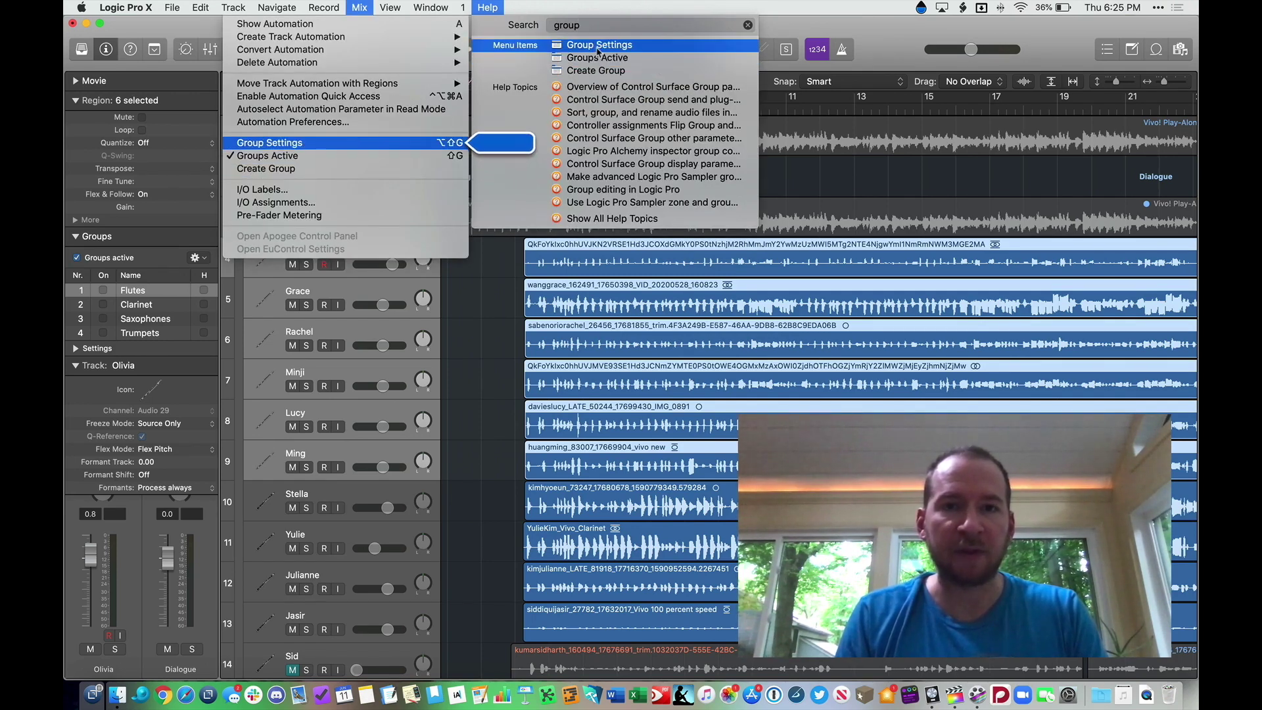
left_click(597, 48)
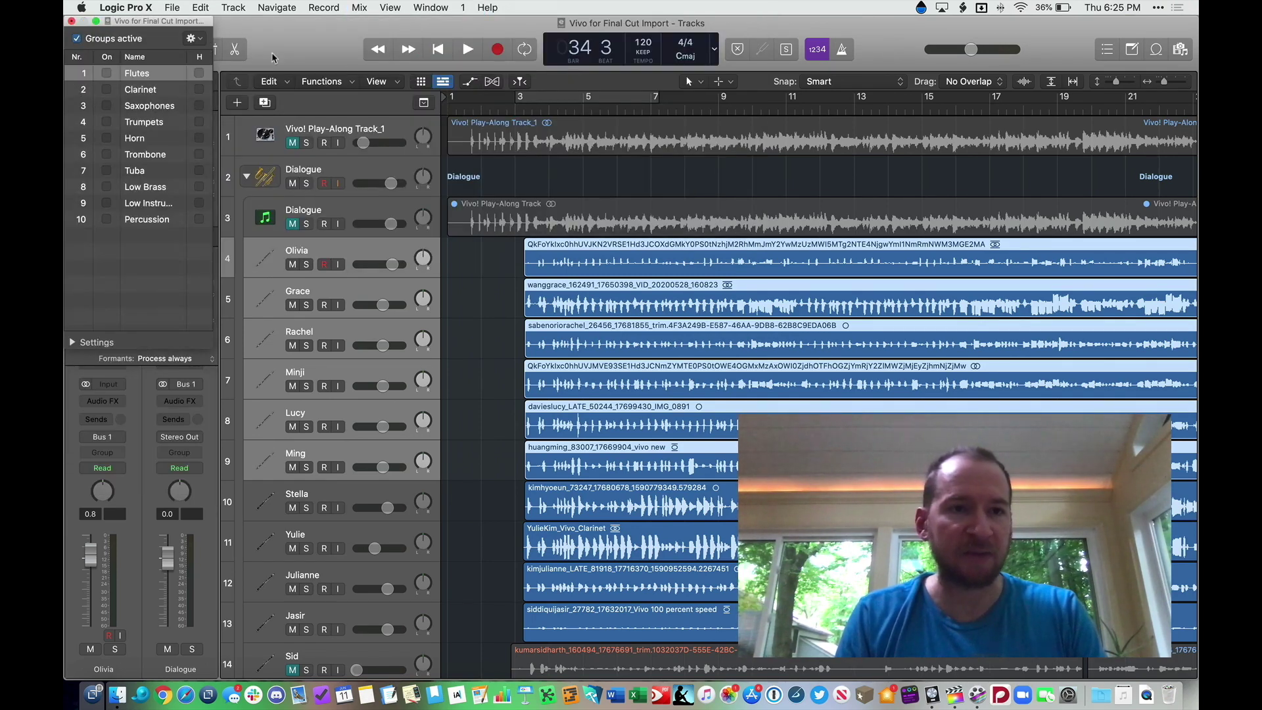
Turn on the Flutes group, raise the grouped tracks' volume slightly together, and close the groups window
left_click(105, 73)
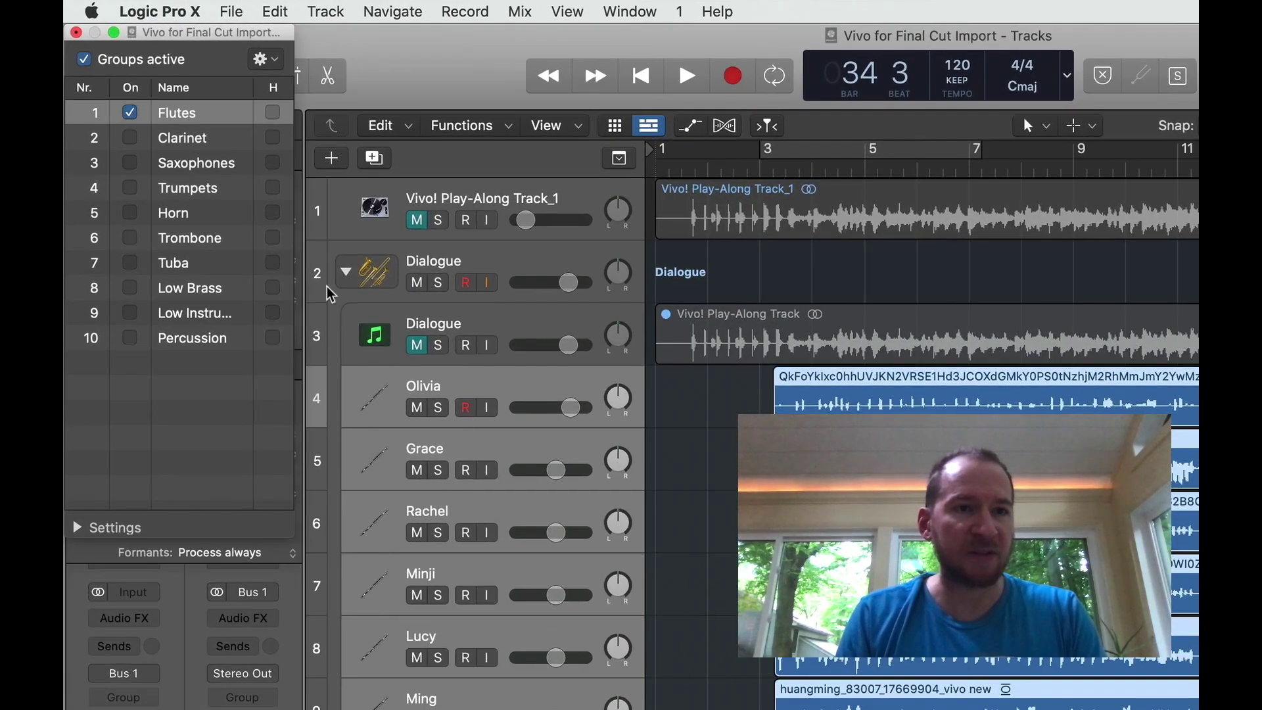
mouse_move(555, 478)
left_mouse_down()
mouse_move(538, 478)
mouse_move(558, 470)
left_mouse_up()
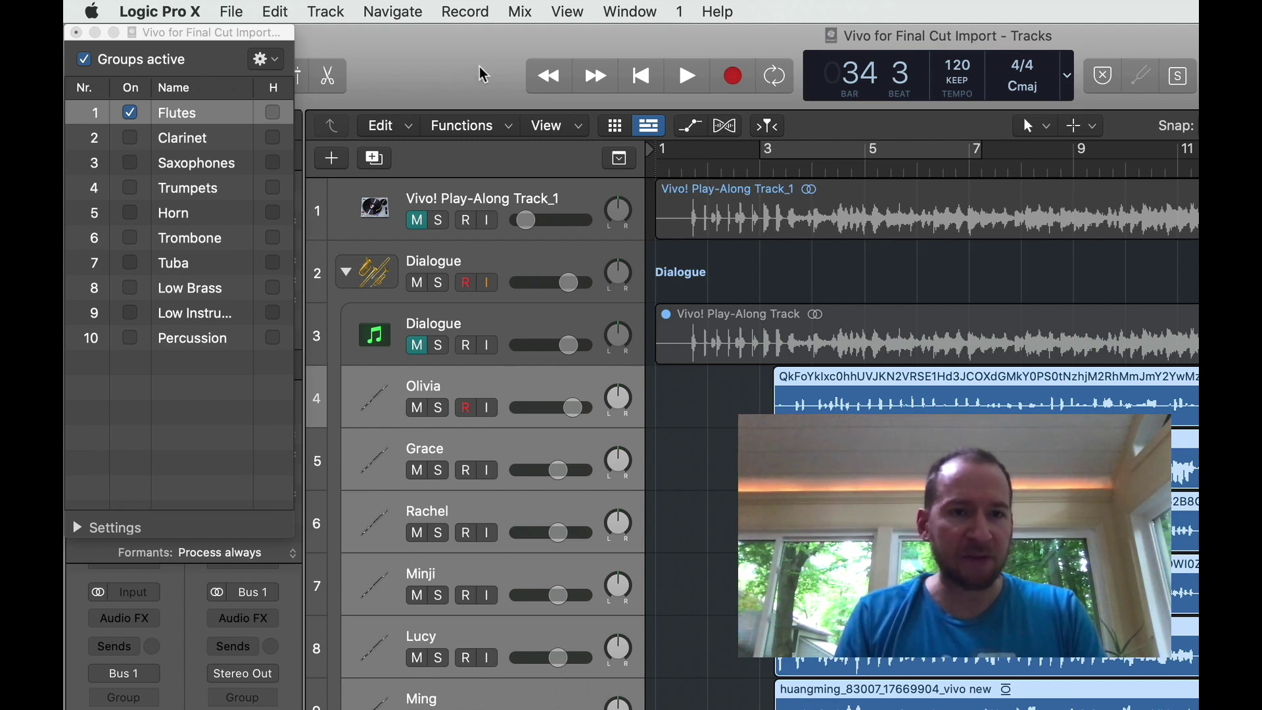
left_click(76, 33)
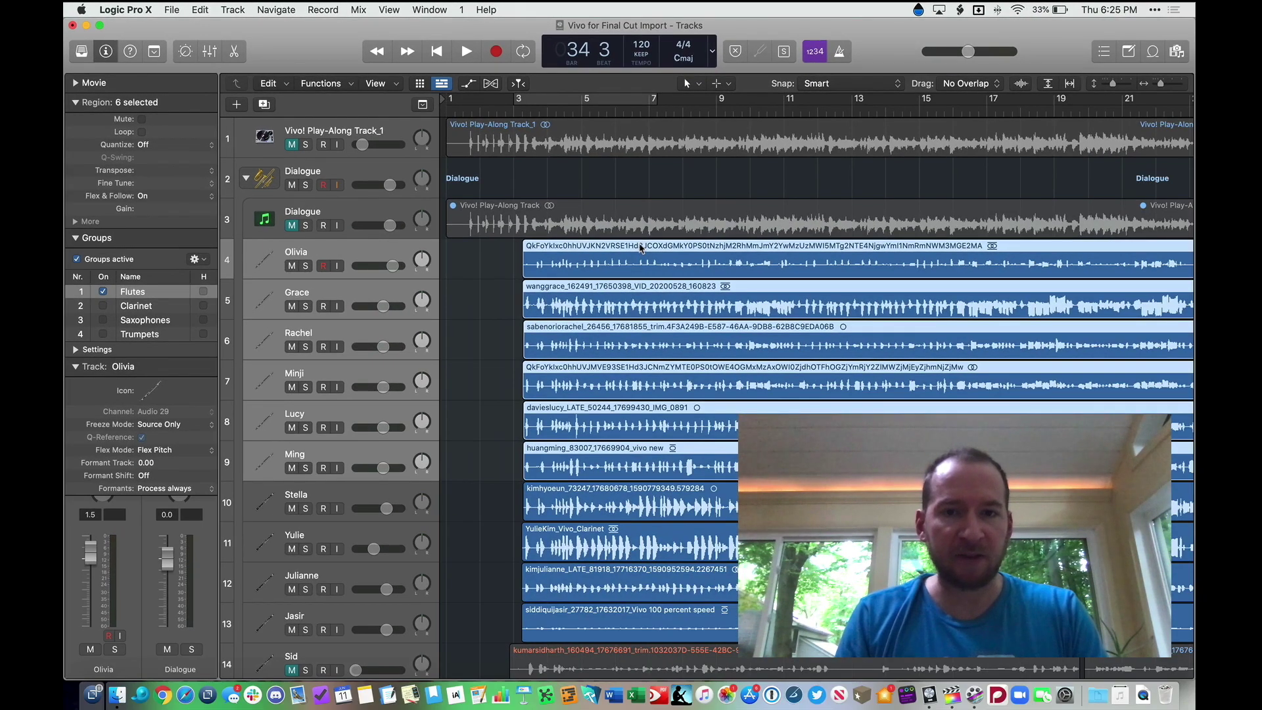
Open the first flute region in the audio editor, enlarge the editor, and review the flex modes while keeping Flex Pitch
double_click(641, 249)
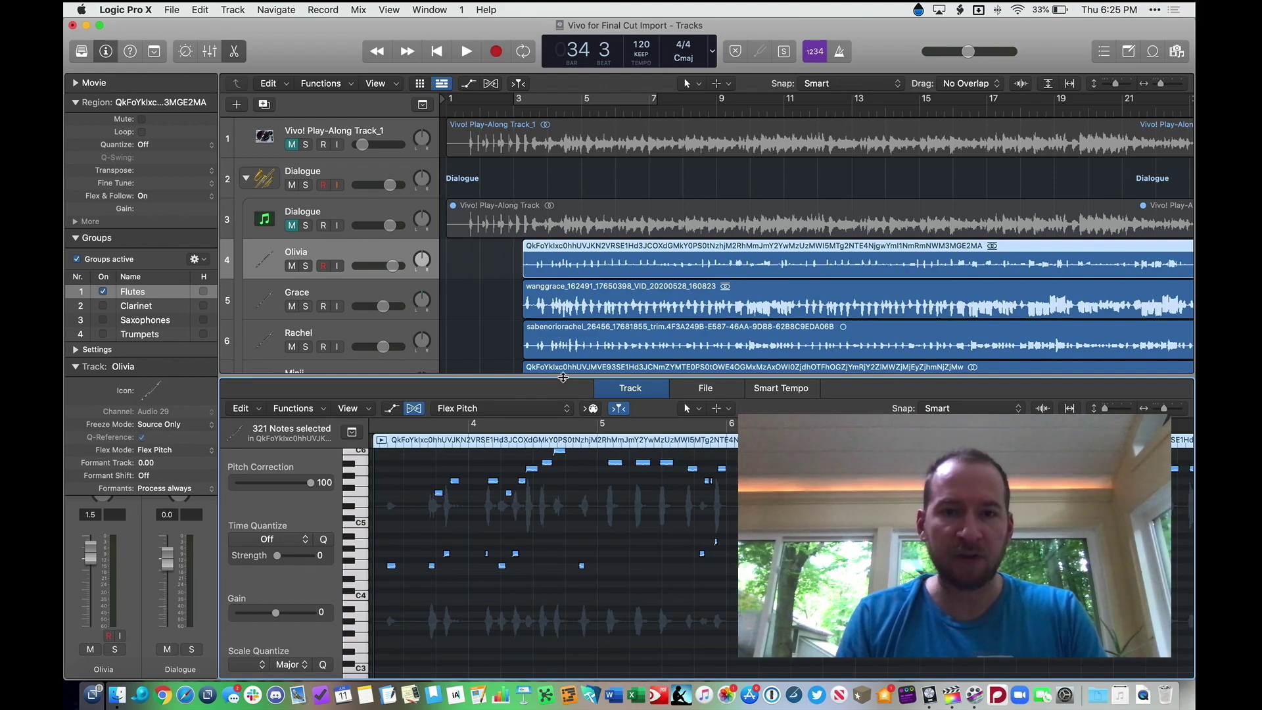
left_click_drag(563, 377, 562, 287)
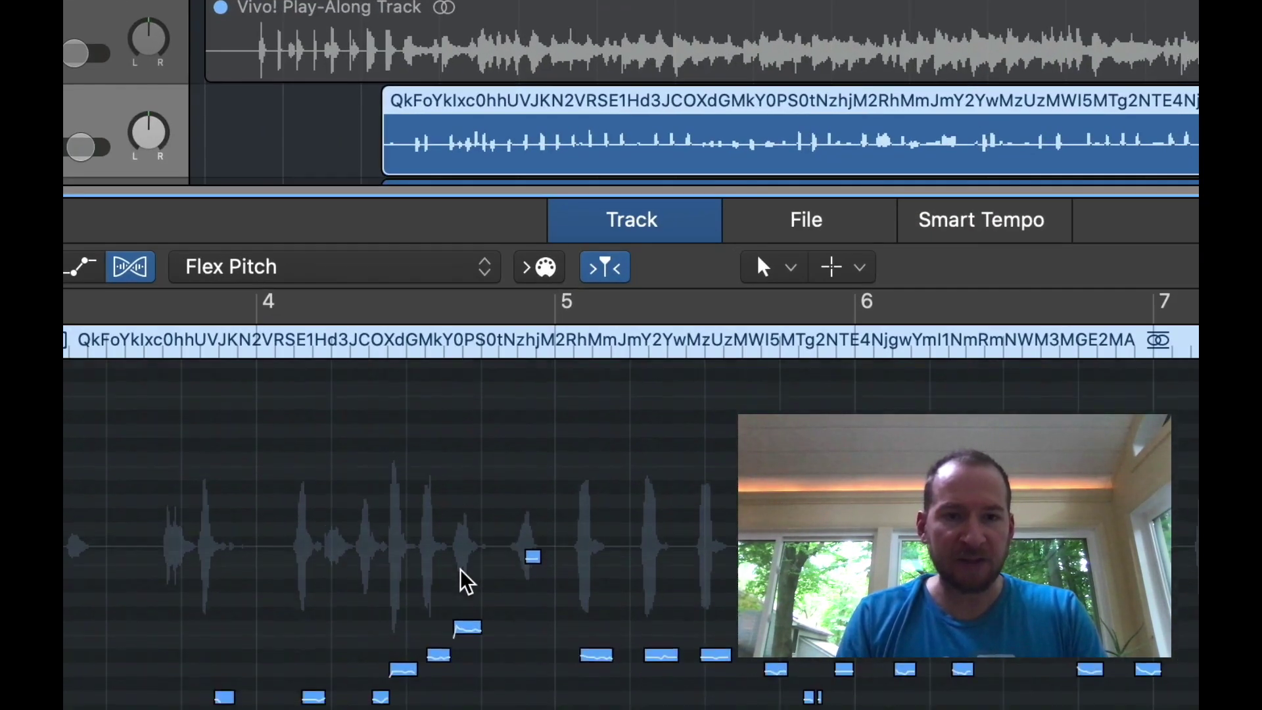
left_click(559, 457)
left_click(398, 270)
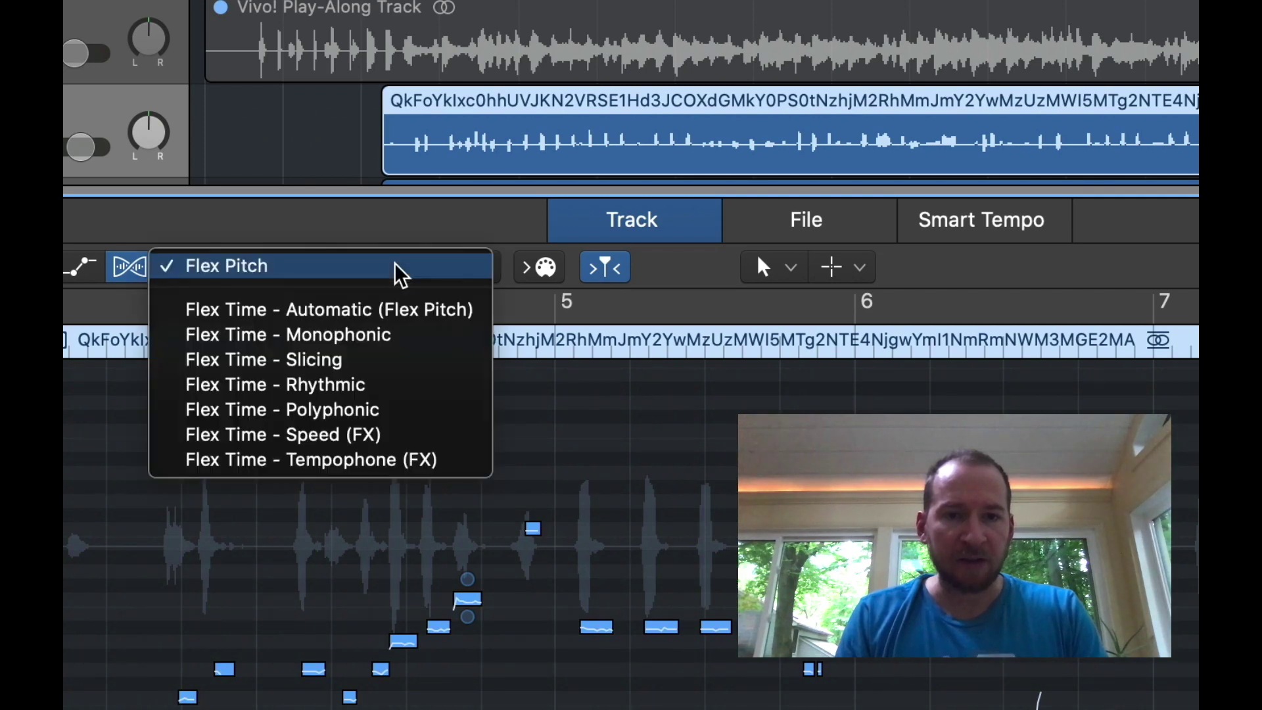
left_click(434, 227)
scroll(459, 560, "left", 2)
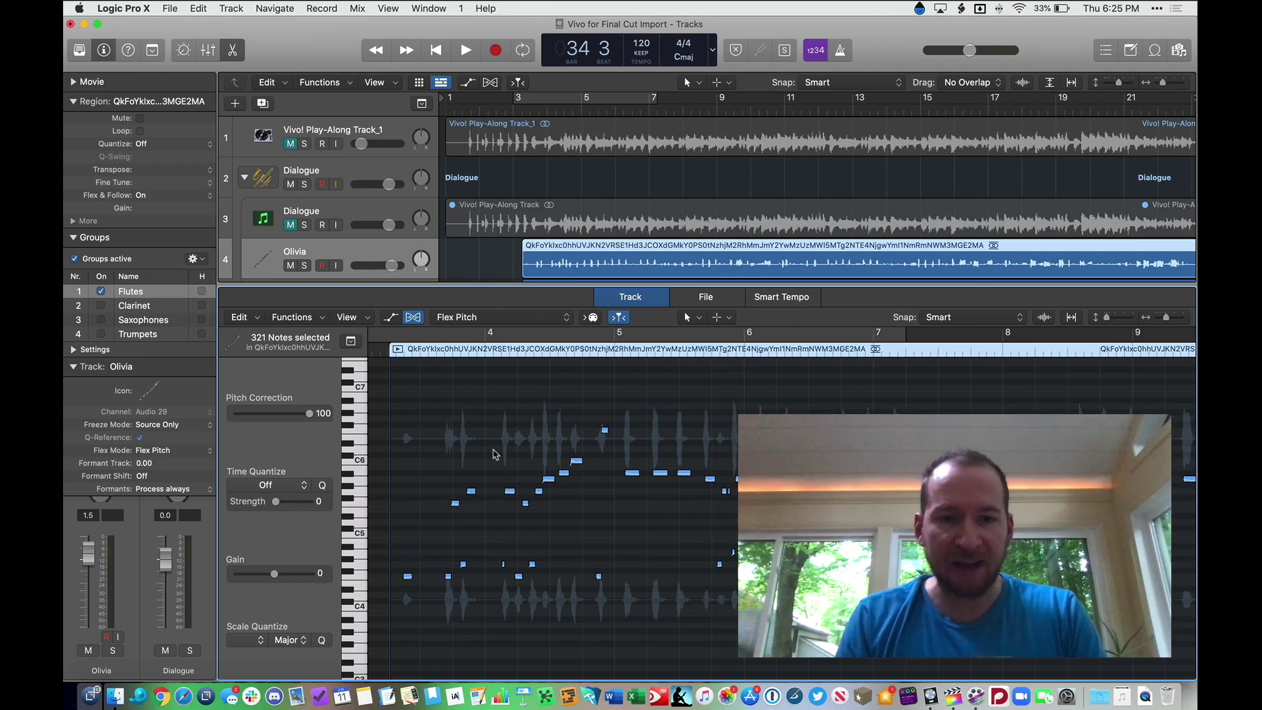
key("super+Right")
scroll(464, 512, "left", 2)
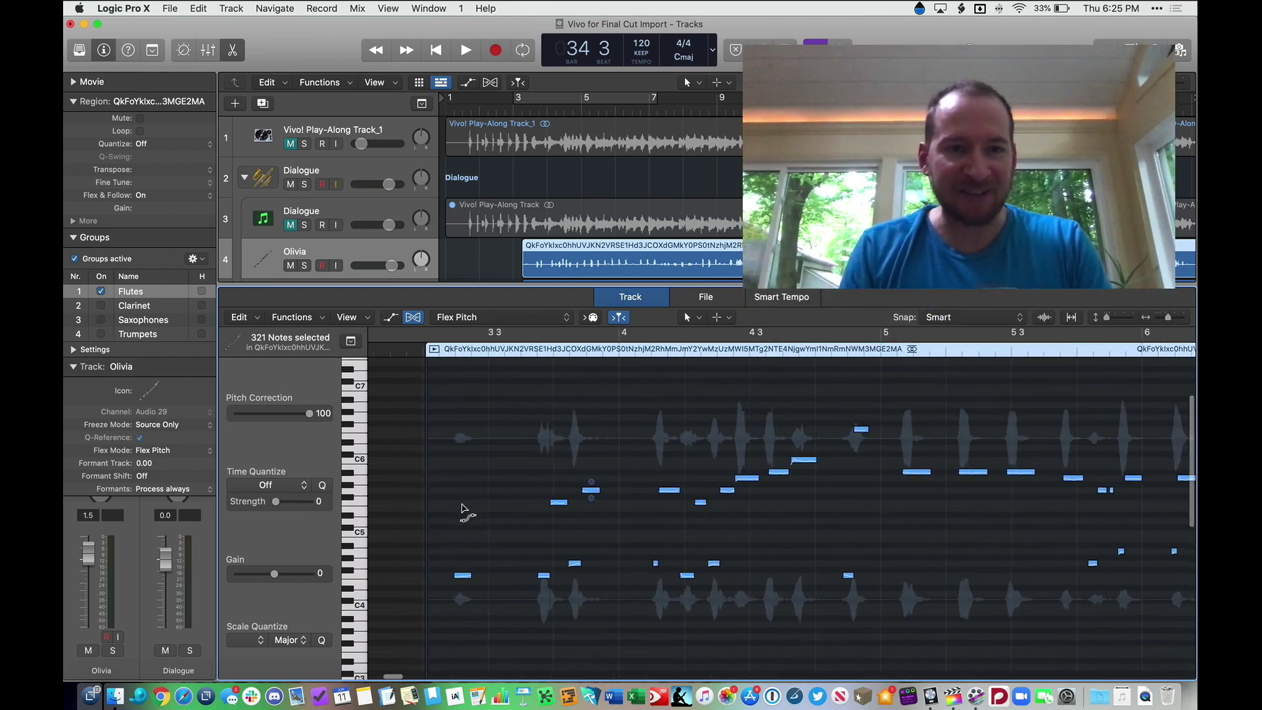
Solo the first flute track and play its opening from around bar 3 with the system volume raised
left_click(304, 267)
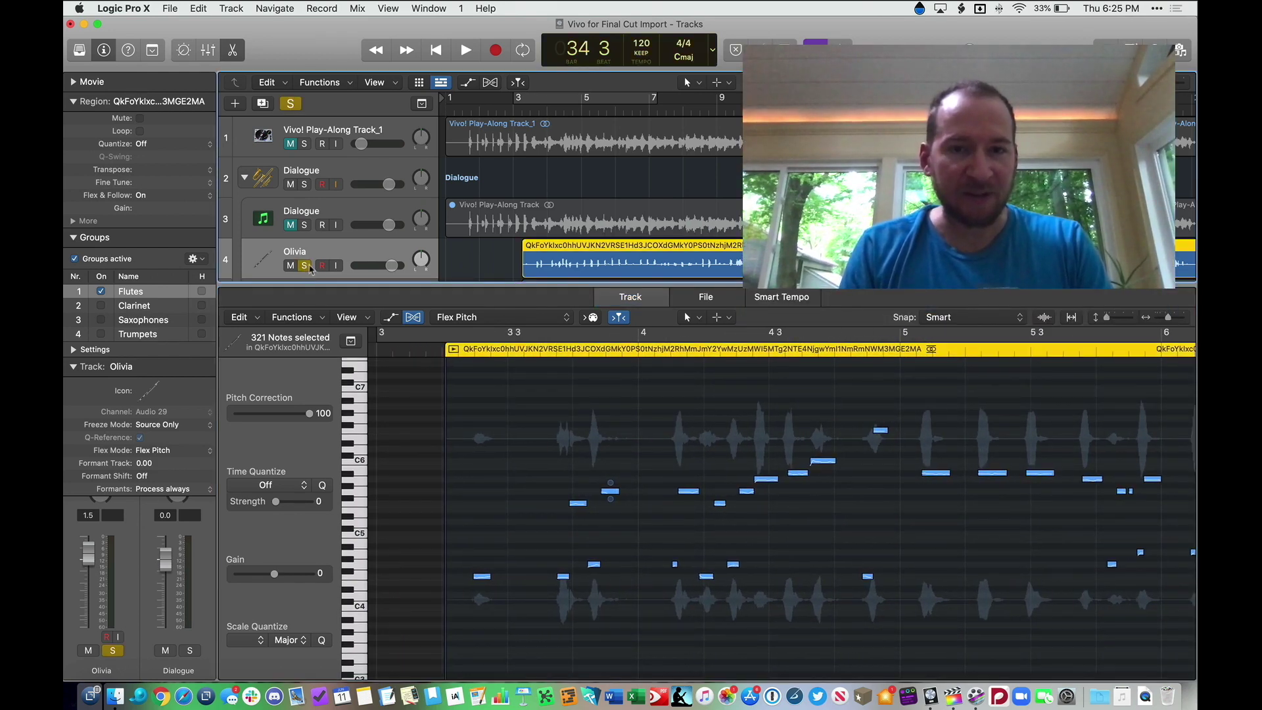
left_click(529, 112)
key("s")
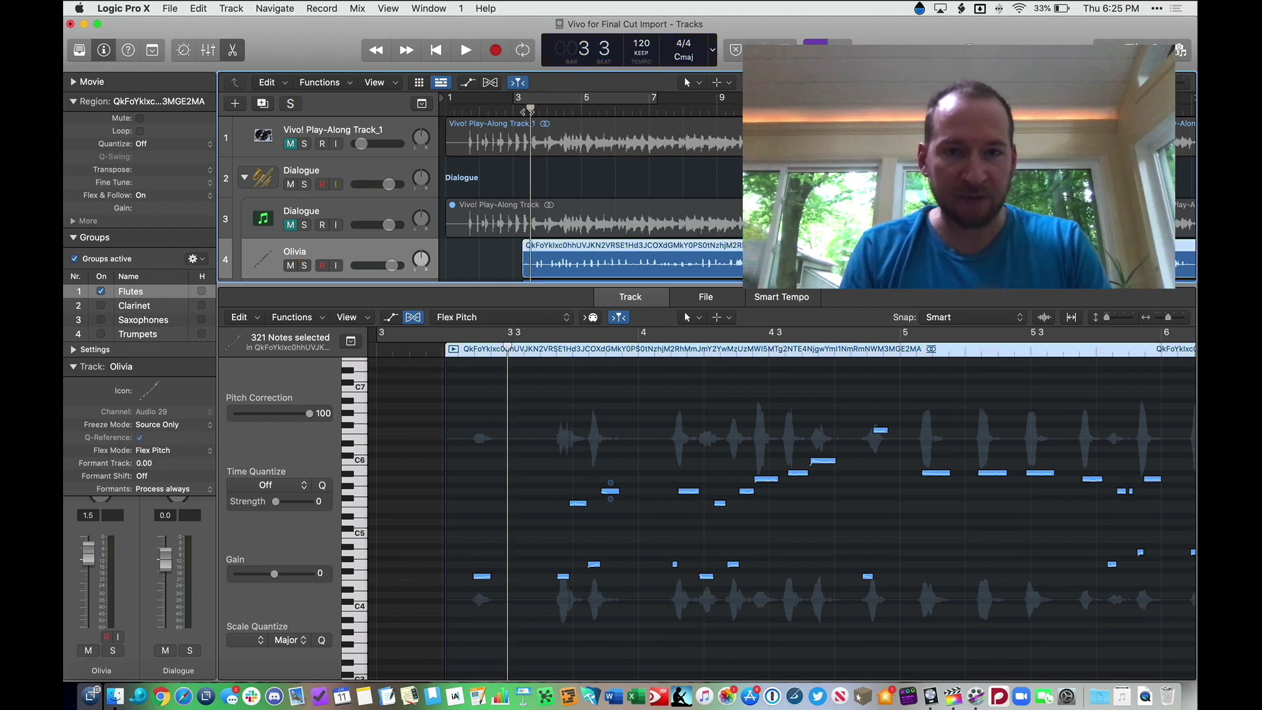
key("s")
key("space")
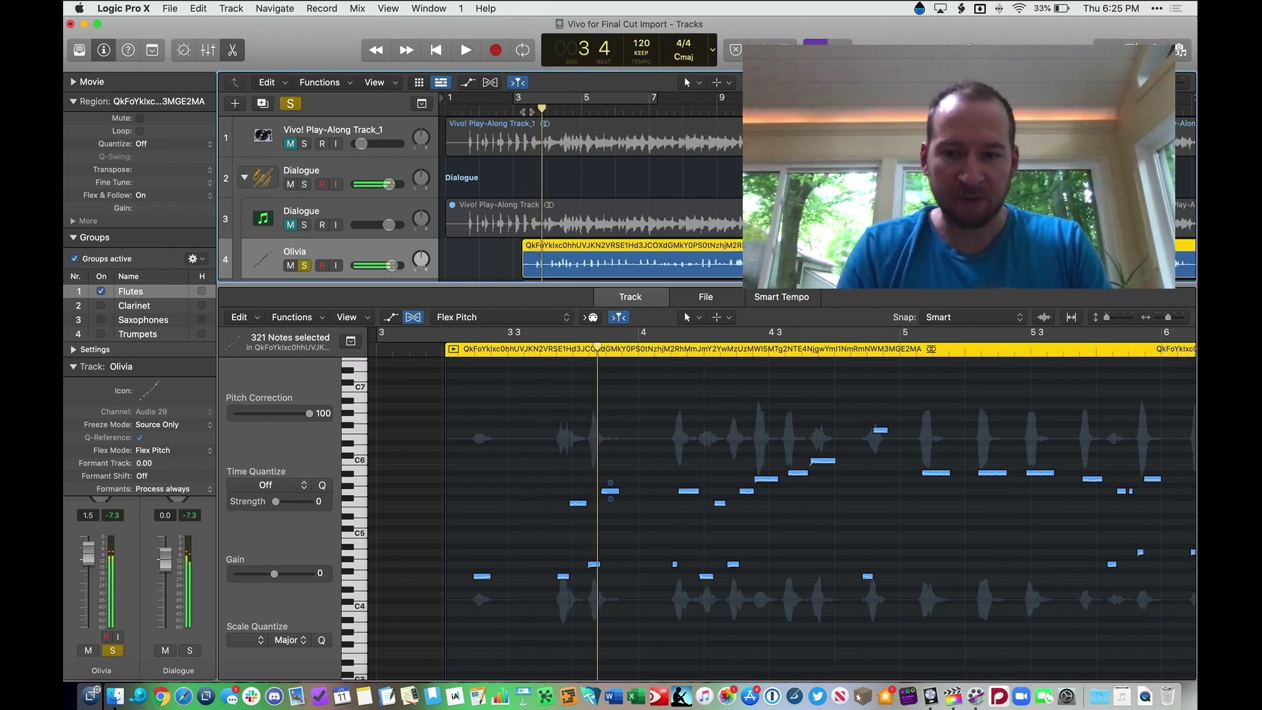
key("XF86AudioRaiseVolume")
key("XF86AudioRaiseVolume")
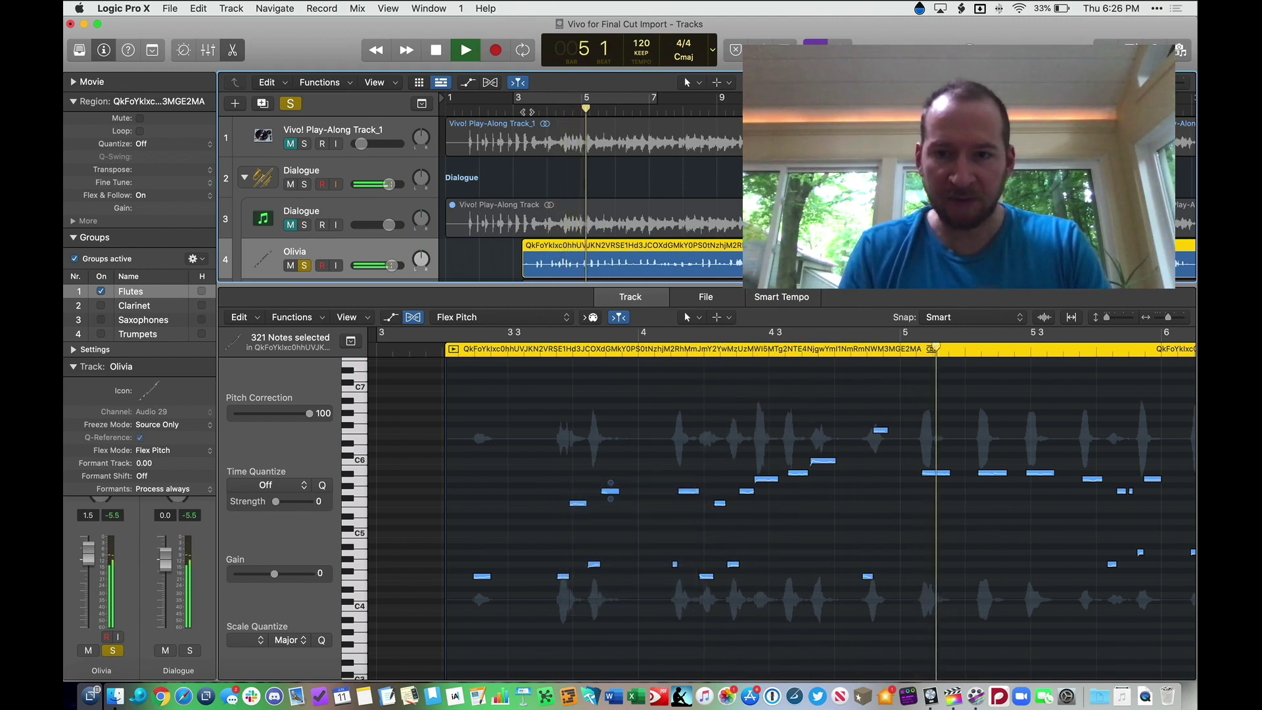
key("space")
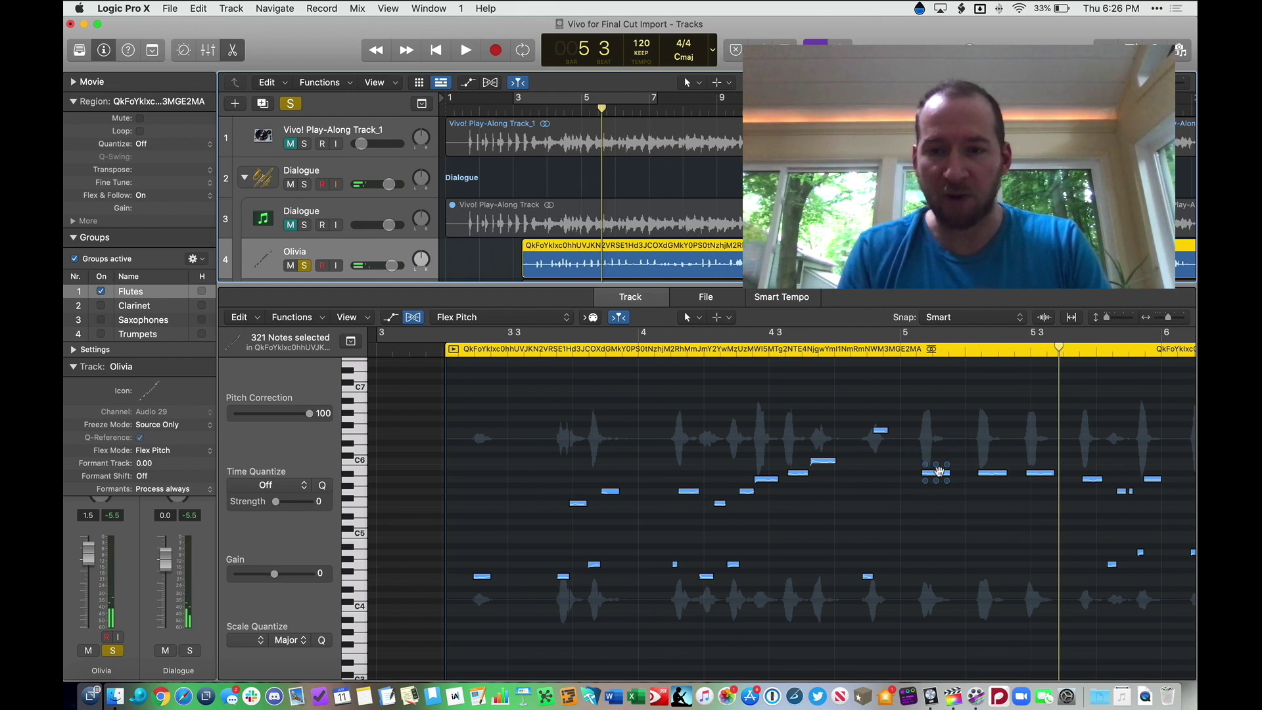
Try shifting all the selected flute notes to a higher pitch together and play the passage
left_click_drag(940, 475, 938, 439)
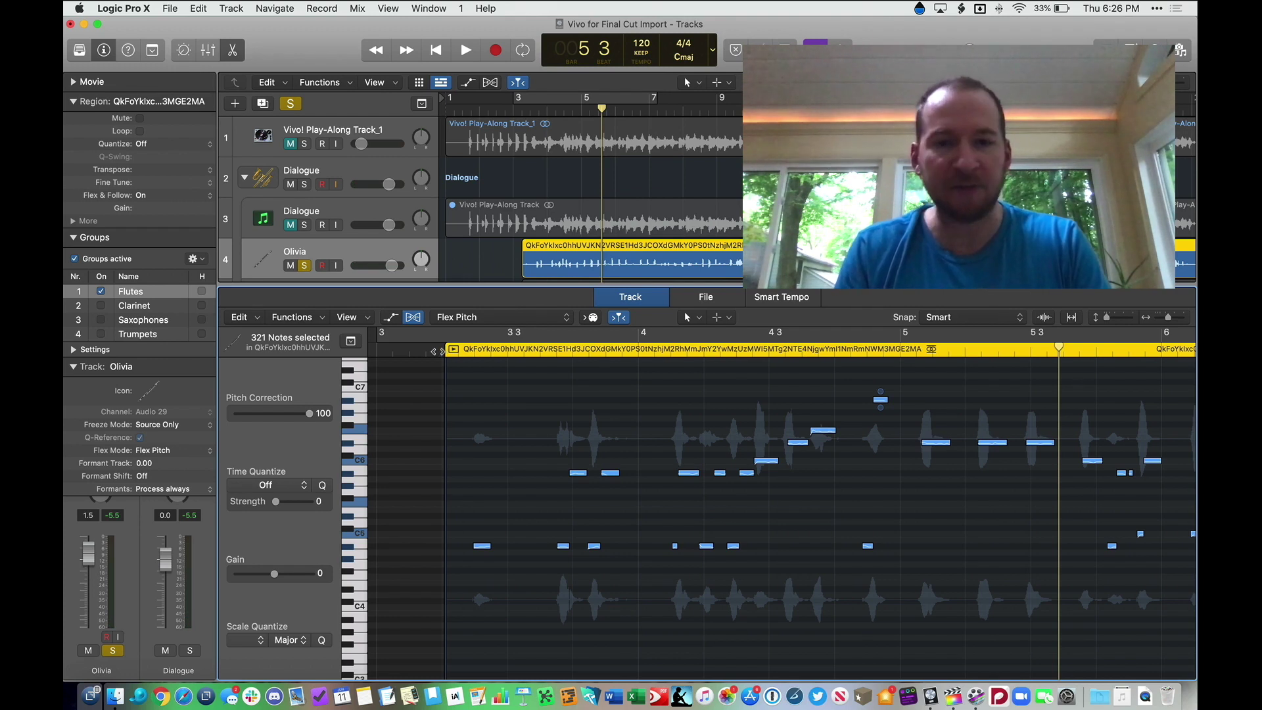
left_click(435, 351)
key("space")
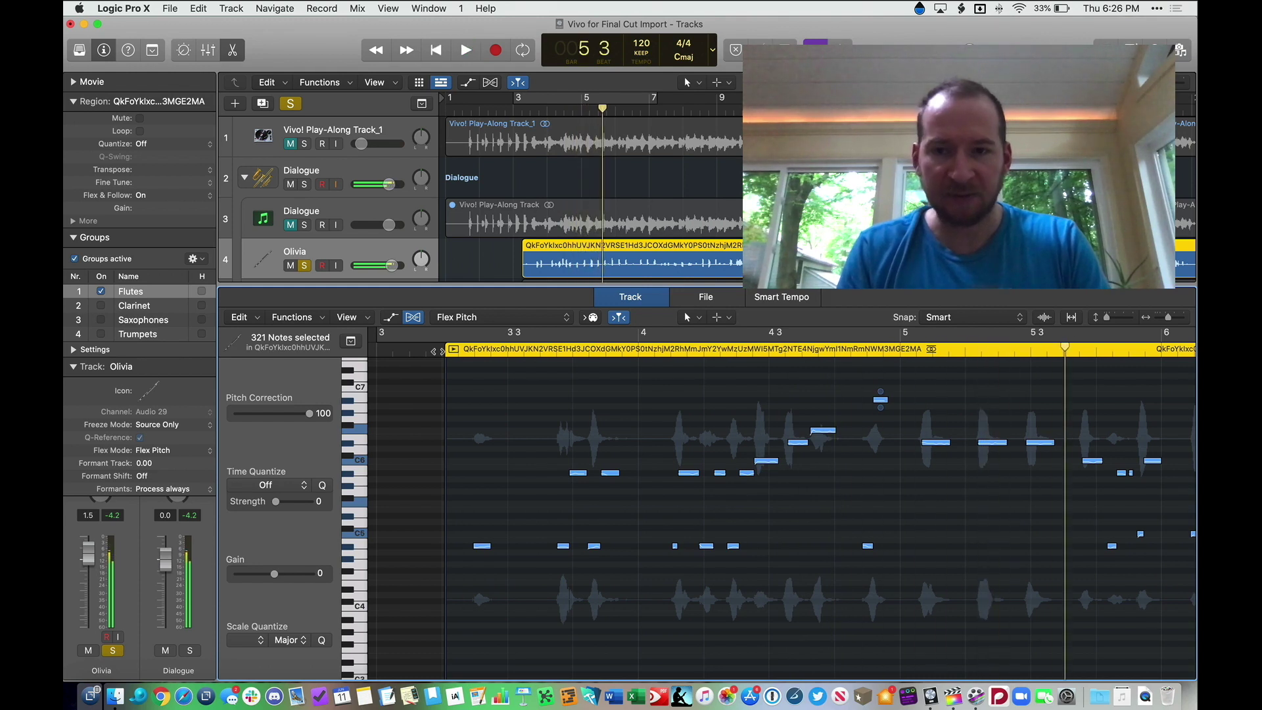
key("space")
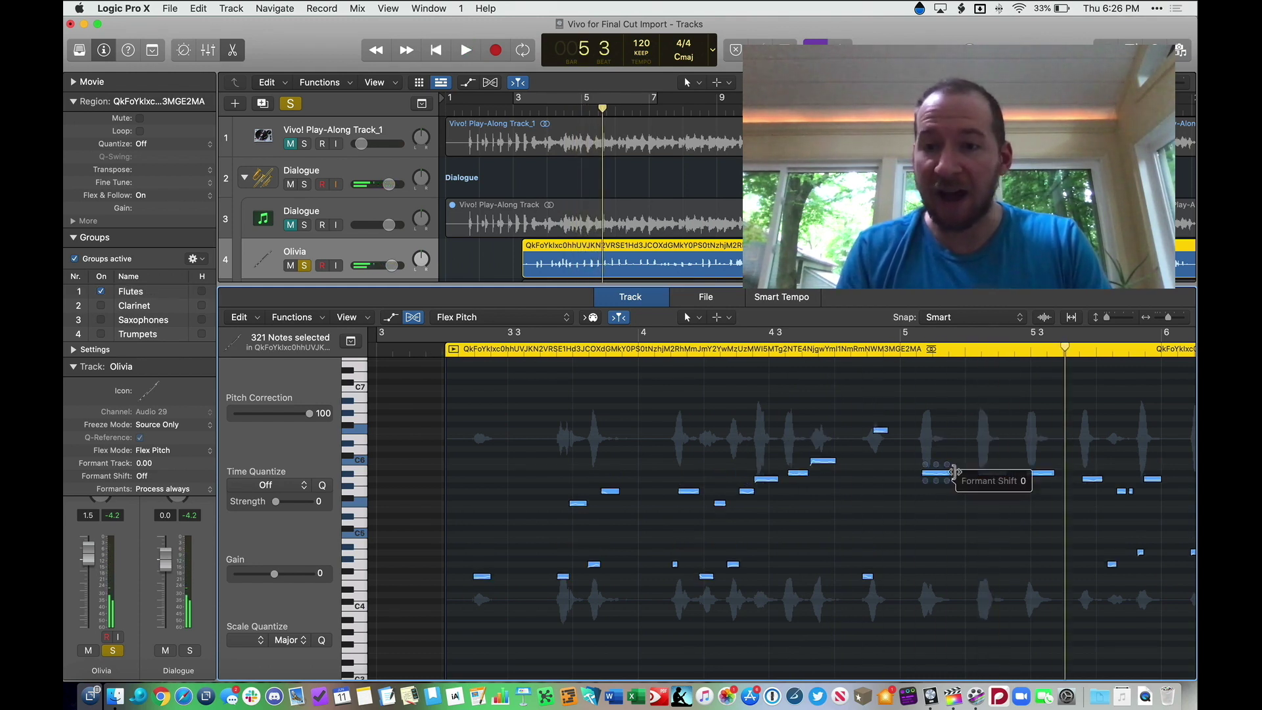
Try raising only the note just after bar 5 to a higher pitch, play it, and move it back to its original pitch
left_click(957, 453)
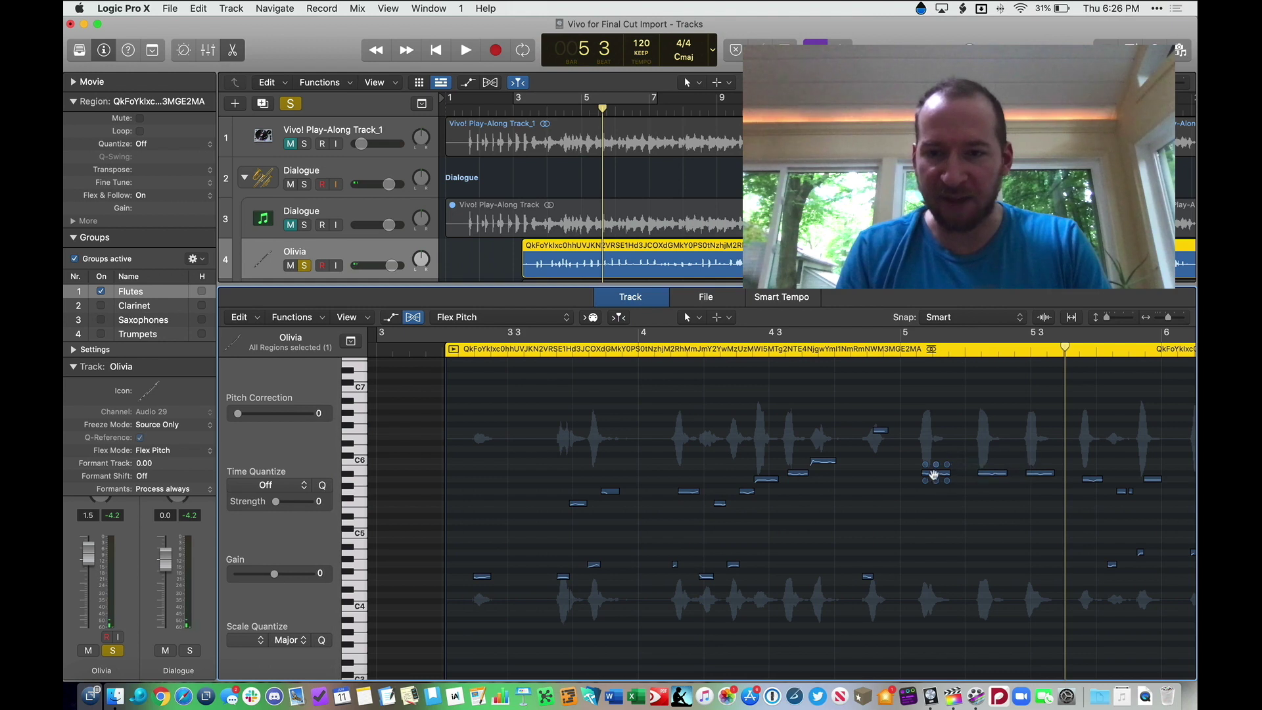
left_click_drag(936, 473, 932, 439)
left_click(894, 351)
key("space")
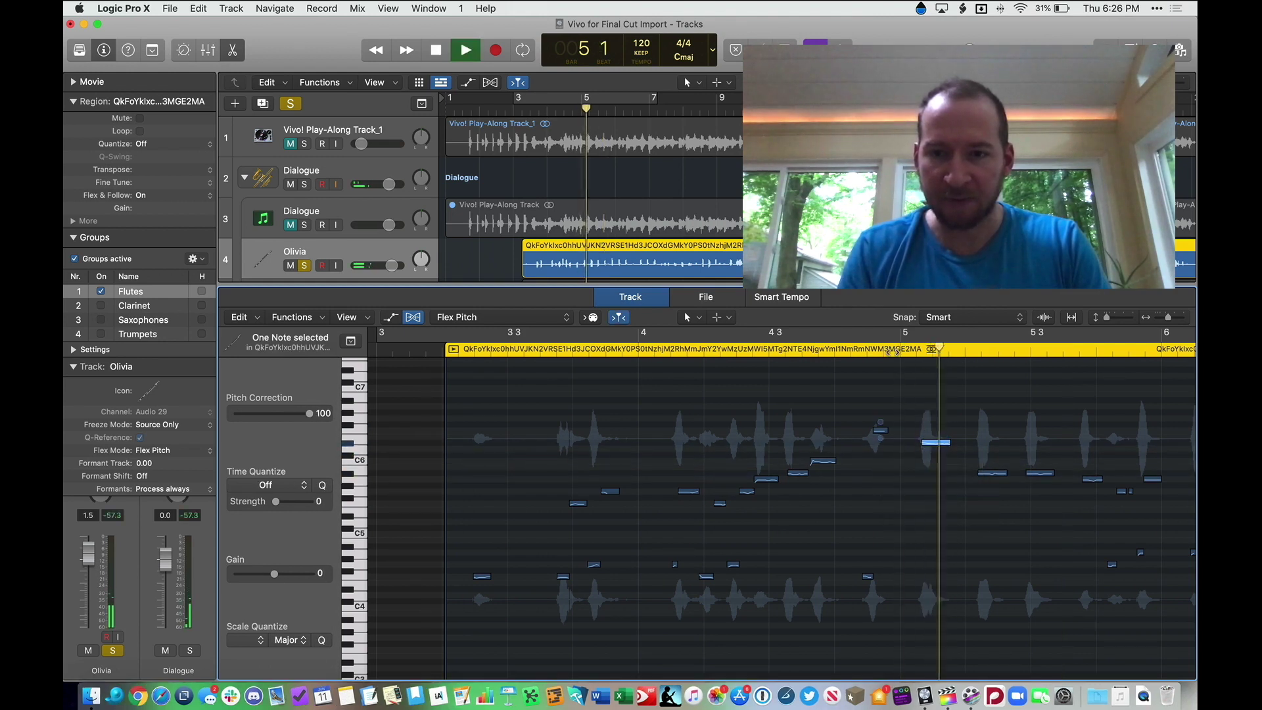
key("space")
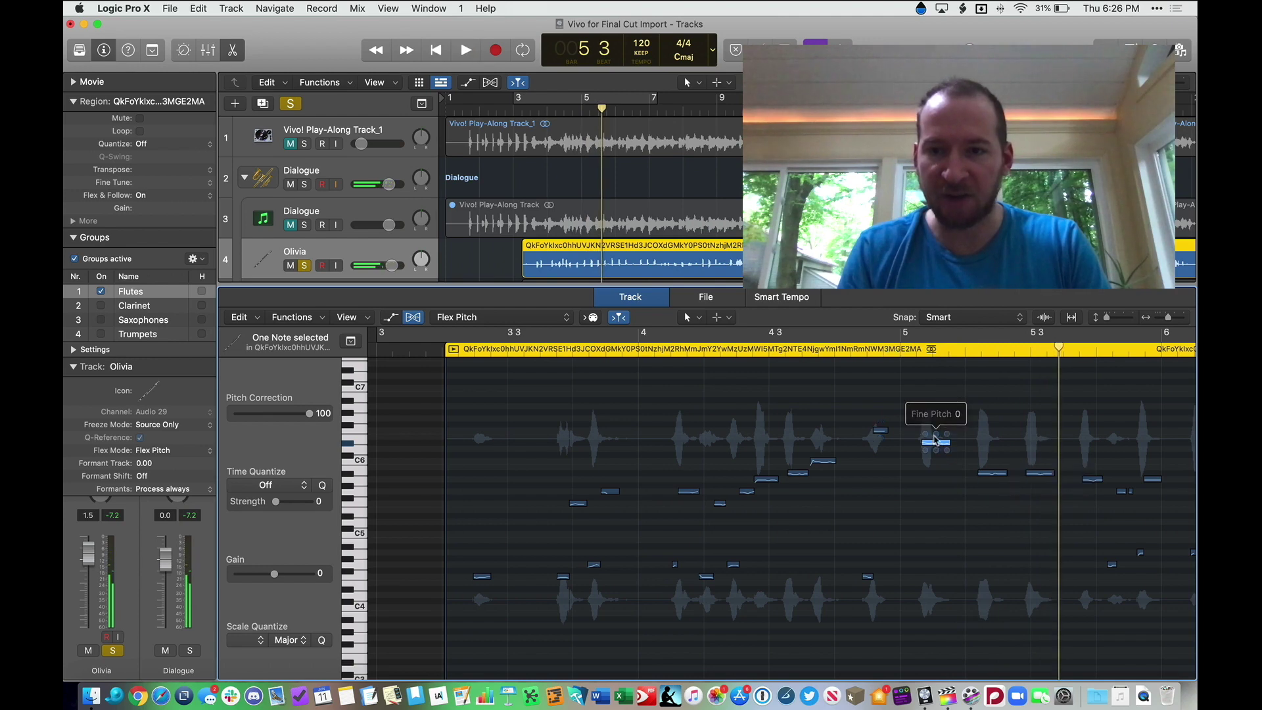
left_click_drag(938, 445, 936, 471)
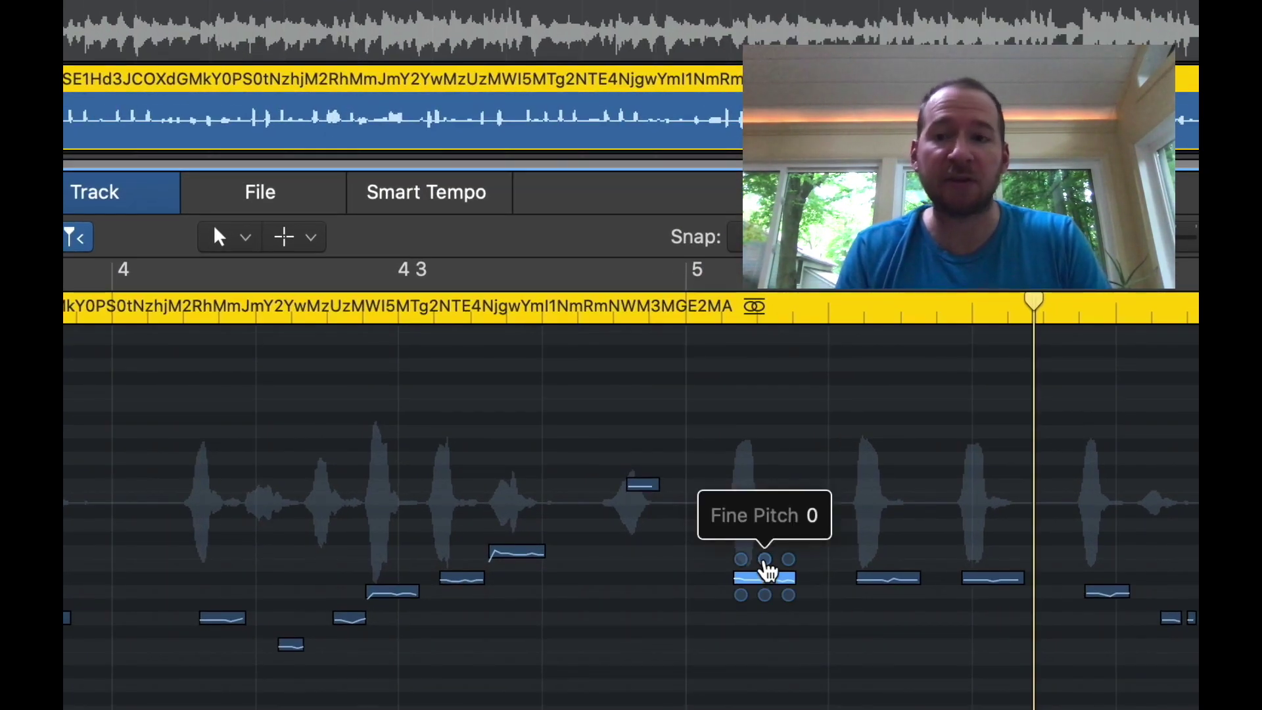
Nudge the fine pitch of the note just after bar 5, try moving the note higher, and undo that move
mouse_move(766, 560)
left_mouse_down()
mouse_move(766, 587)
mouse_move(767, 563)
left_mouse_up()
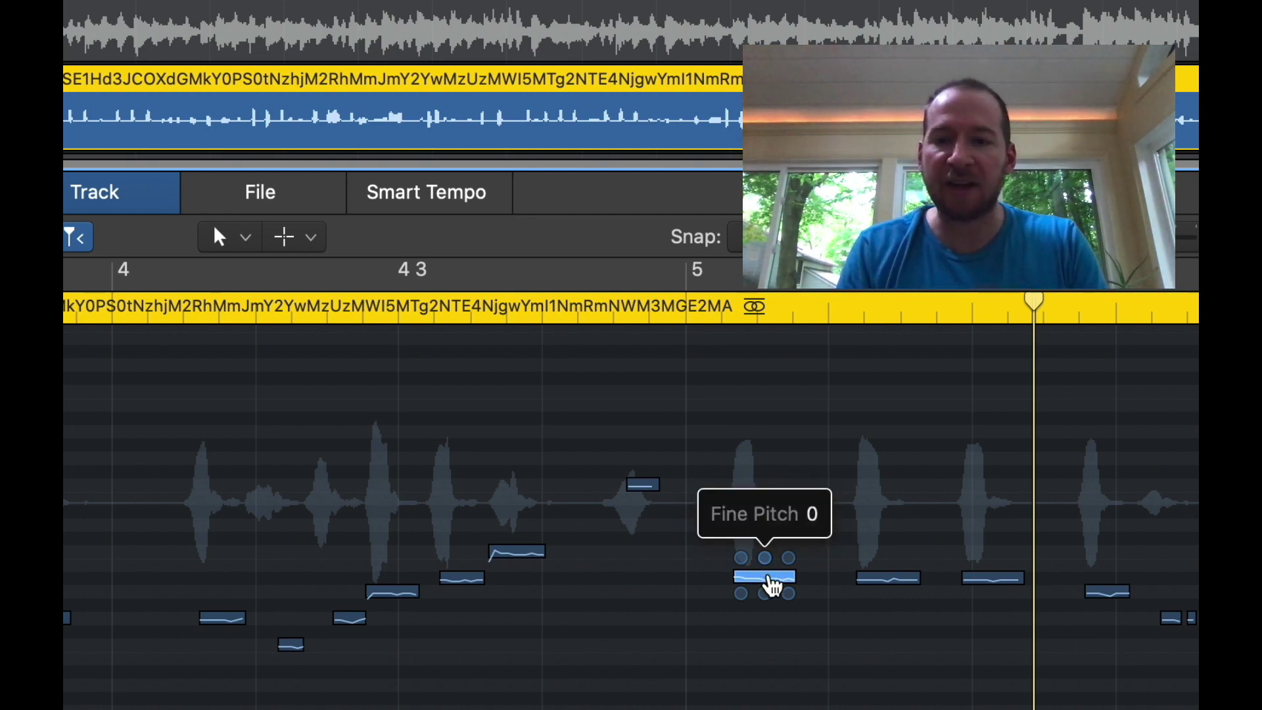
left_click_drag(762, 580, 771, 554)
key("super+z")
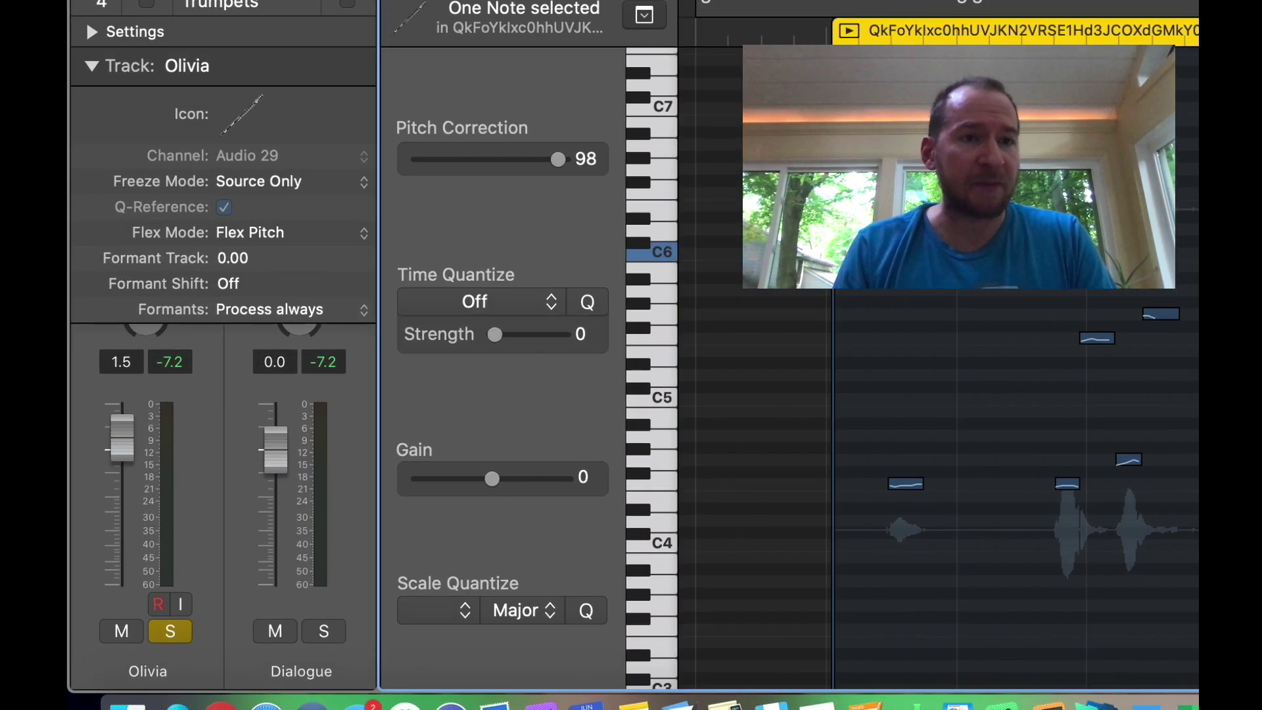
Insert the stereo iZotope RX 7 Spectral De-noise plug-in on the first flute track and close its plug-in window
left_click(76, 100)
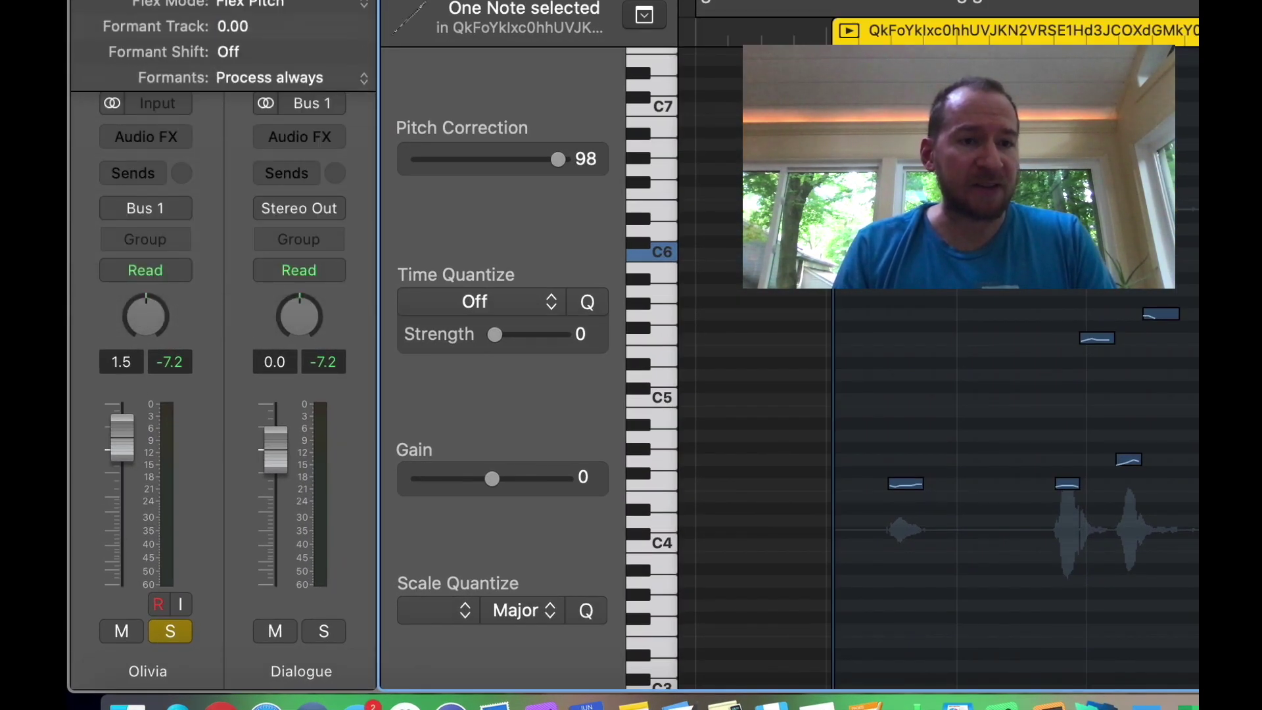
left_click(174, 145)
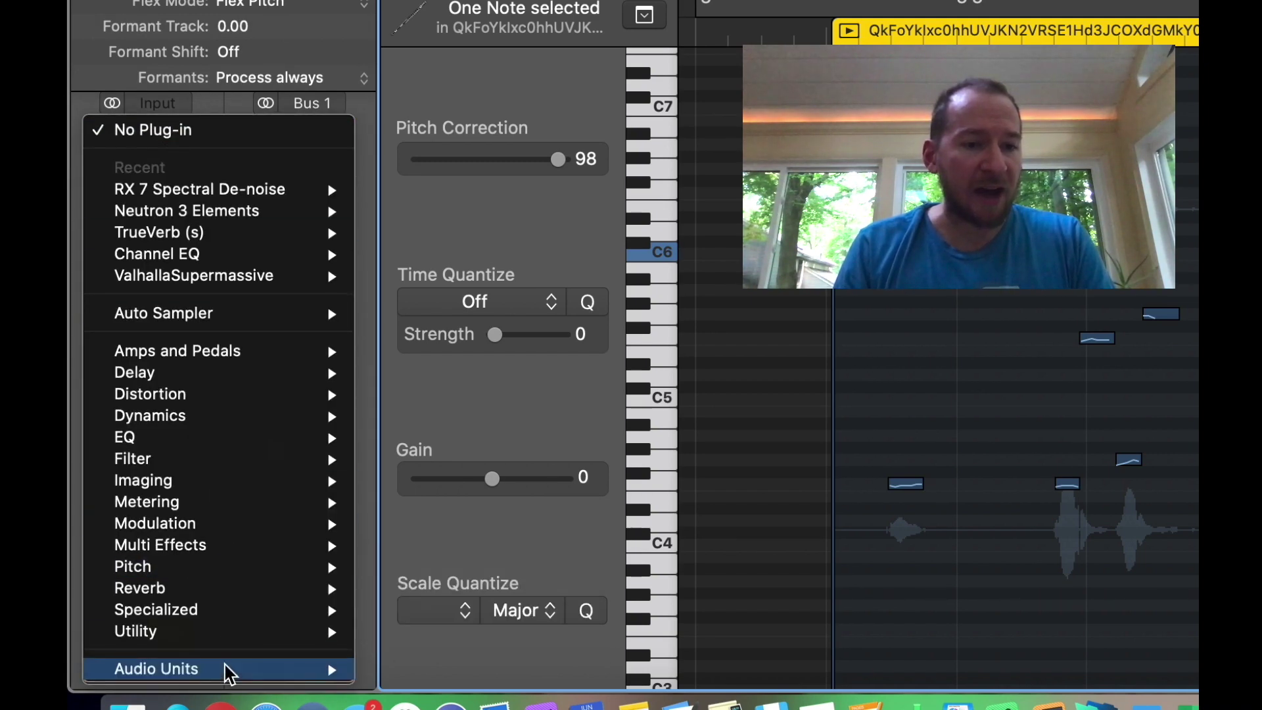
mouse_move(310, 670)
mouse_move(446, 610)
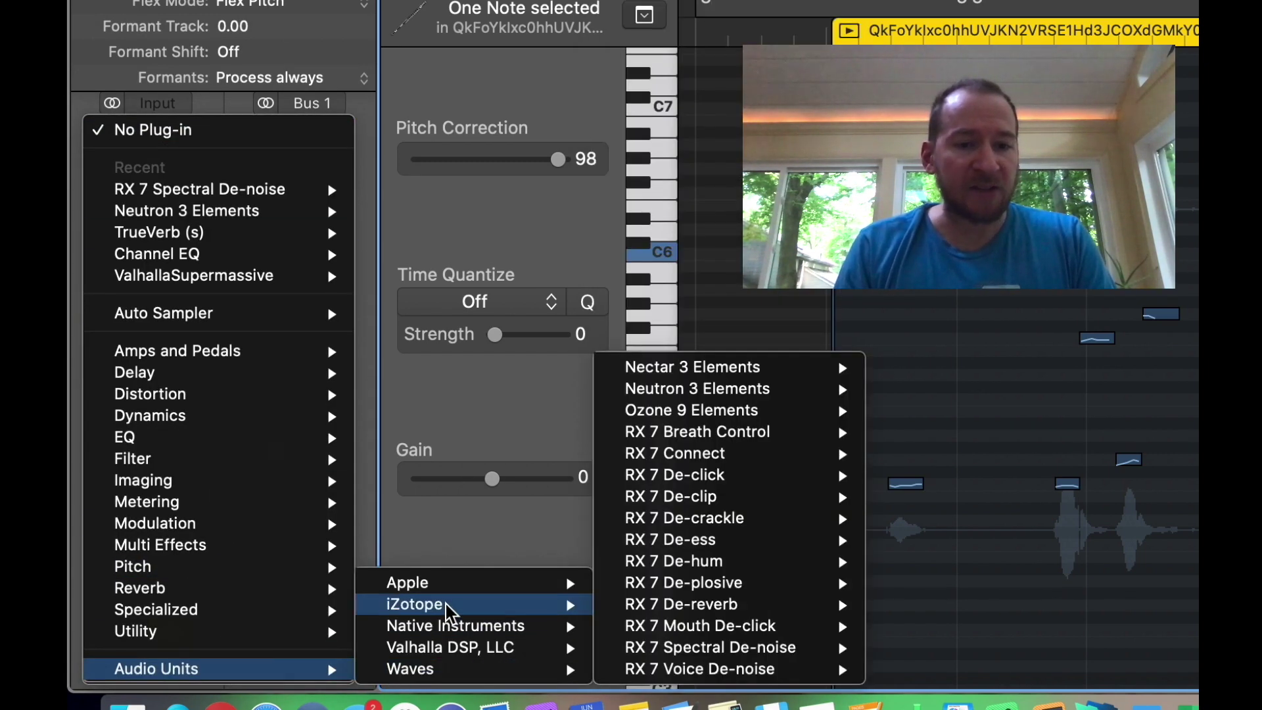
mouse_move(754, 652)
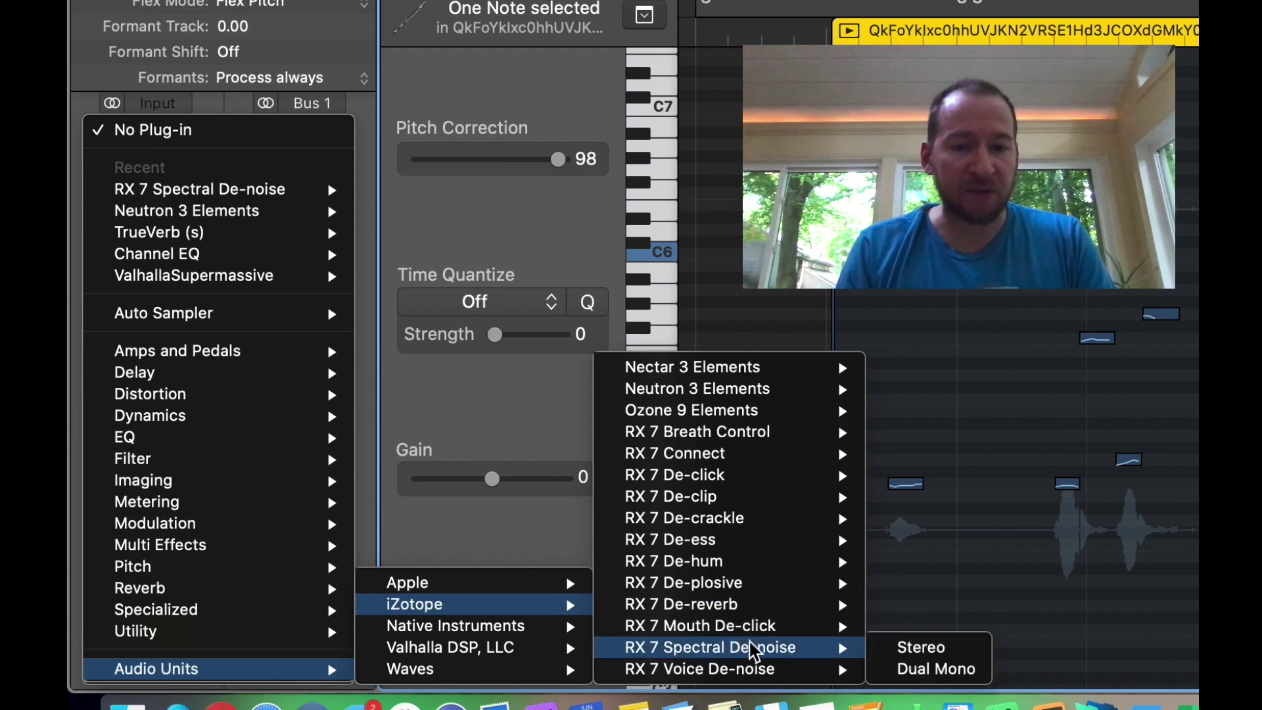
left_click(920, 648)
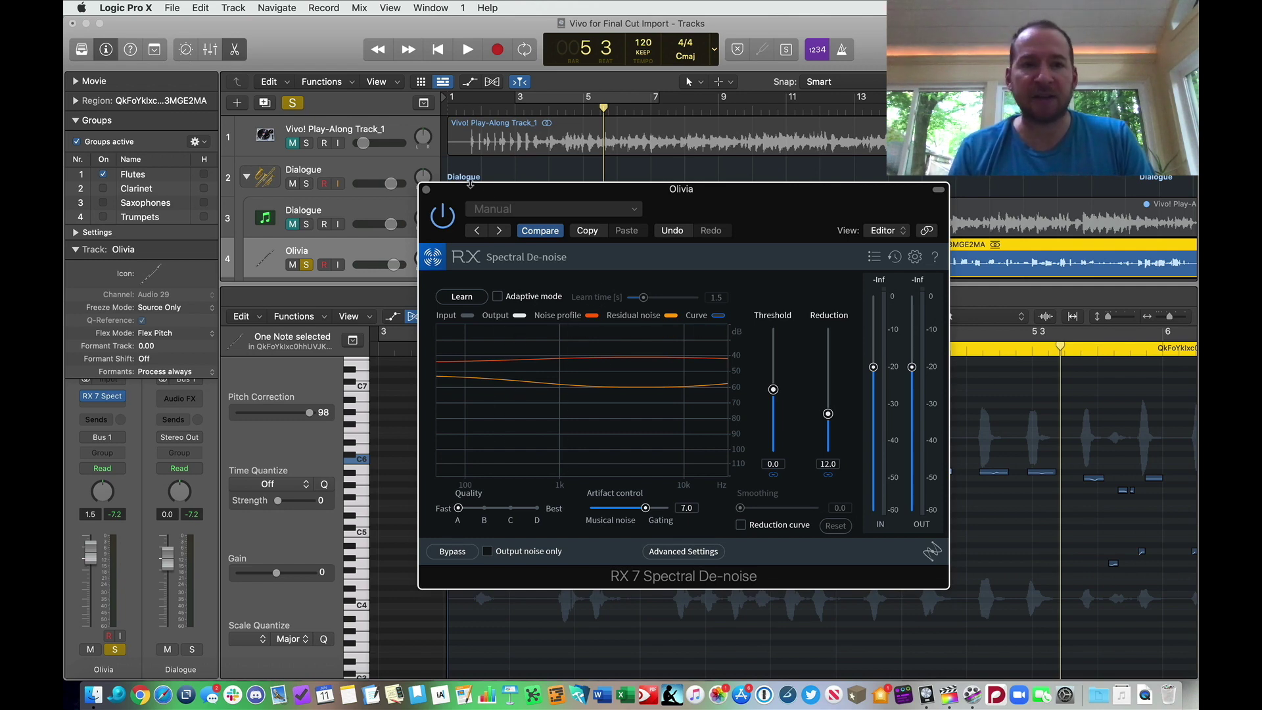
left_click(427, 191)
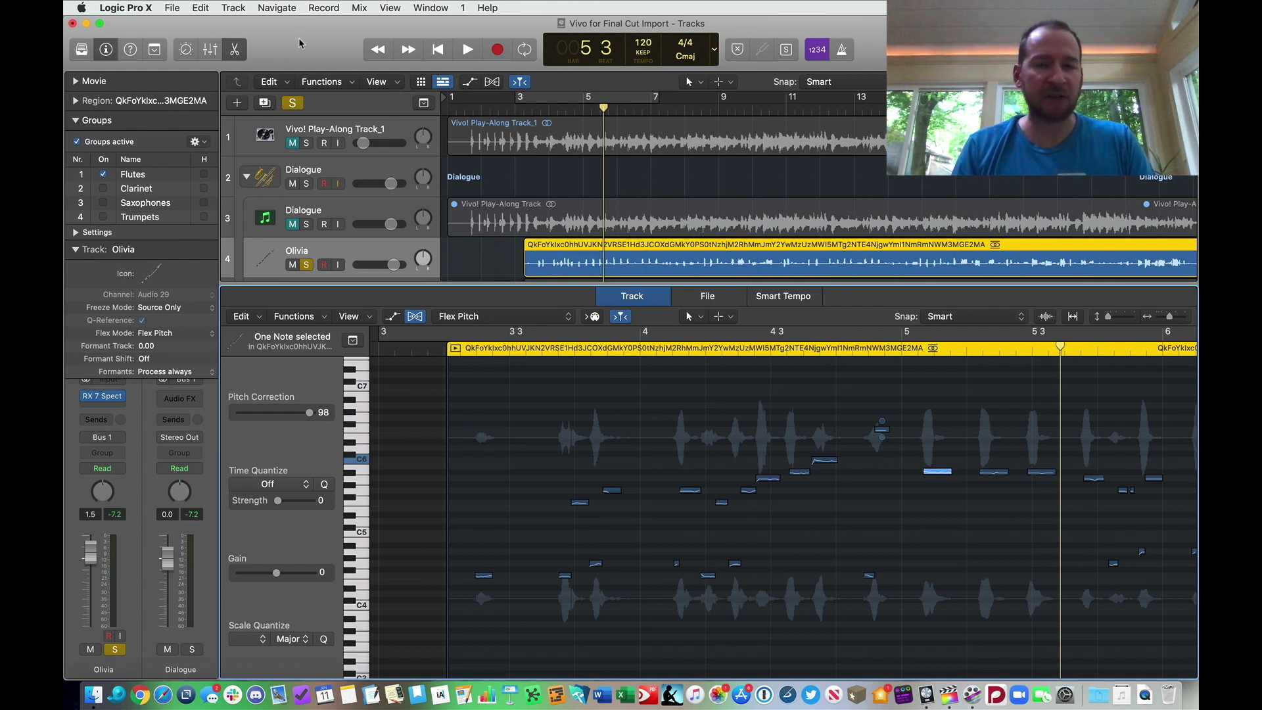
scroll(714, 177, "down", 3)
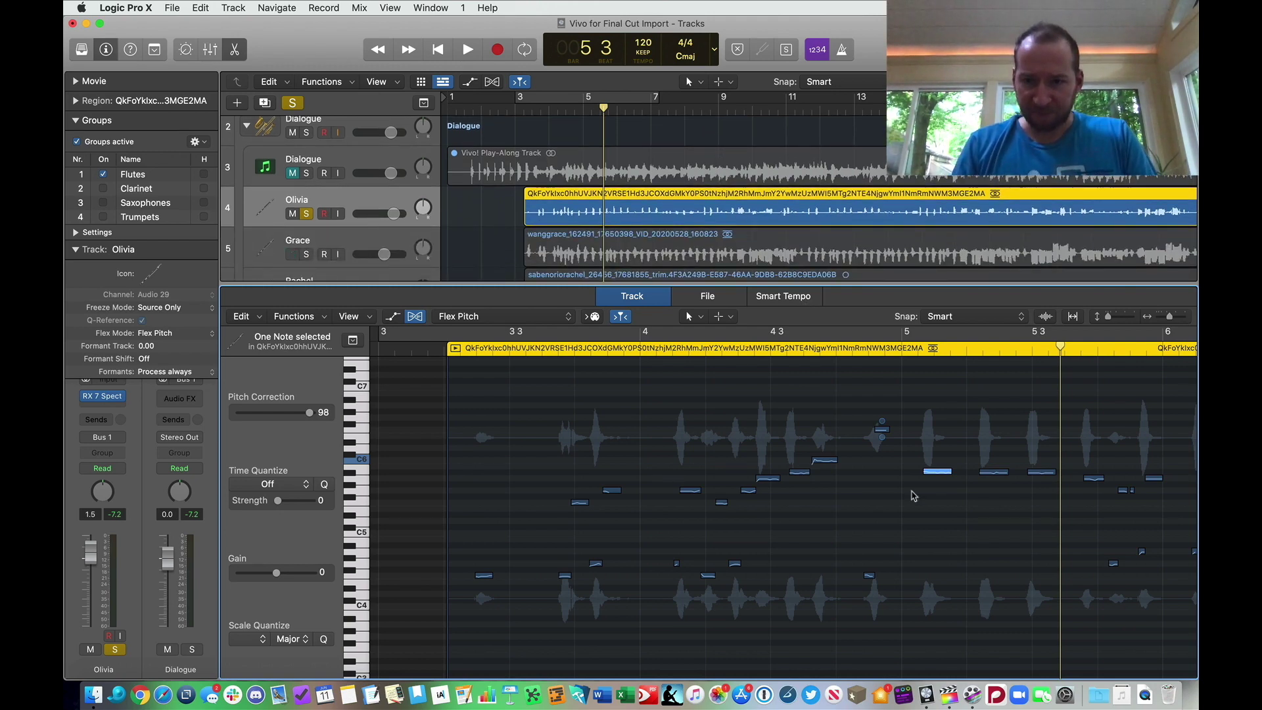
scroll(912, 496, "right", 5)
mouse_move(799, 478)
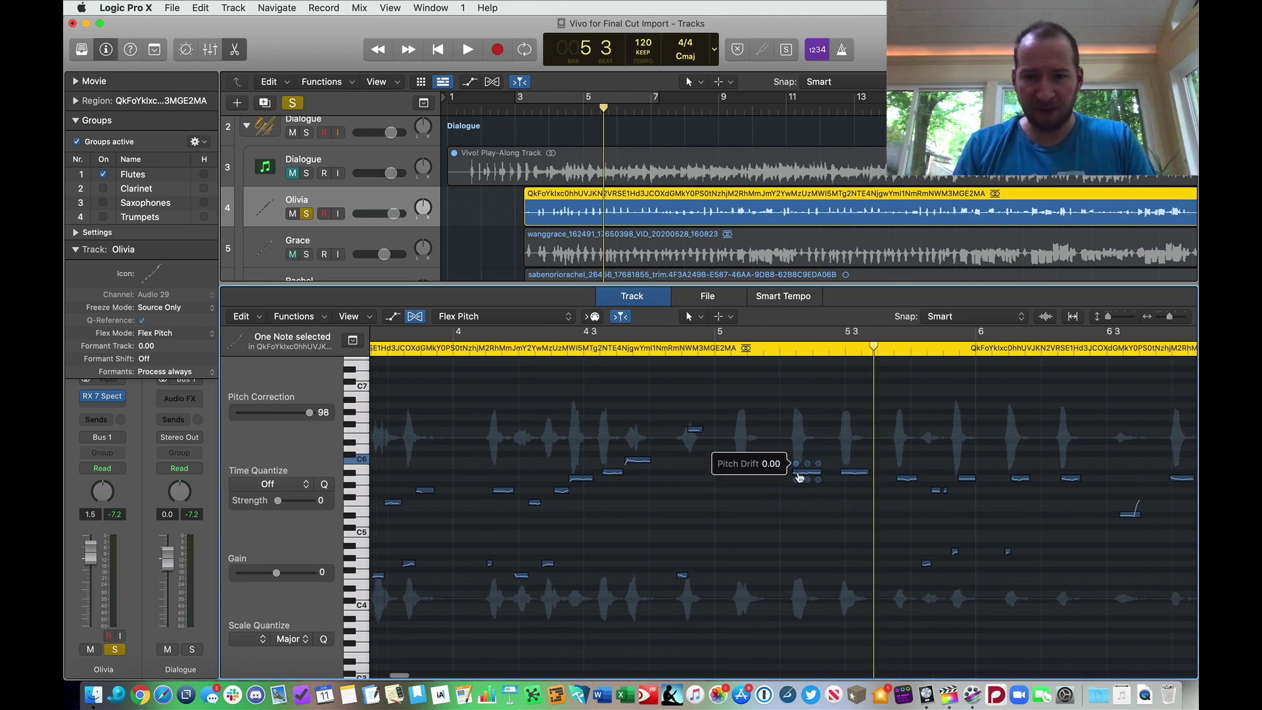
mouse_move(753, 473)
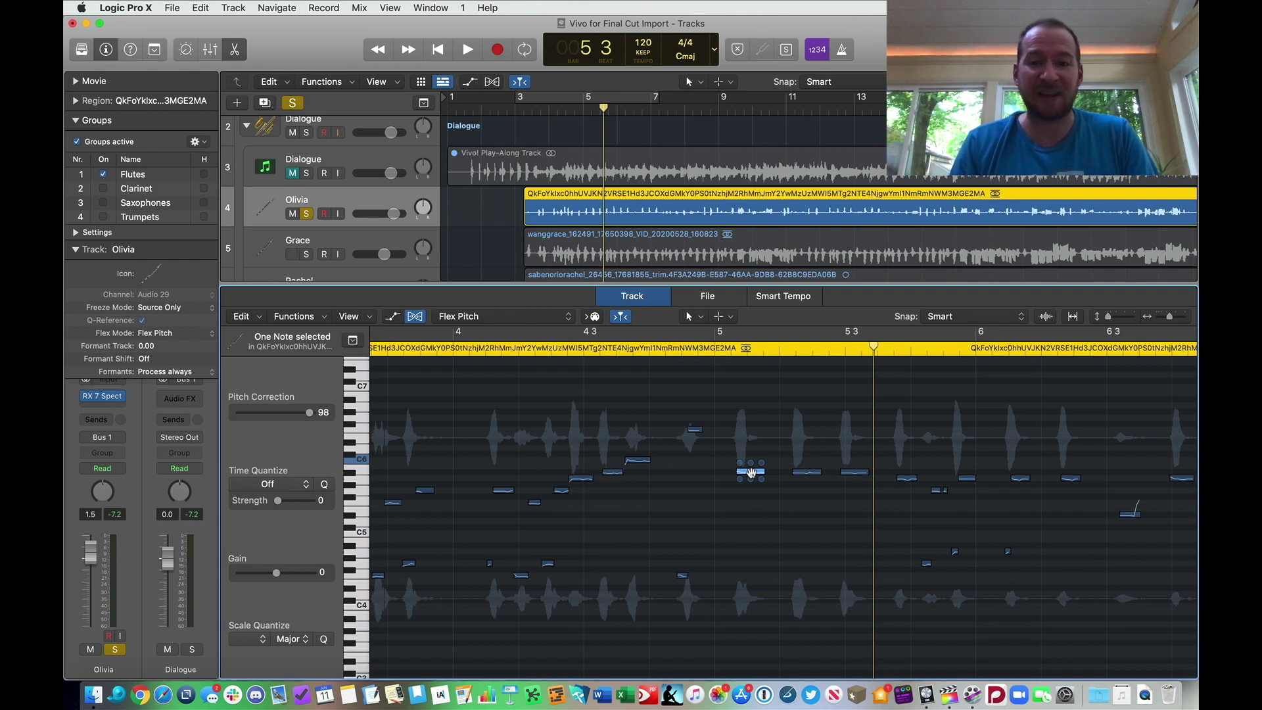
mouse_move(754, 477)
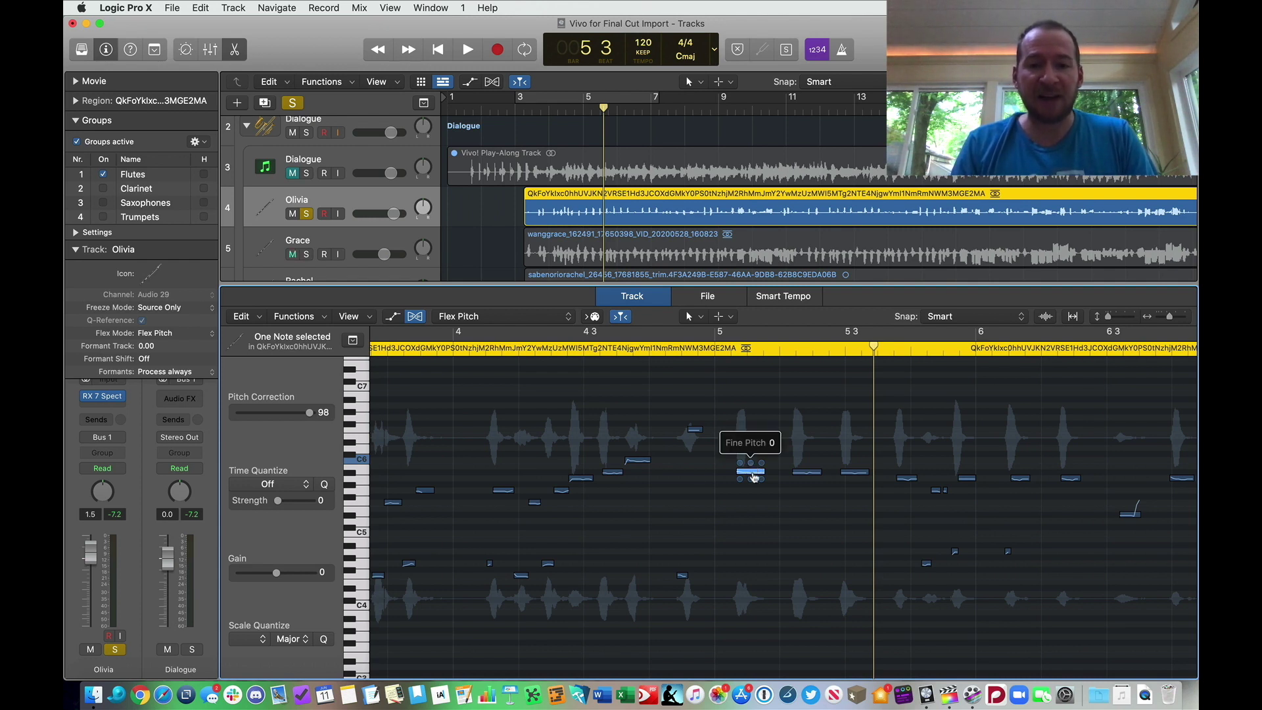